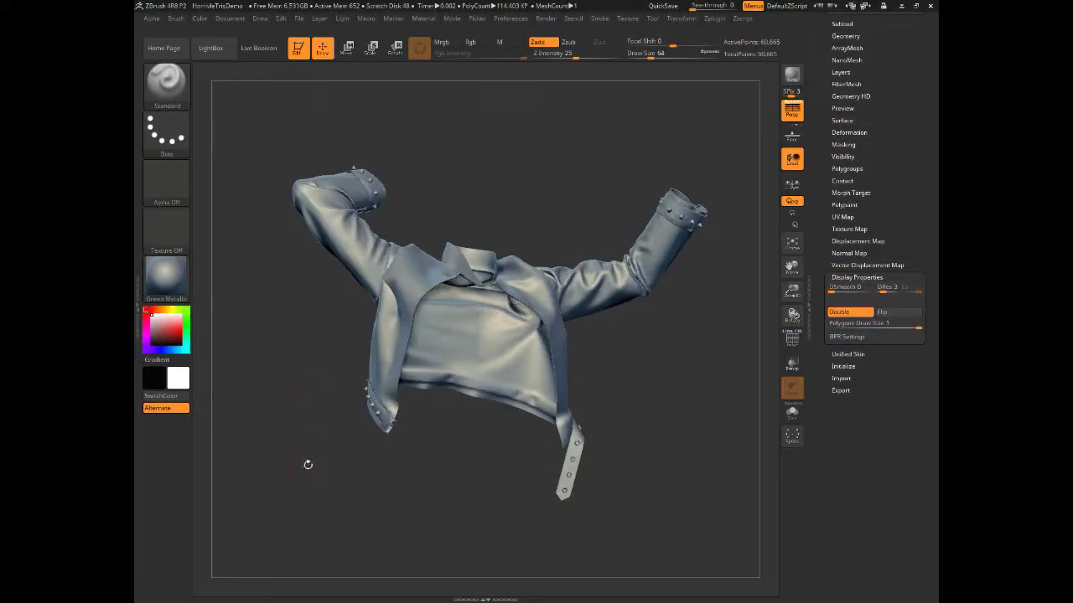
# Examine the jacket mesh from the front and back, showing its polyframe wireframe and polygroups temporarily to inspect the triangulation
pyautogui.moveTo(327, 473); pyautogui.dragTo(293, 455)
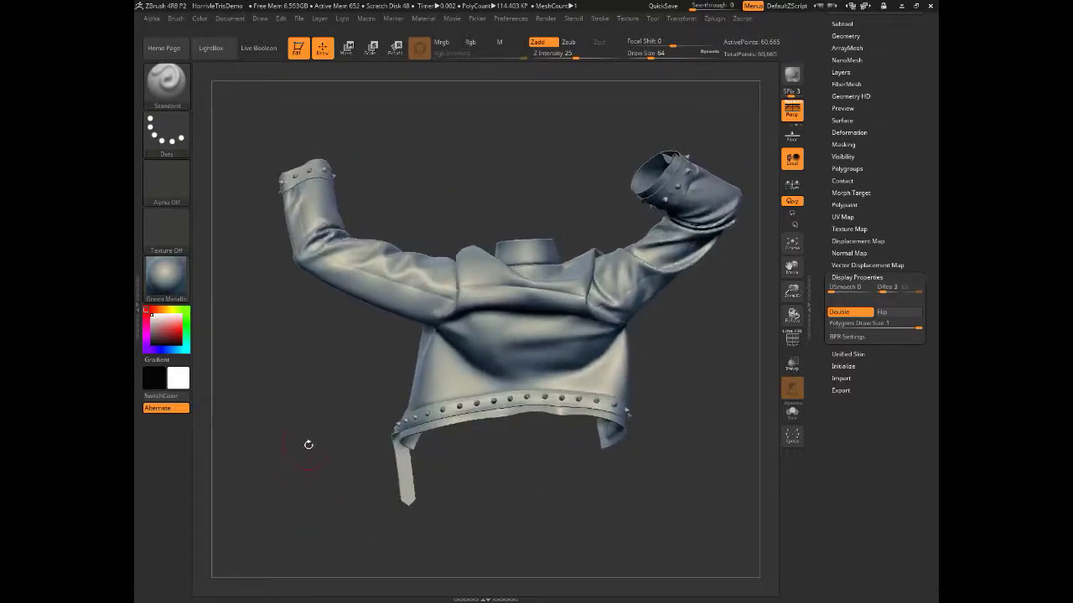
pyautogui.moveTo(306, 383); pyautogui.dragTo(312, 393)
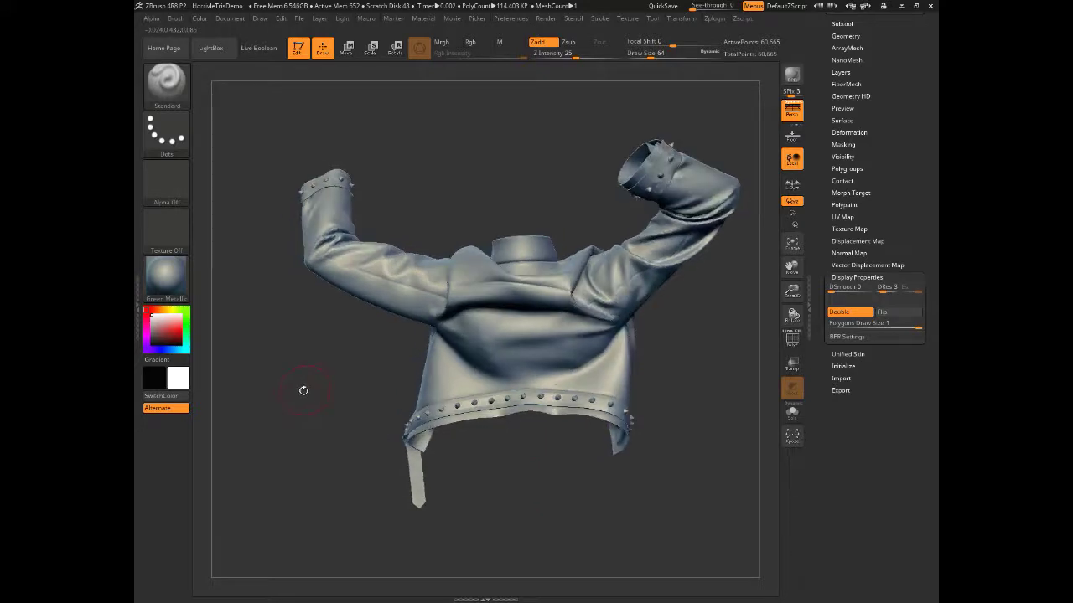
pyautogui.click(791, 338)
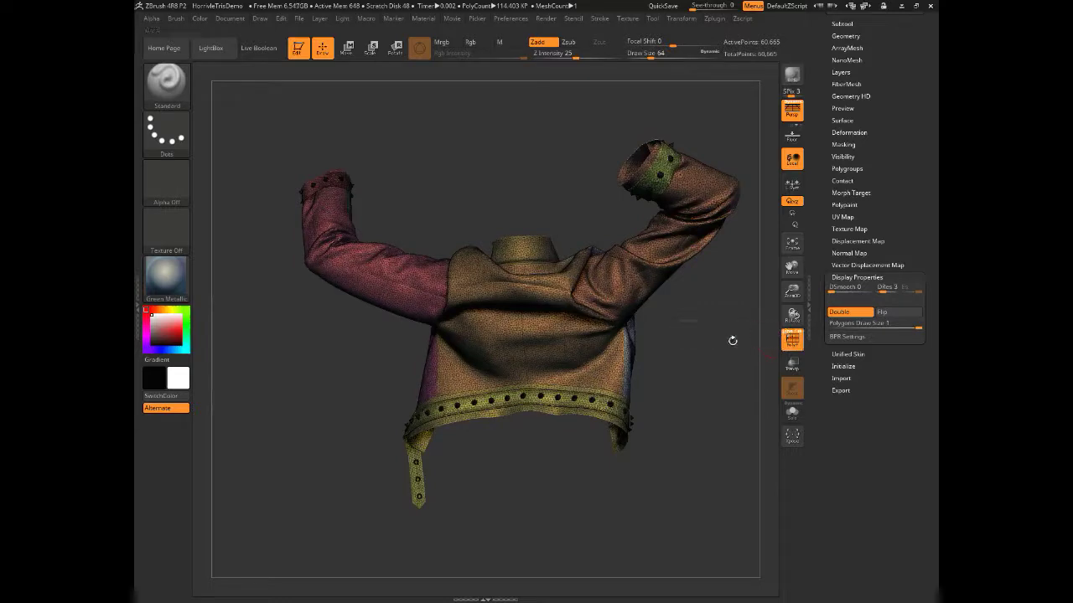
pyautogui.keyDown('ctrl'); pyautogui.moveTo(732, 340); pyautogui.dragTo(701, 386, button='right'); pyautogui.keyUp('ctrl')
pyautogui.moveTo(301, 380); pyautogui.dragTo(323, 440, button='right')
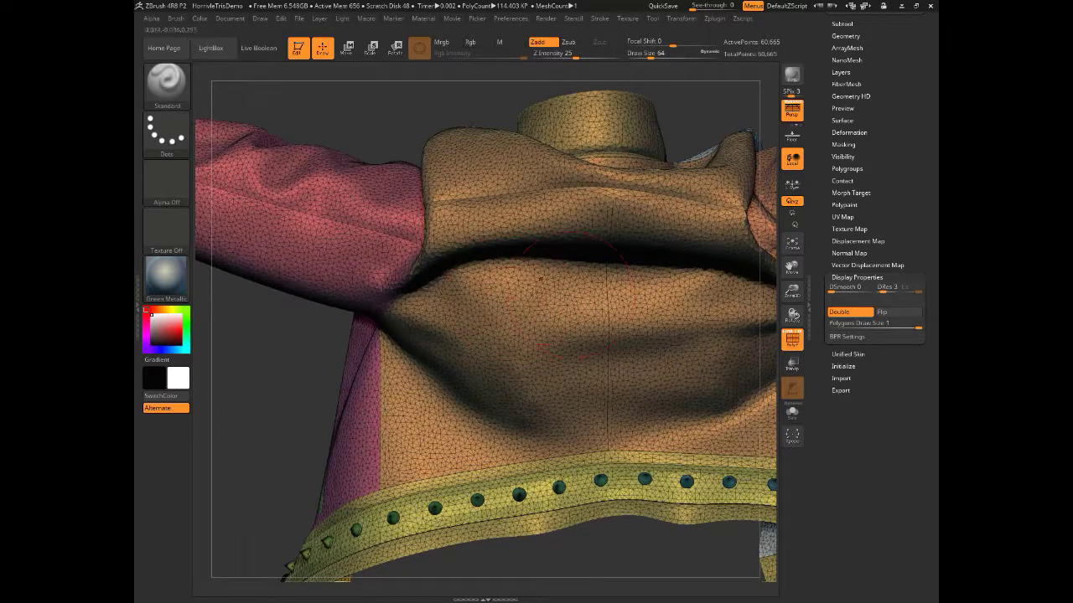
pyautogui.moveTo(290, 353); pyautogui.dragTo(296, 325)
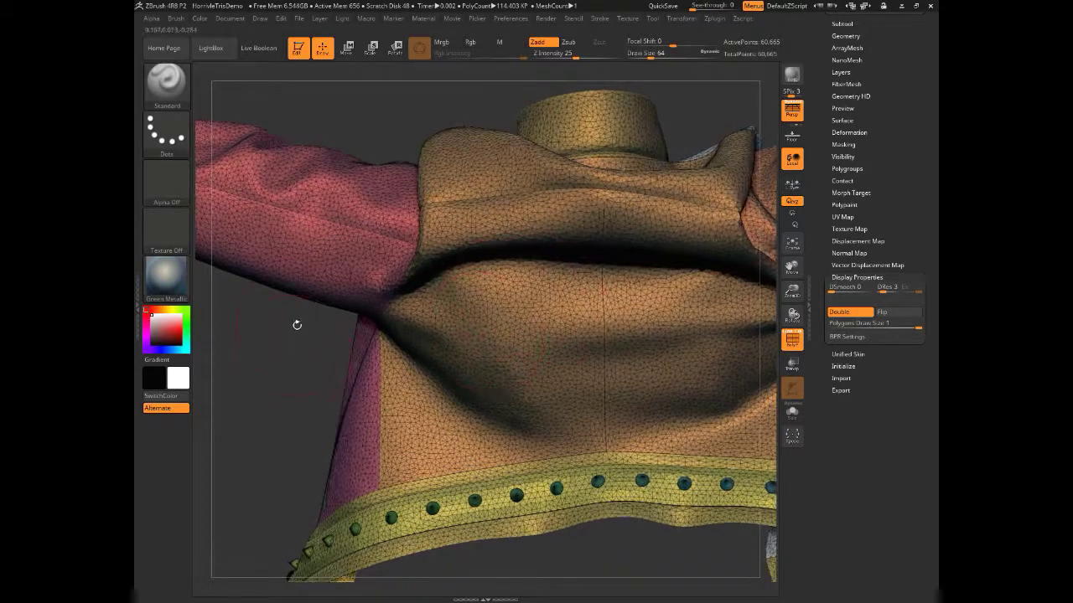
pyautogui.moveTo(283, 379)
pyautogui.keyDown('alt'); pyautogui.mouseDown()
pyautogui.moveTo(273, 359)
pyautogui.moveTo(299, 359)
pyautogui.moveTo(290, 408)
pyautogui.moveTo(288, 383)
pyautogui.mouseUp(); pyautogui.keyUp('alt')
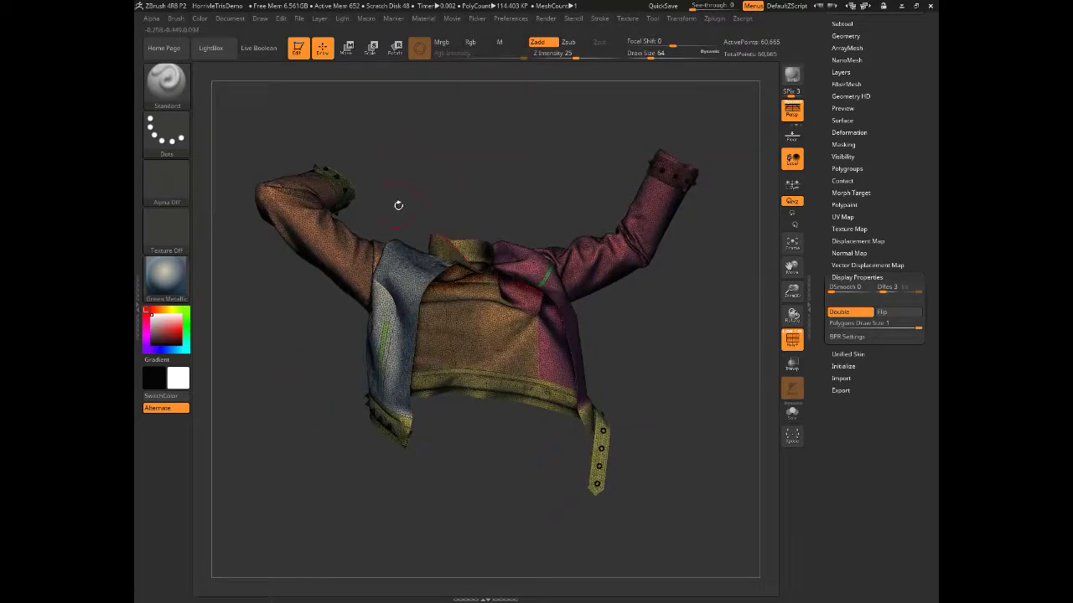
pyautogui.moveTo(447, 191); pyautogui.dragTo(704, 139)
pyautogui.click(792, 340)
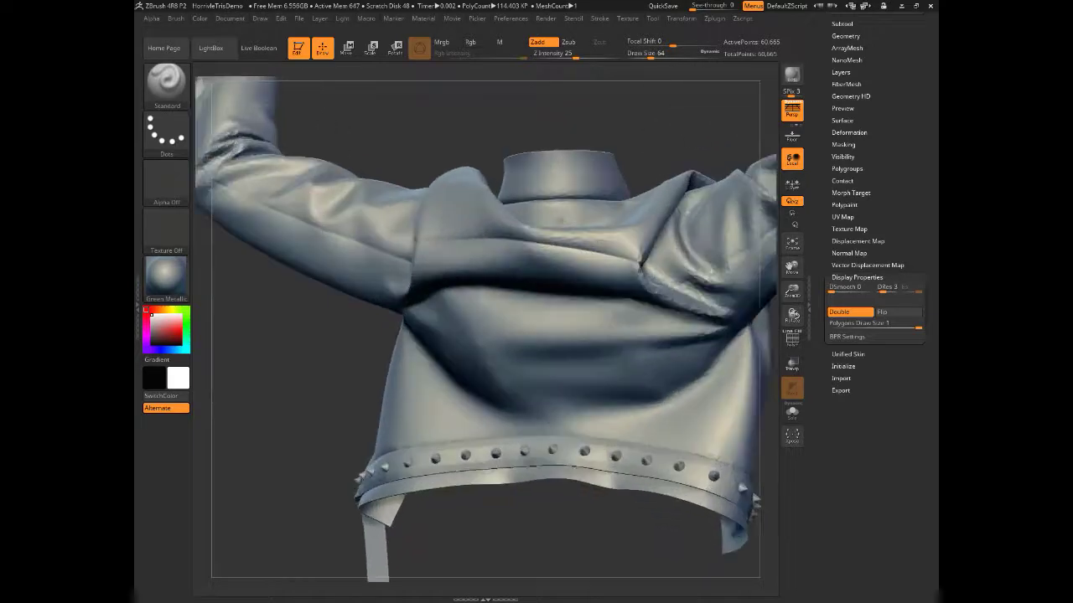
# Subdivide the jacket mesh twice, up to subdivision level 3, and inspect the seams across the back
pyautogui.click(844, 37)
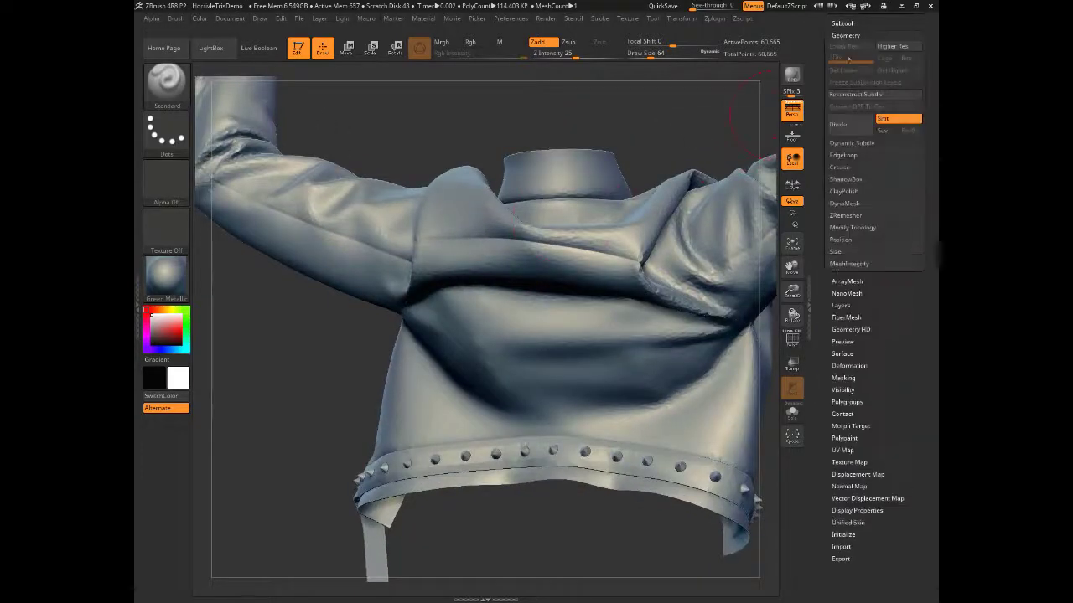
pyautogui.click(842, 124)
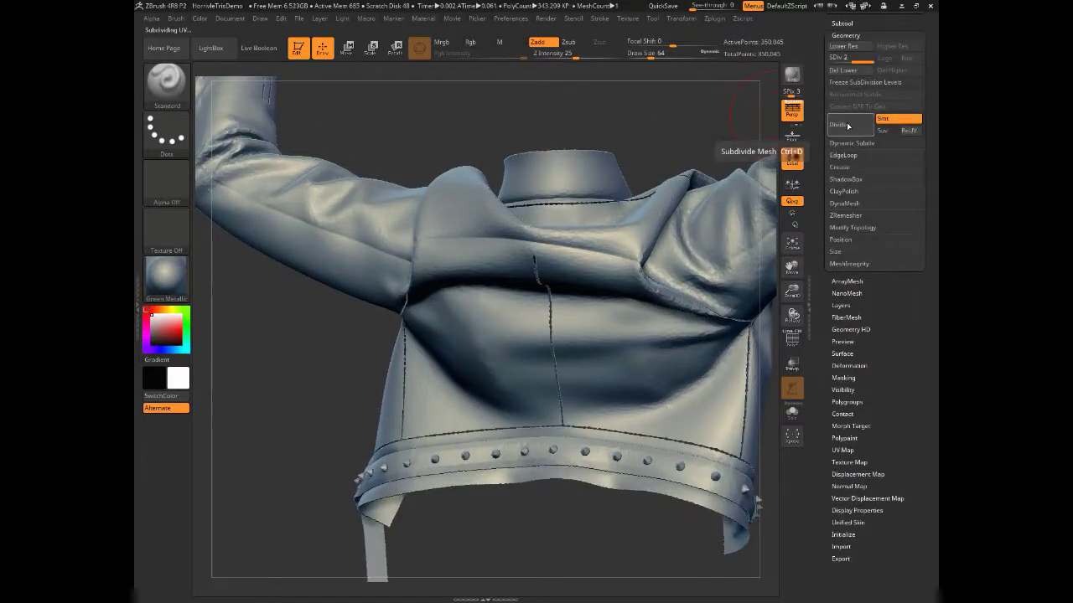
pyautogui.click(848, 126)
pyautogui.moveTo(264, 399); pyautogui.dragTo(273, 433)
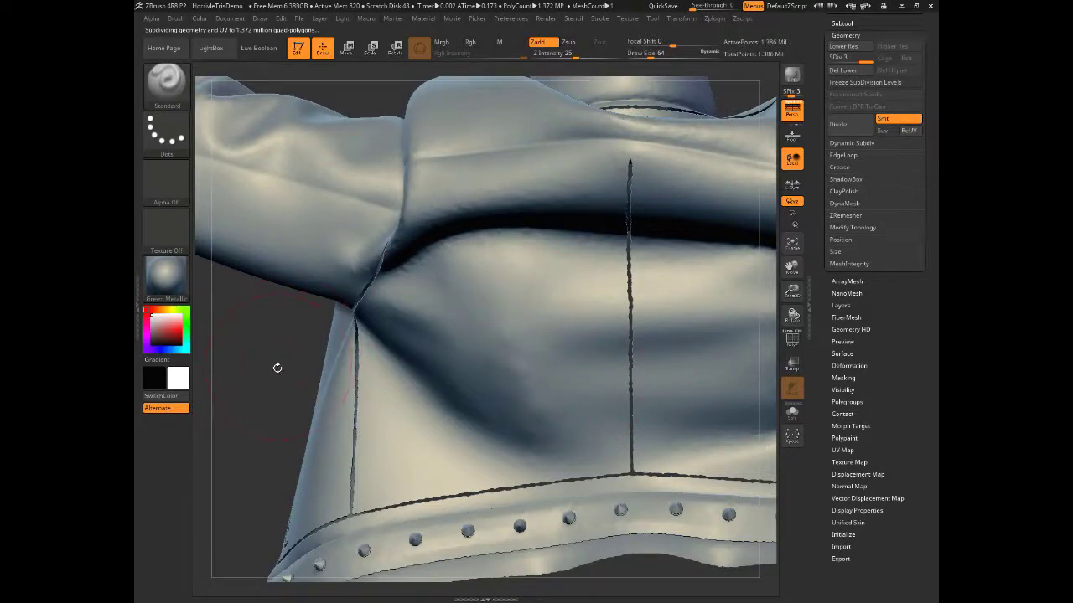
pyautogui.moveTo(277, 368); pyautogui.dragTo(277, 409)
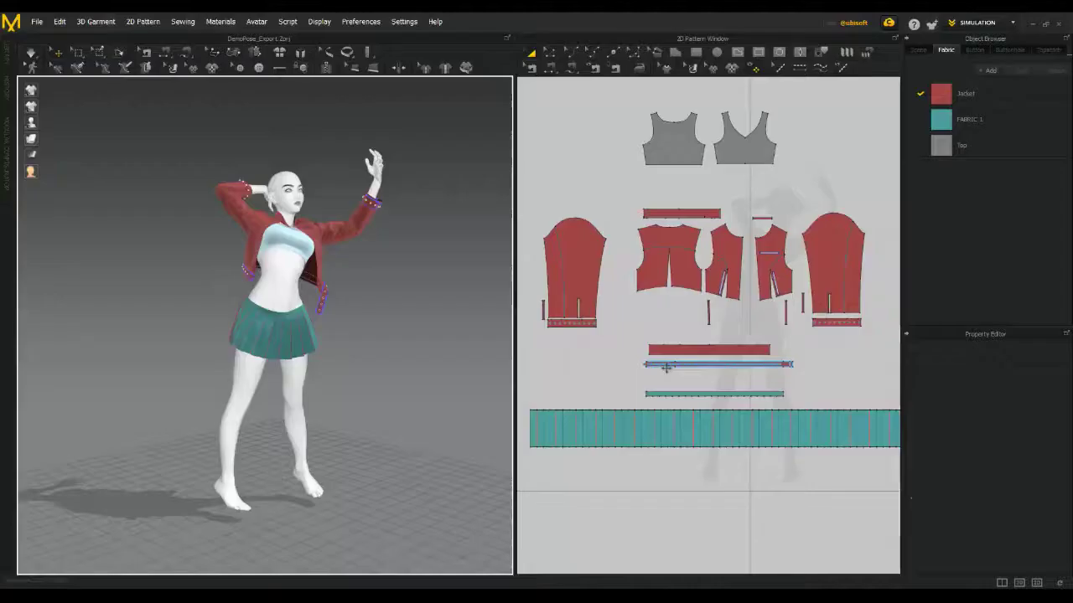
# Switch to Marvelous Designer and select all of the jacket's pattern pieces, giving the 2D pattern view more room
pyautogui.click(667, 368)
pyautogui.scroll(3, 662, 362)
pyautogui.keyDown('shift'); pyautogui.click(704, 377); pyautogui.keyUp('shift')
pyautogui.scroll(-3, 695, 352)
pyautogui.keyDown('shift'); pyautogui.click(616, 320); pyautogui.keyUp('shift')
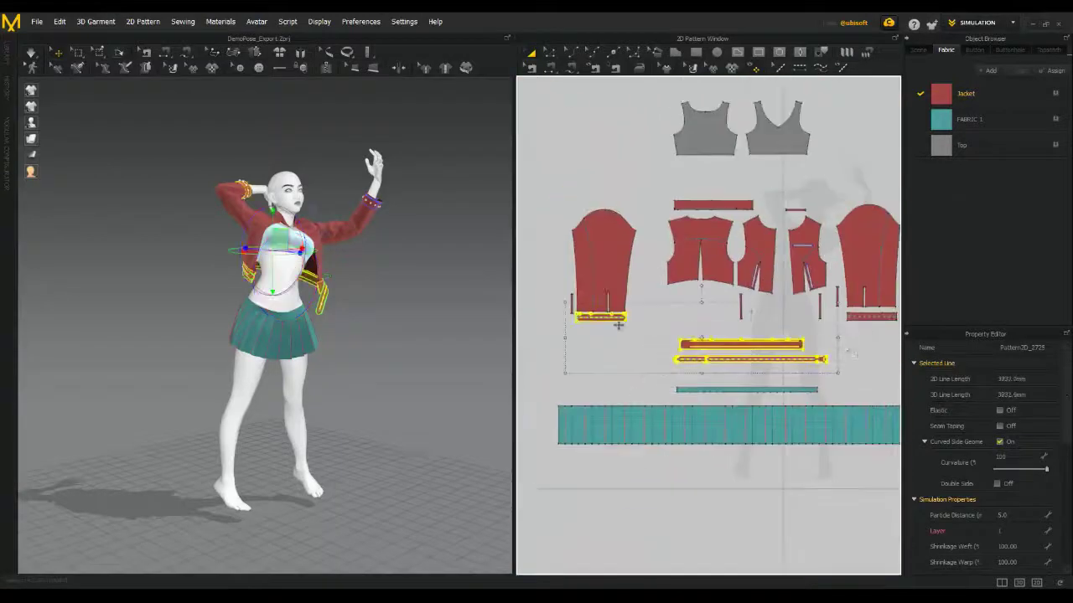
pyautogui.keyDown('shift'); pyautogui.click(852, 319); pyautogui.keyUp('shift')
pyautogui.keyDown('shift'); pyautogui.click(603, 251); pyautogui.keyUp('shift')
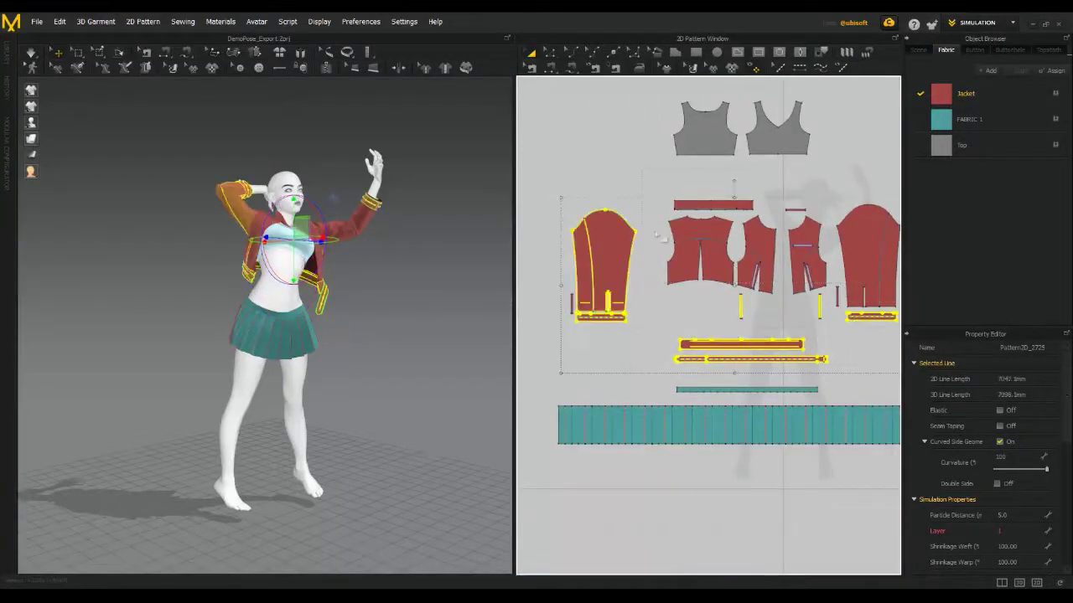
pyautogui.hotkey('ctrl', 'a')
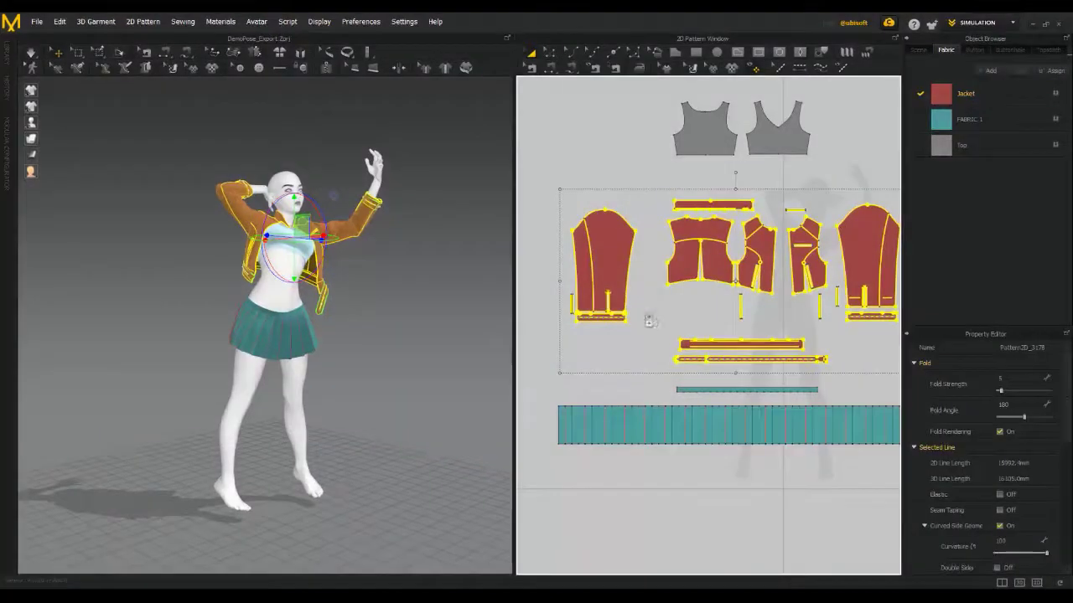
pyautogui.scroll(-2, 648, 319)
pyautogui.scroll(1, 647, 321)
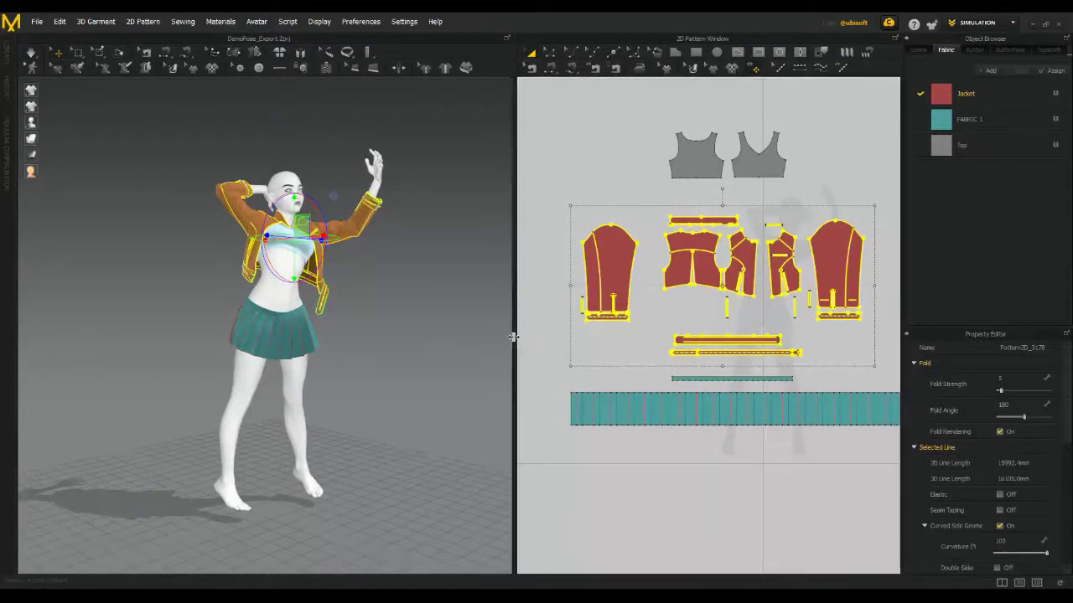
pyautogui.moveTo(513, 336); pyautogui.dragTo(475, 343)
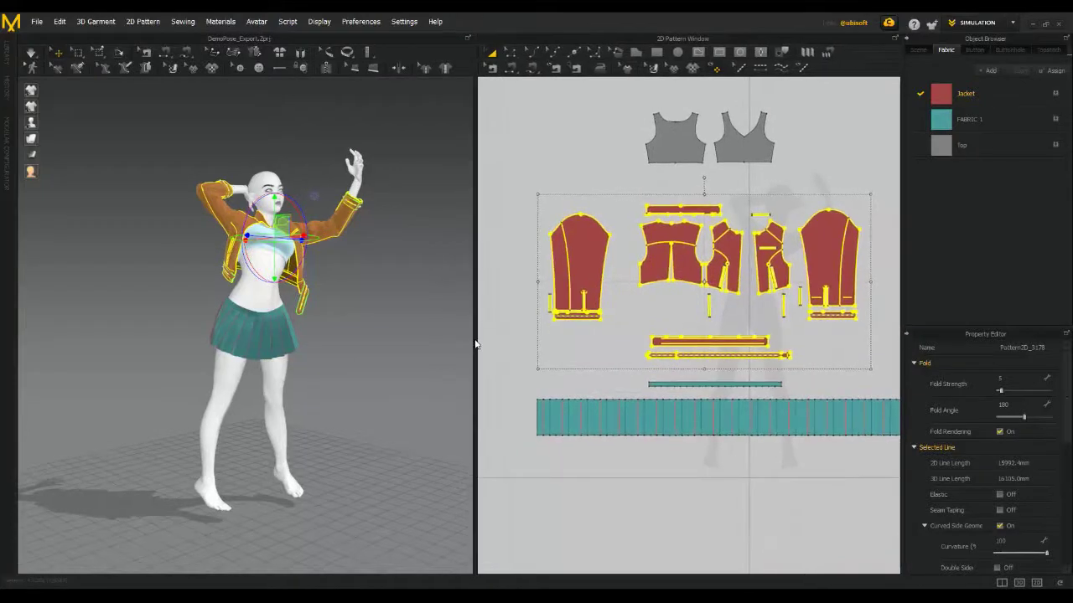
pyautogui.scroll(1, 362, 377)
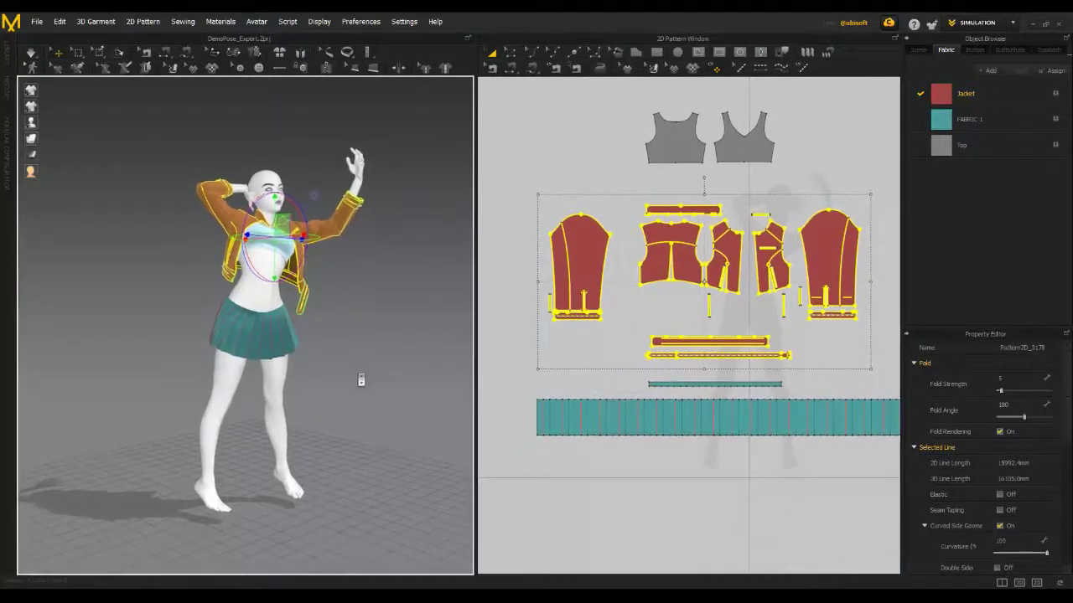
pyautogui.scroll(-2, 365, 379)
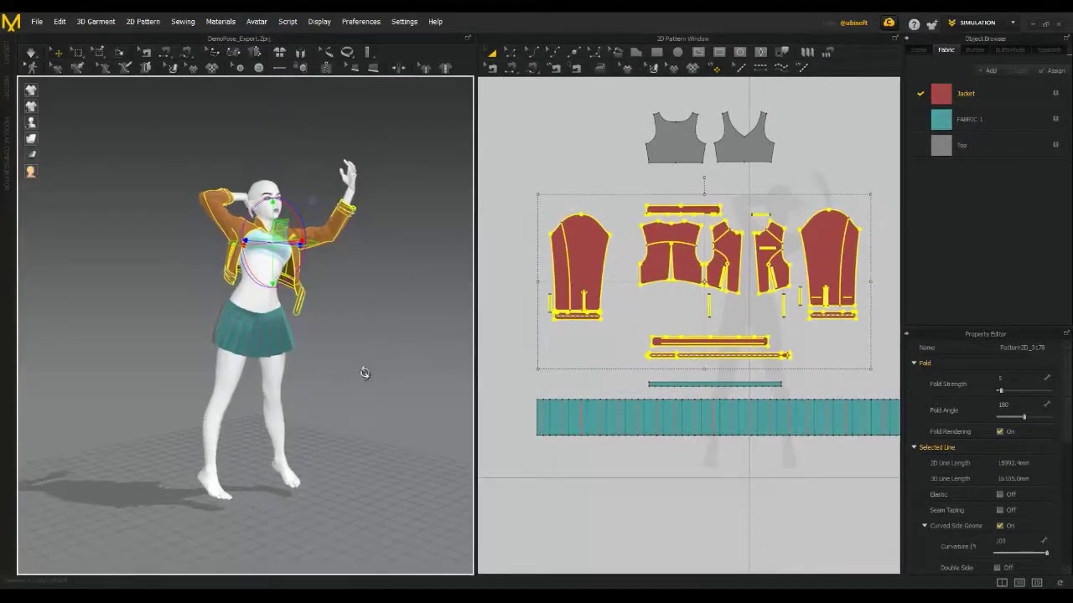
pyautogui.moveTo(364, 373); pyautogui.dragTo(406, 387, button='right')
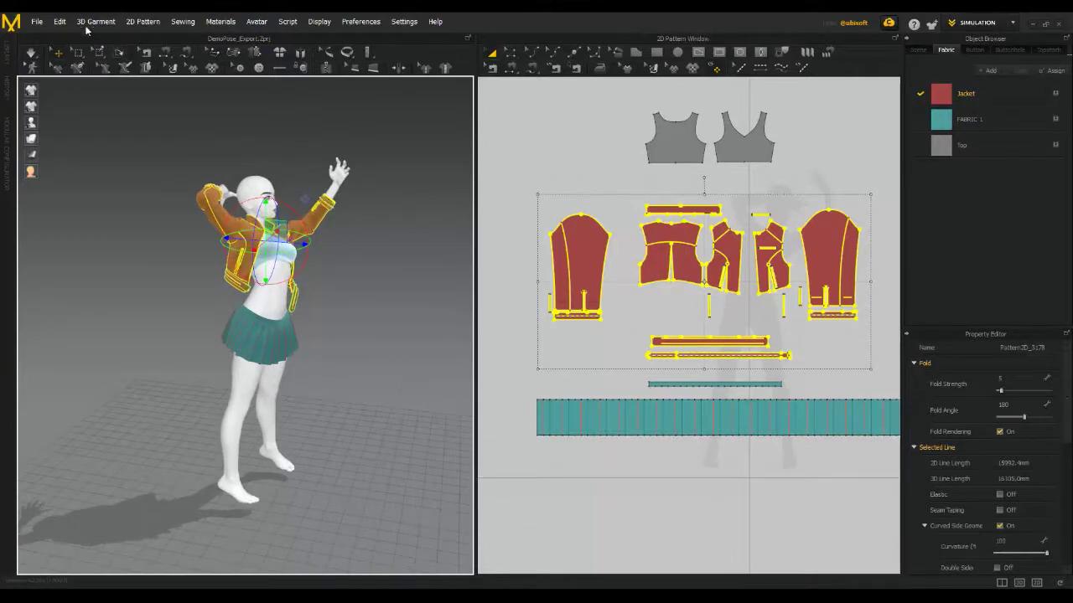
# Open the 3D Garment context commands for the selected jacket patterns
pyautogui.click(60, 23)
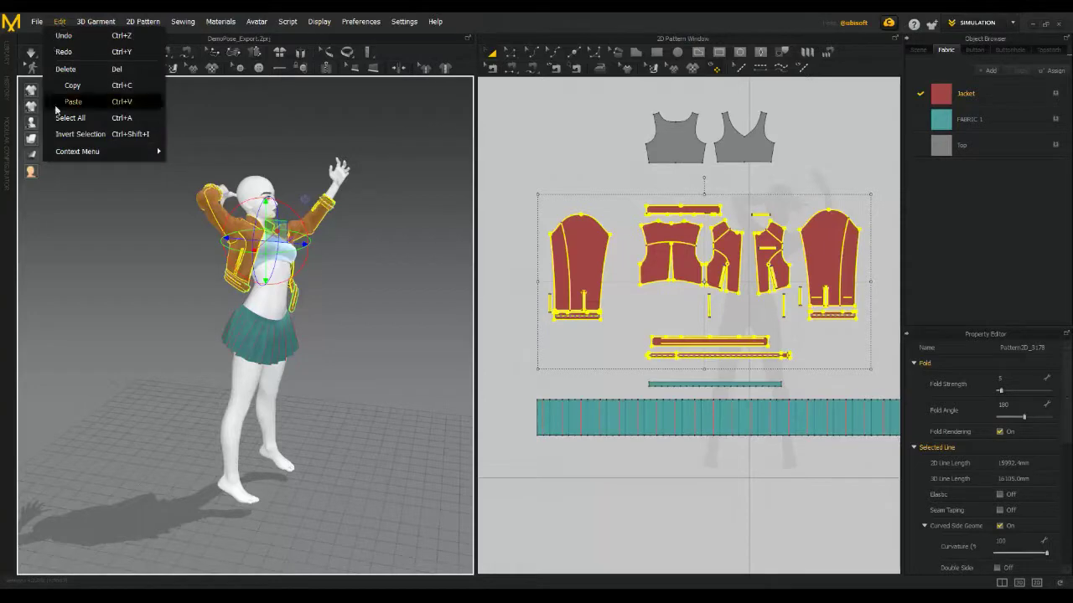
pyautogui.moveTo(78, 151)
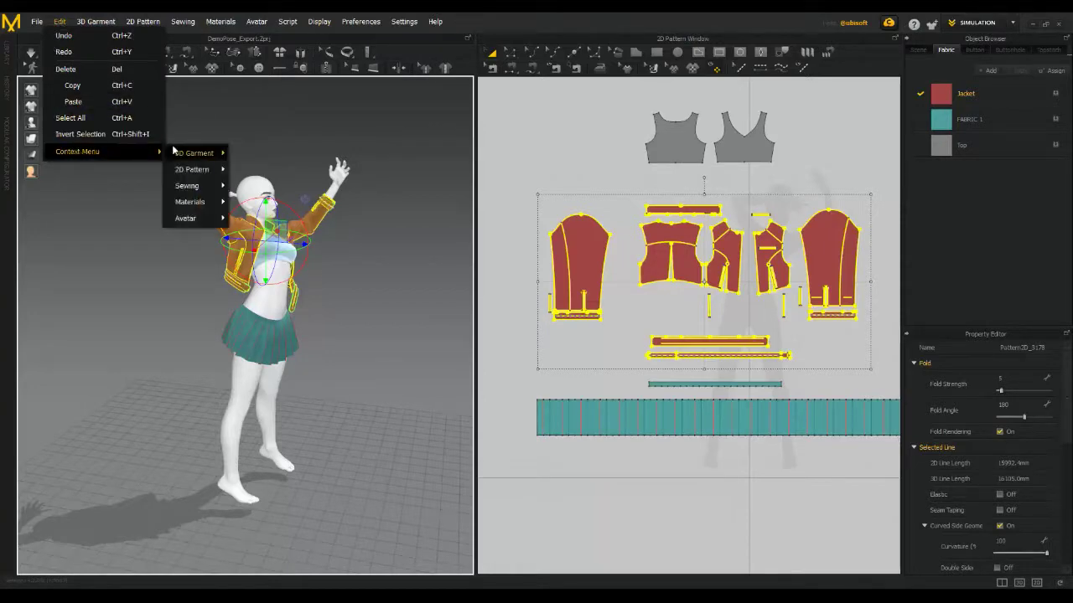
pyautogui.moveTo(194, 154)
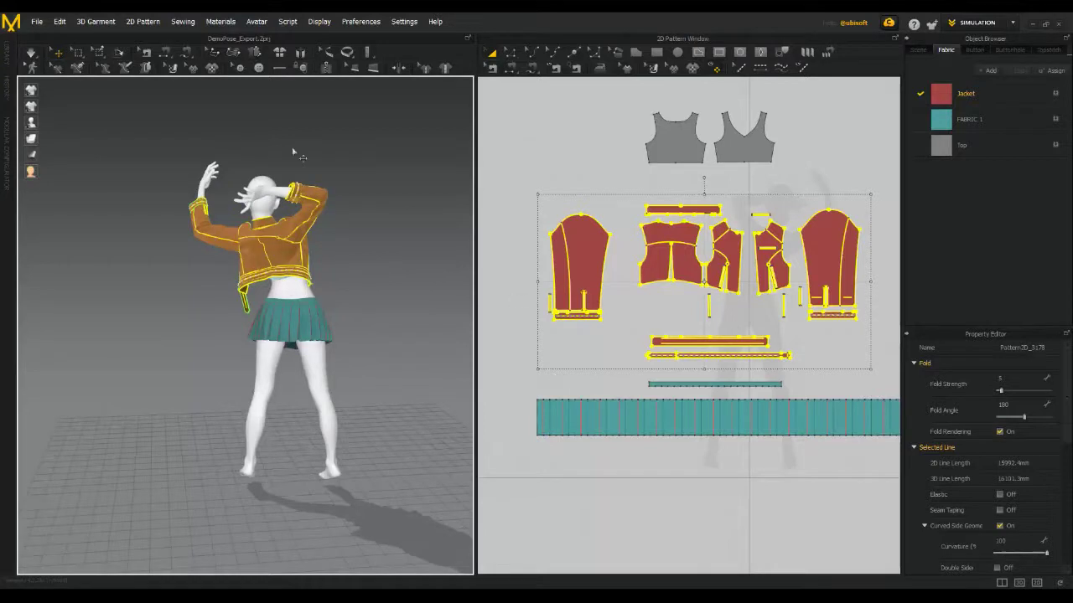
# Export only the selected jacket patterns with OBJ (Selected), choosing the existing Jacket.obj as the file name
pyautogui.click(38, 24)
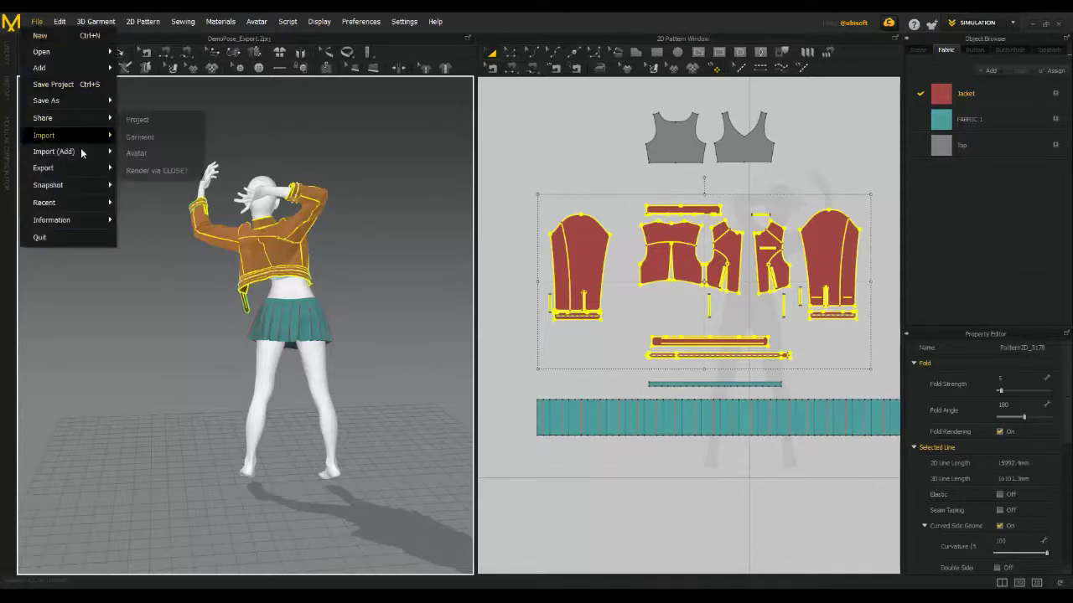
pyautogui.moveTo(92, 171)
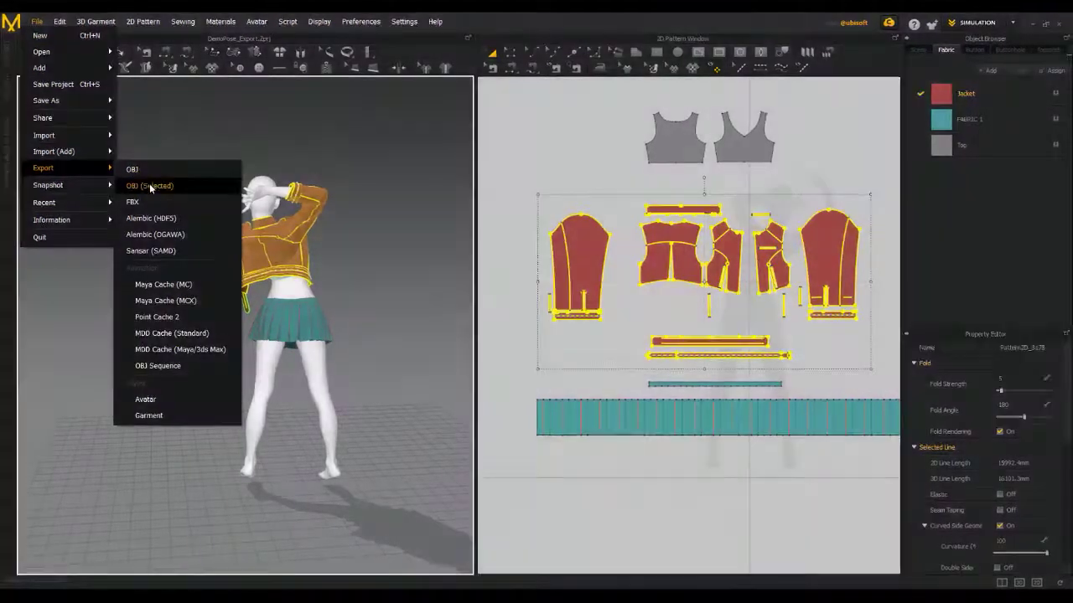
pyautogui.click(148, 185)
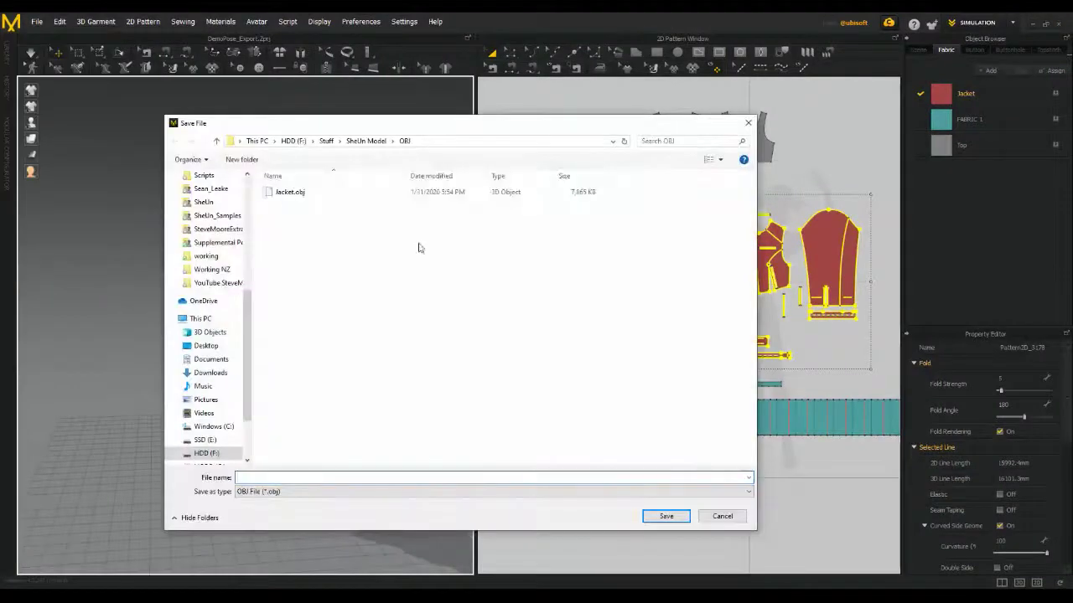
pyautogui.click(290, 192)
pyautogui.moveTo(256, 477); pyautogui.dragTo(292, 481)
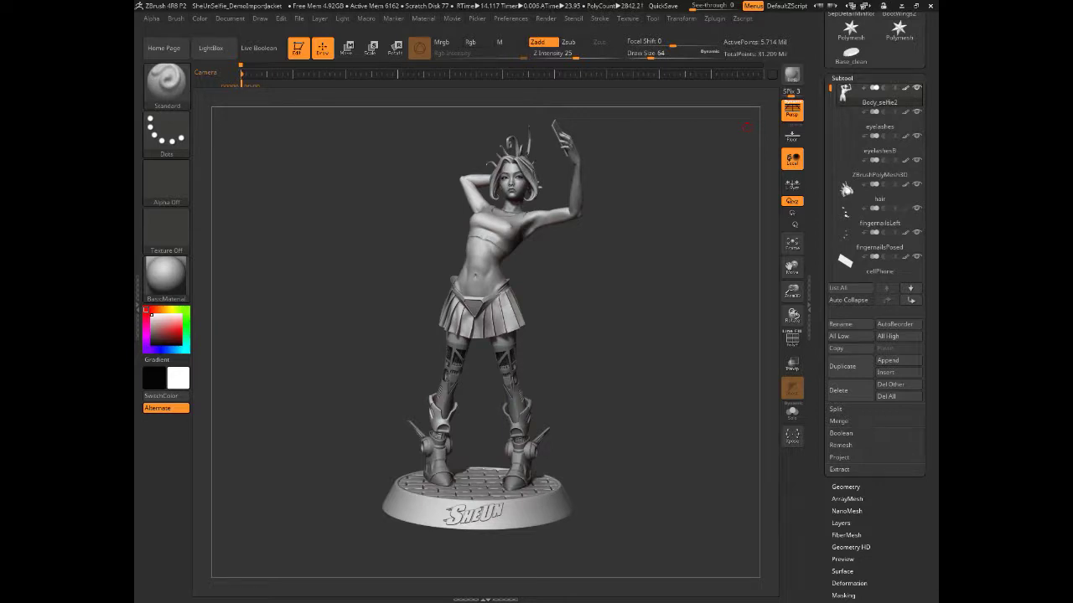
# Switch to ZBrush and append the Jacket model from the Part 18 Models folder to the figure with SubTool Master's MultiAppend
pyautogui.click(714, 19)
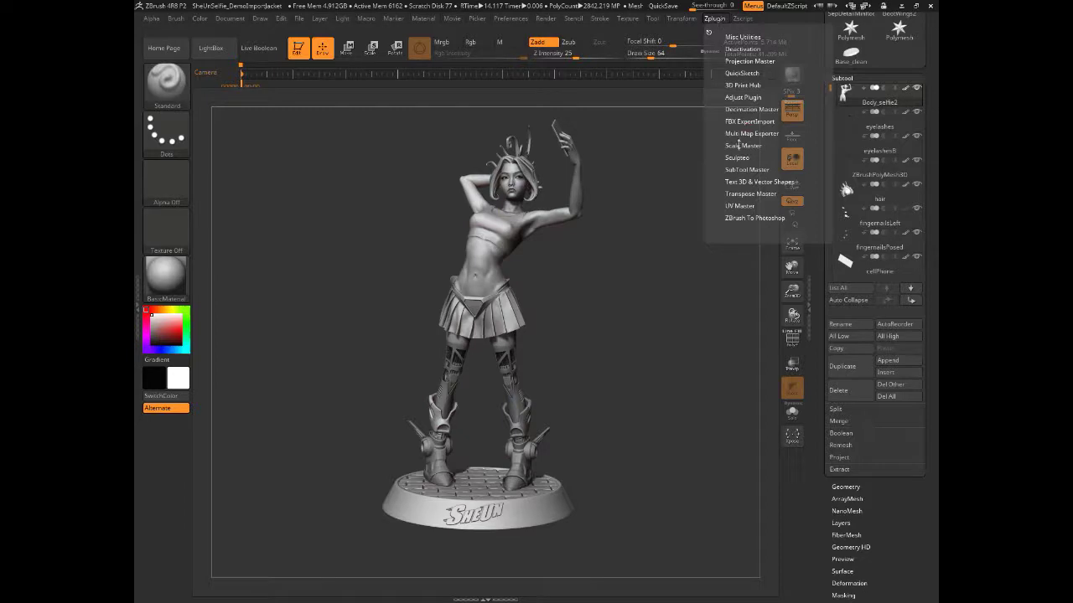
pyautogui.click(736, 170)
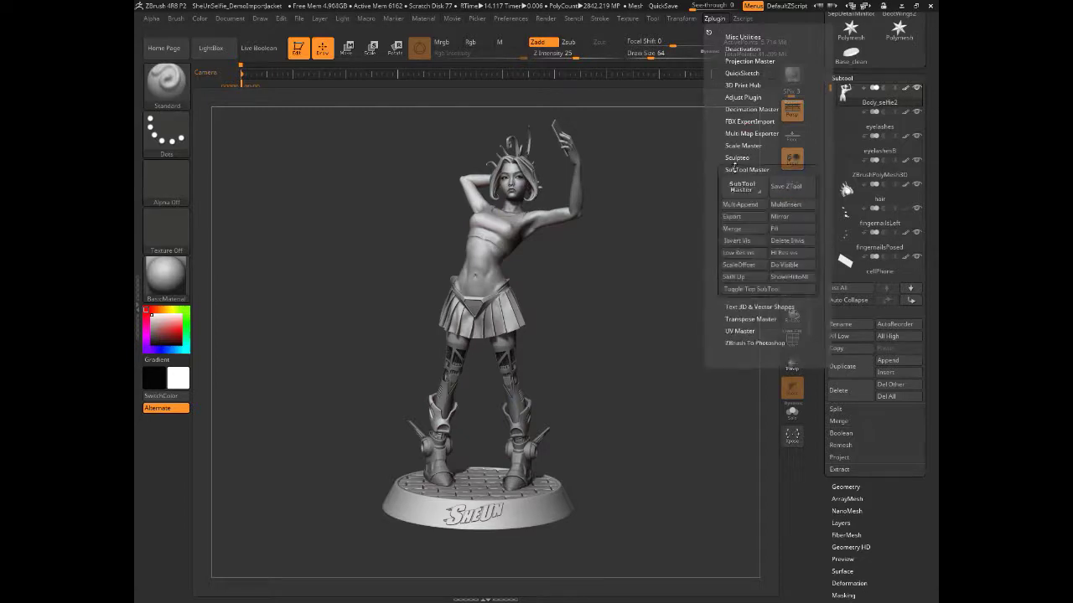
pyautogui.click(736, 205)
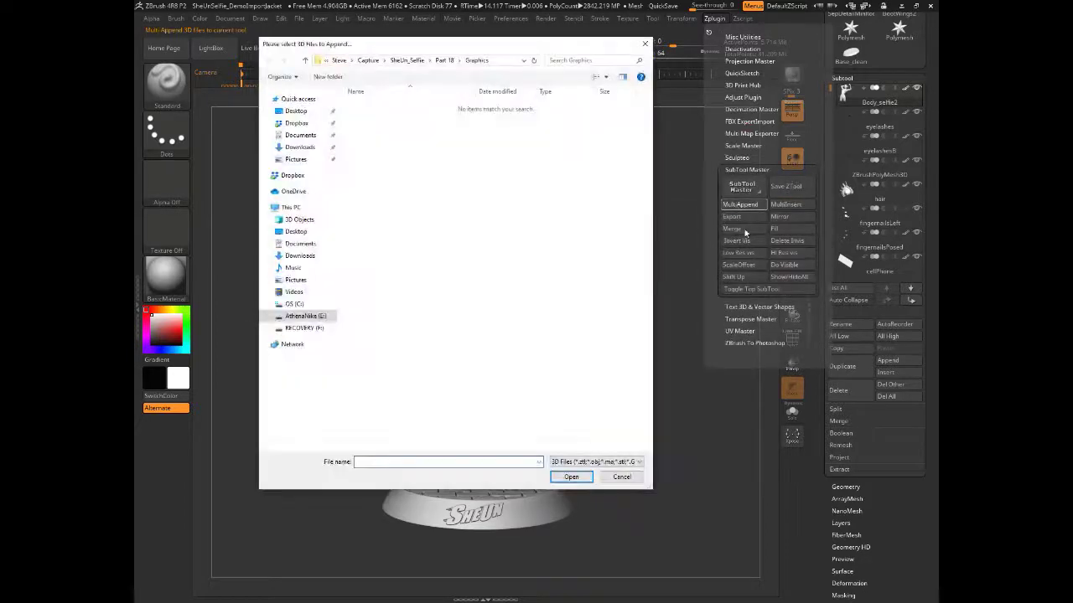
pyautogui.click(339, 60)
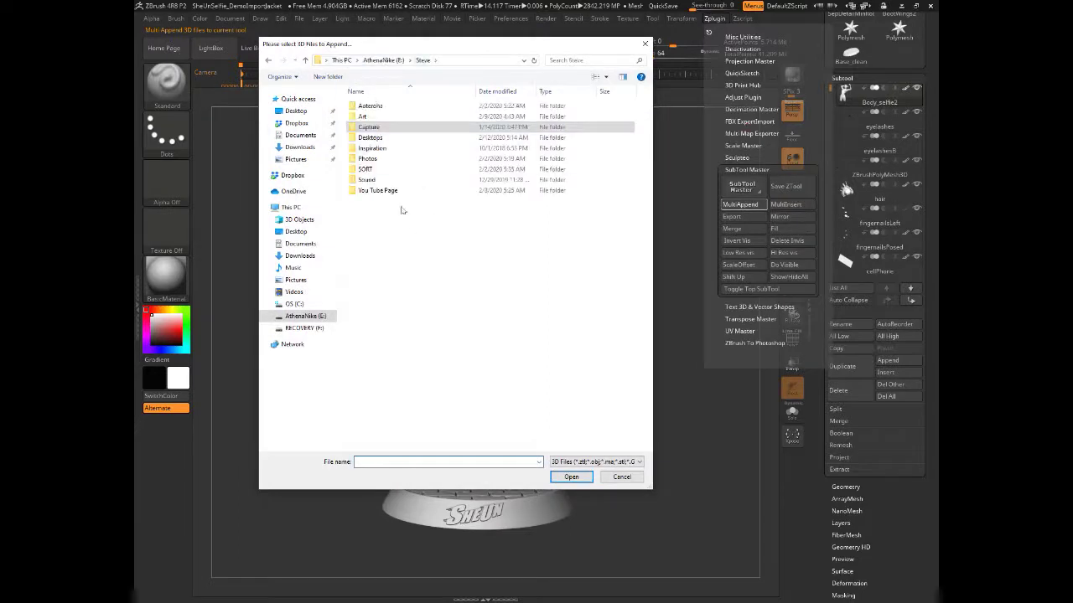
pyautogui.doubleClick(362, 127)
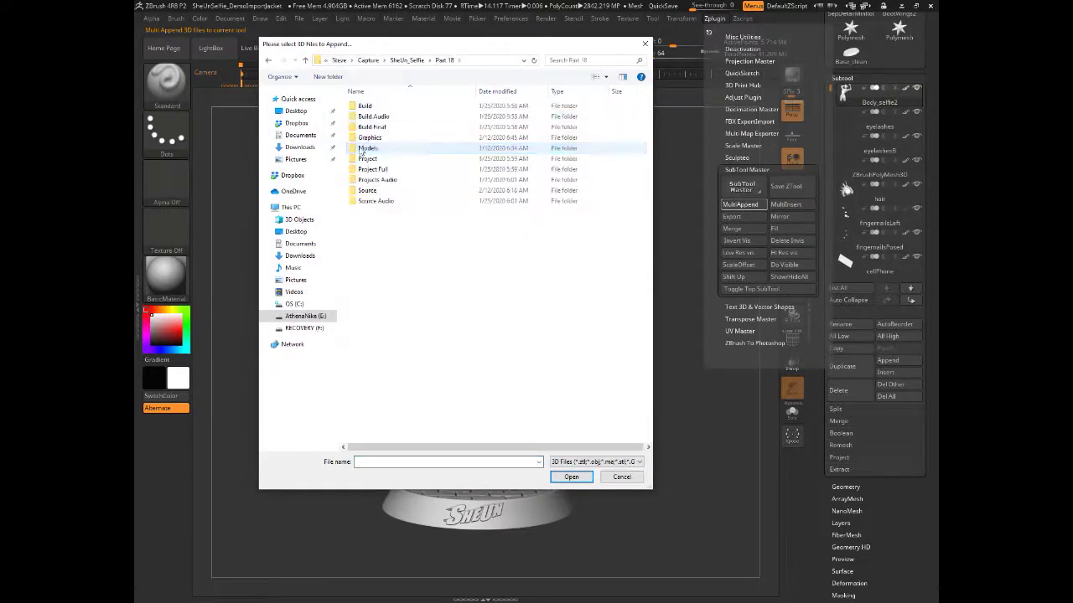
pyautogui.doubleClick(359, 148)
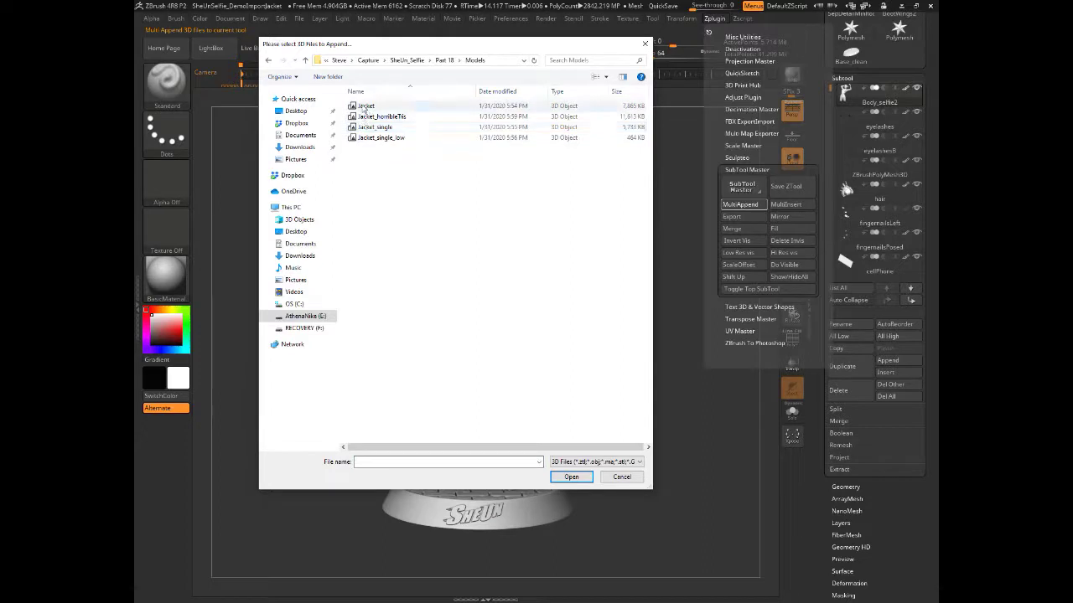
pyautogui.click(365, 106)
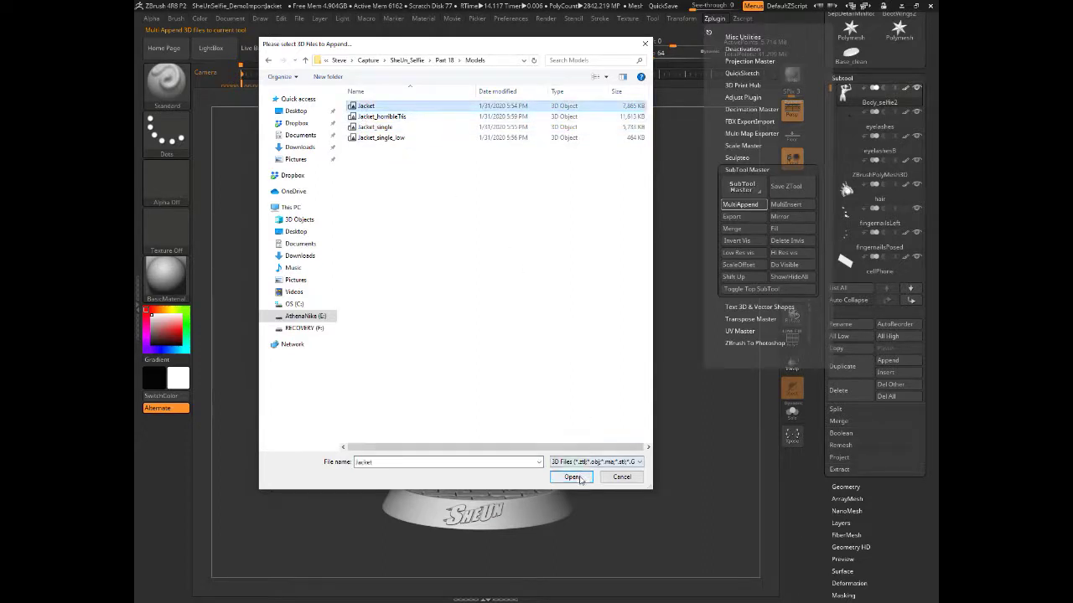
pyautogui.click(573, 478)
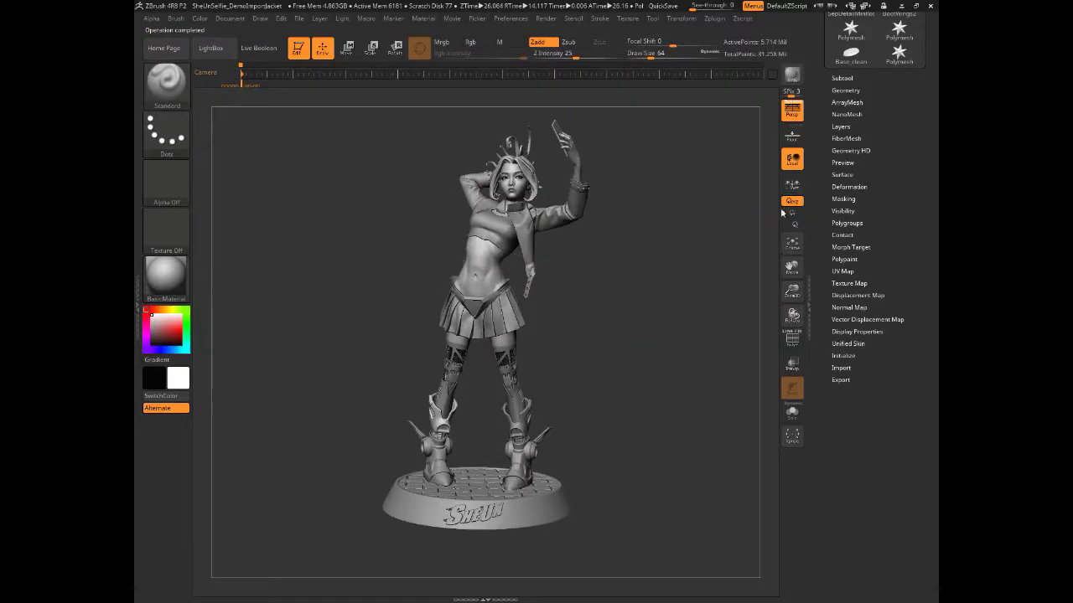
pyautogui.moveTo(650, 300)
pyautogui.mouseDown()
pyautogui.moveTo(689, 312)
pyautogui.moveTo(604, 329)
pyautogui.mouseUp()
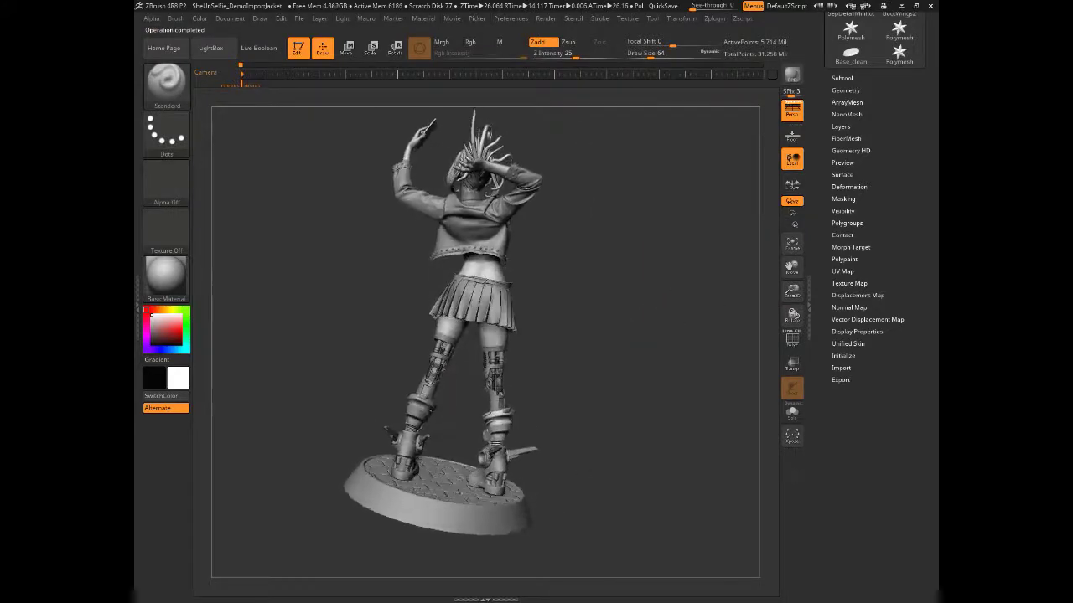
# Select the imported Jacket subtool, hide all other subtools and frame the jacket for a closer look
pyautogui.click(844, 78)
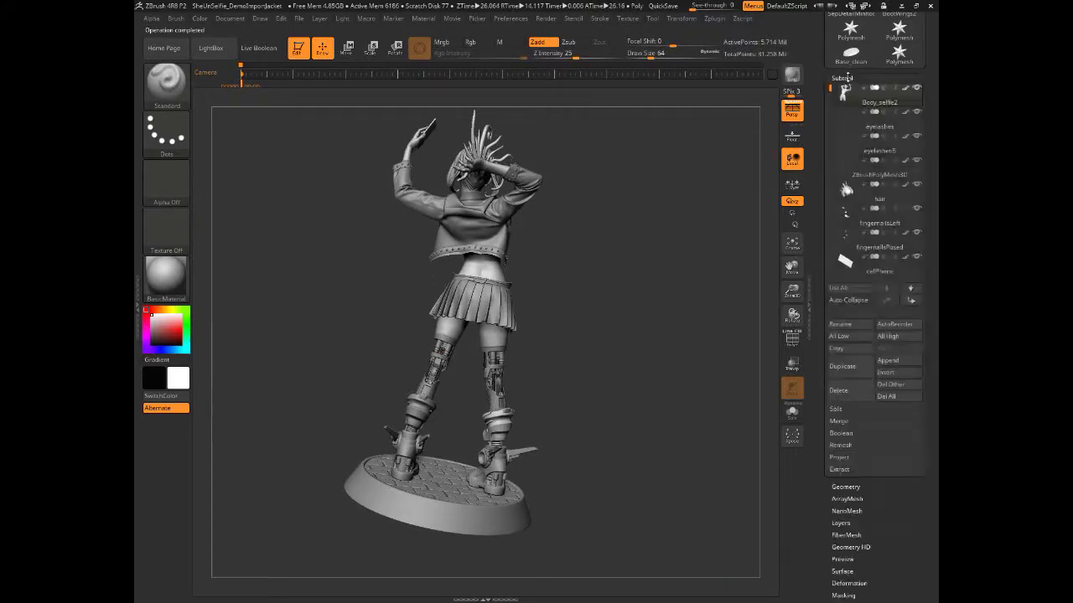
pyautogui.moveTo(831, 88); pyautogui.dragTo(829, 264)
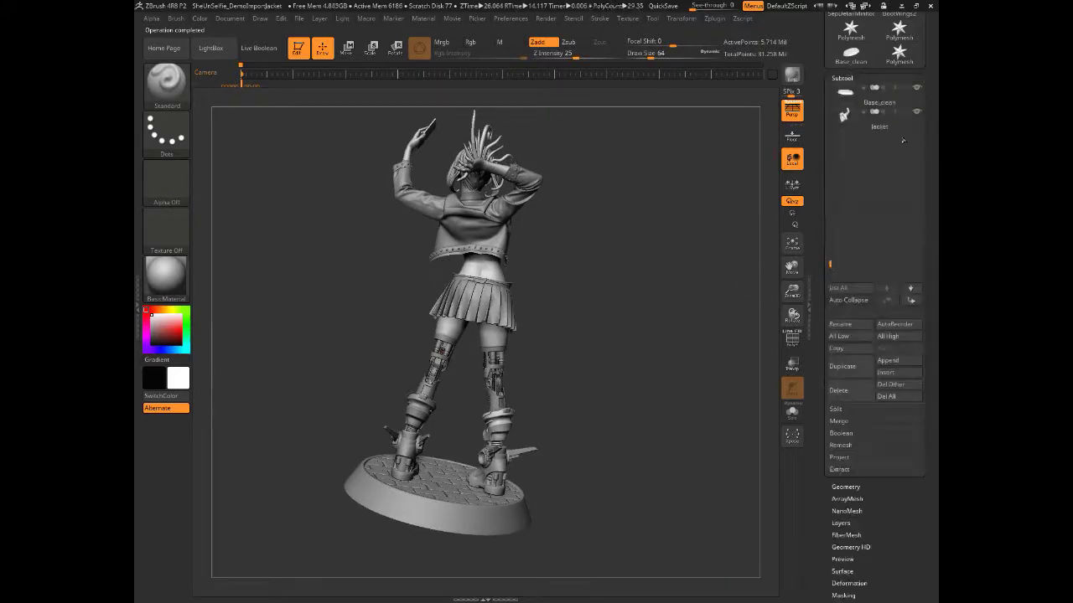
pyautogui.click(880, 117)
pyautogui.moveTo(918, 113)
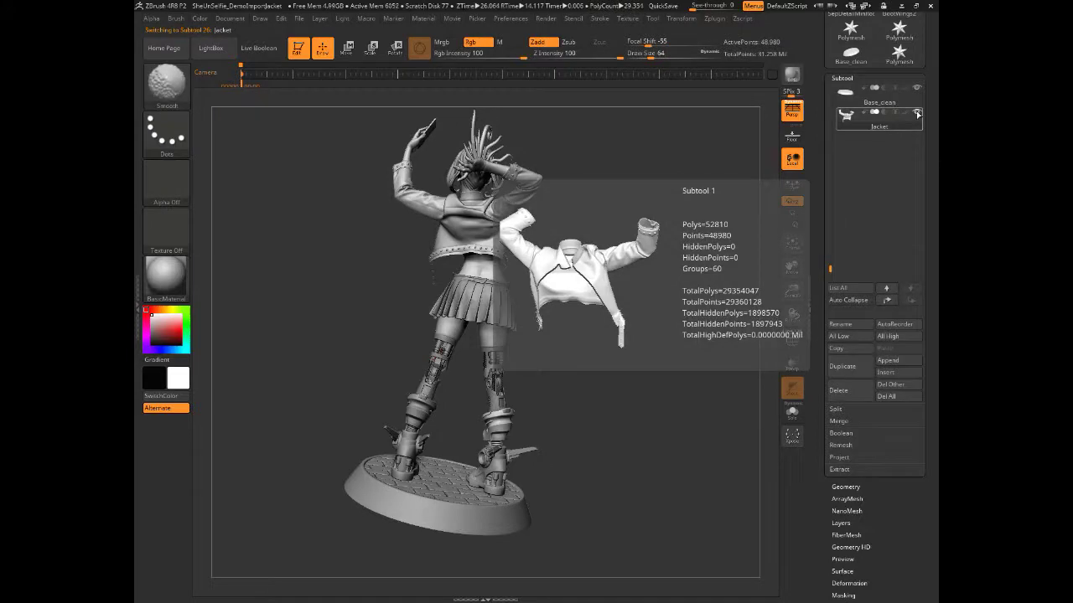
pyautogui.keyDown('shift'); pyautogui.click(917, 113); pyautogui.keyUp('shift')
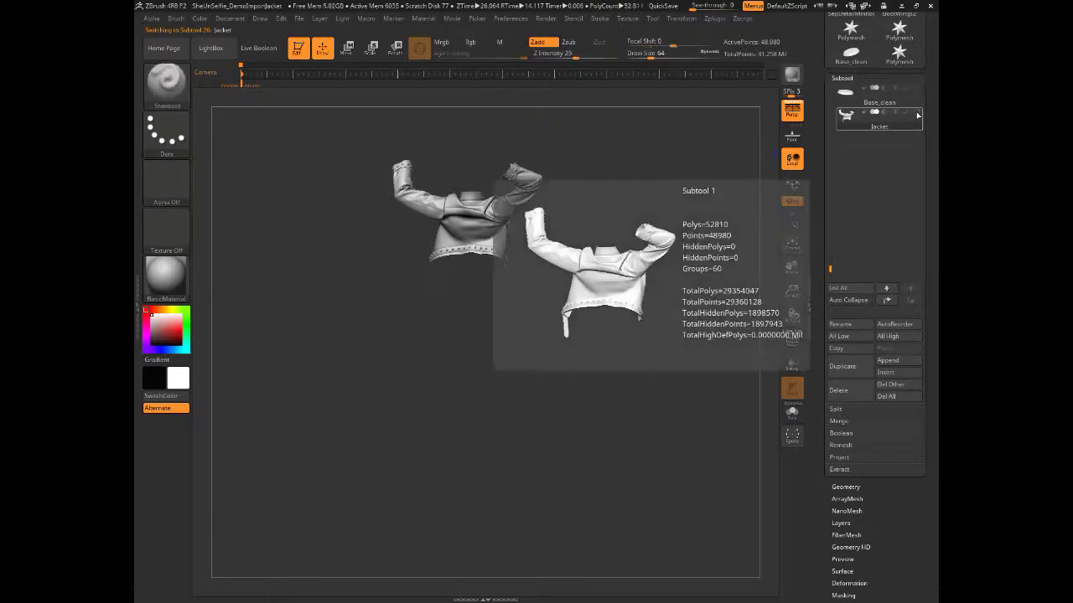
pyautogui.keyDown('alt'); pyautogui.moveTo(703, 221); pyautogui.dragTo(729, 393); pyautogui.keyUp('alt')
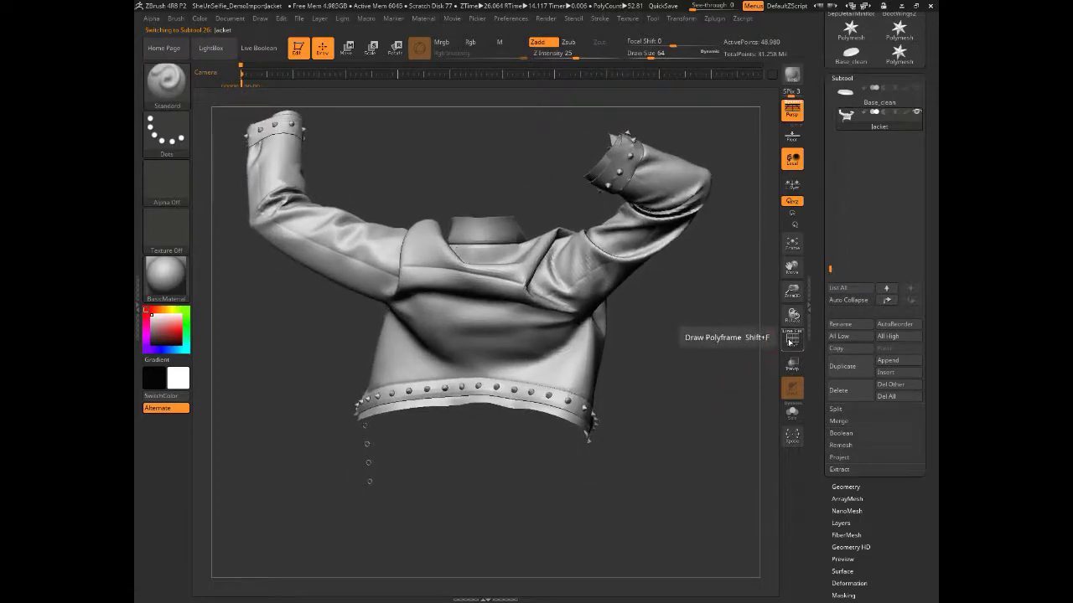
# Turn on the polyframe and examine the quad topology and polygroups across the jacket's back
pyautogui.click(792, 339)
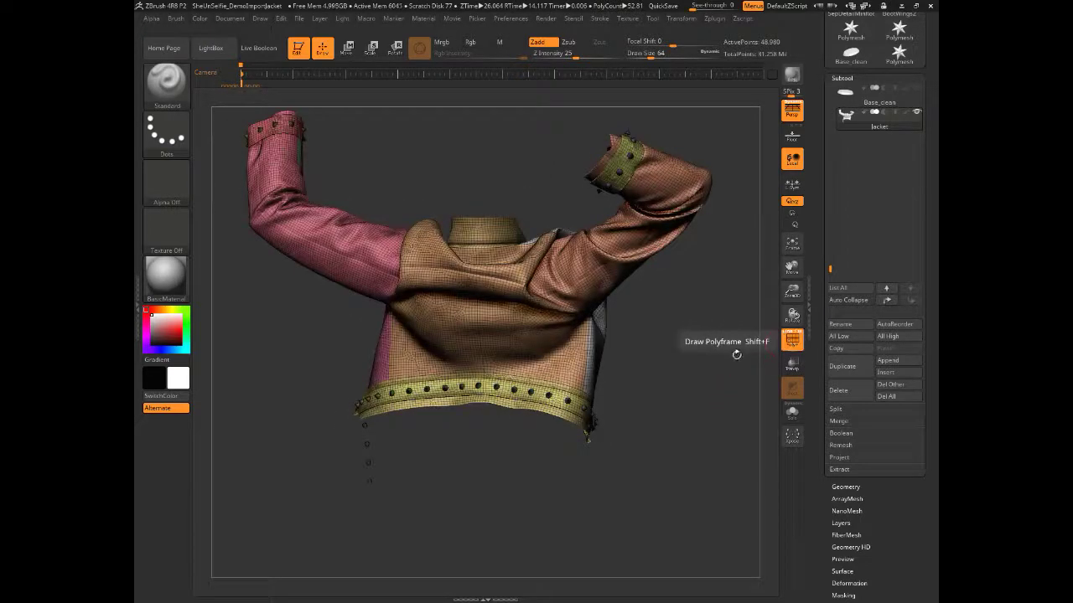
pyautogui.moveTo(699, 350); pyautogui.dragTo(492, 449)
pyautogui.keyDown('alt'); pyautogui.moveTo(257, 266); pyautogui.dragTo(550, 266); pyautogui.keyUp('alt')
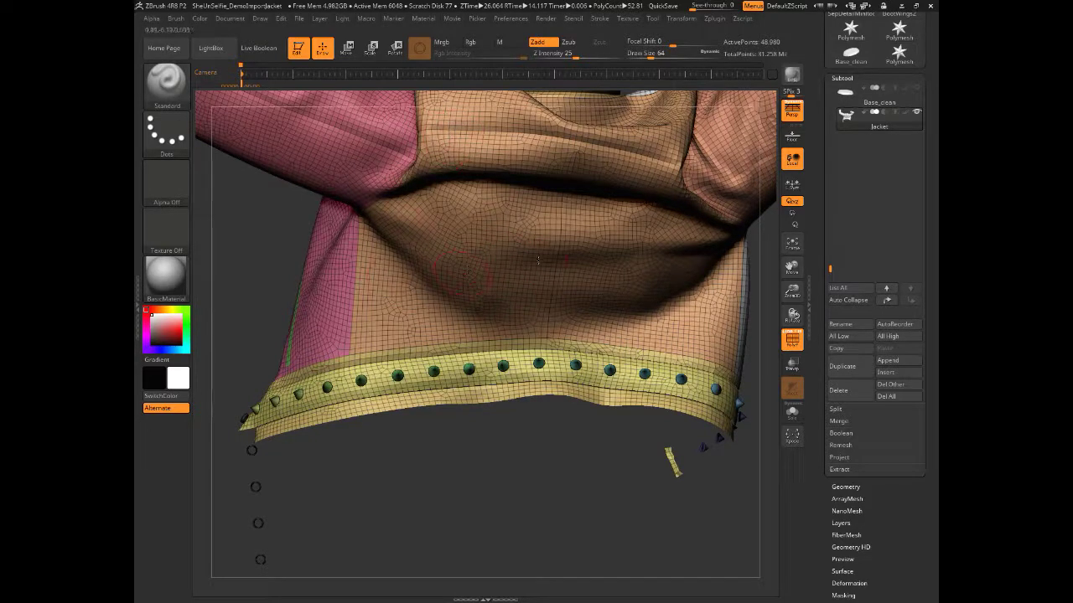
pyautogui.keyDown('alt'); pyautogui.moveTo(544, 450); pyautogui.dragTo(544, 394); pyautogui.keyUp('alt')
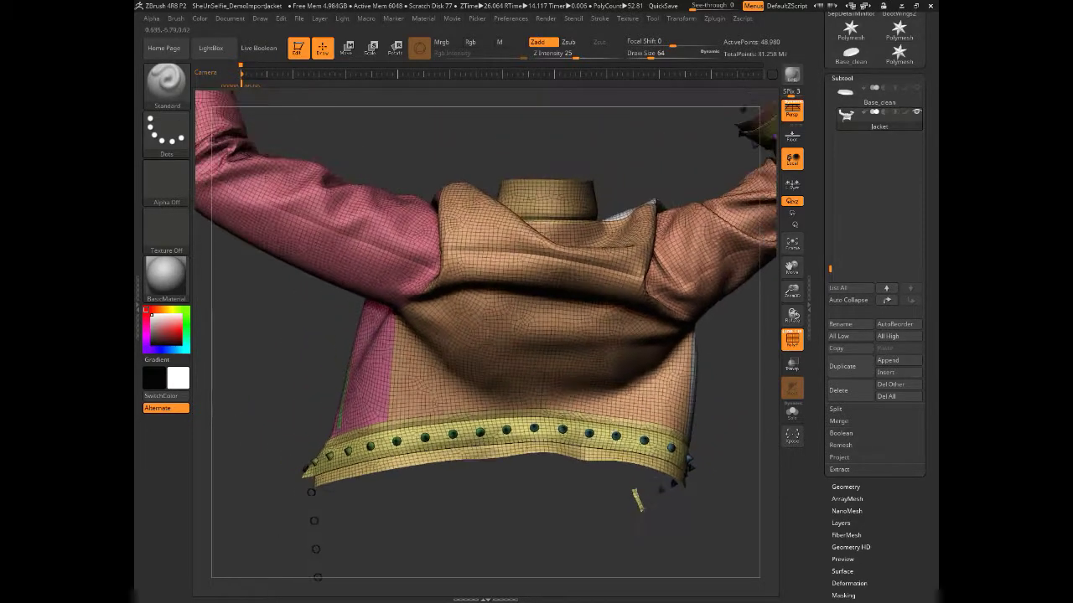
# Try subdividing the jacket twice to check its panel seams without the polyframe, and undo both subdivisions
pyautogui.click(835, 487)
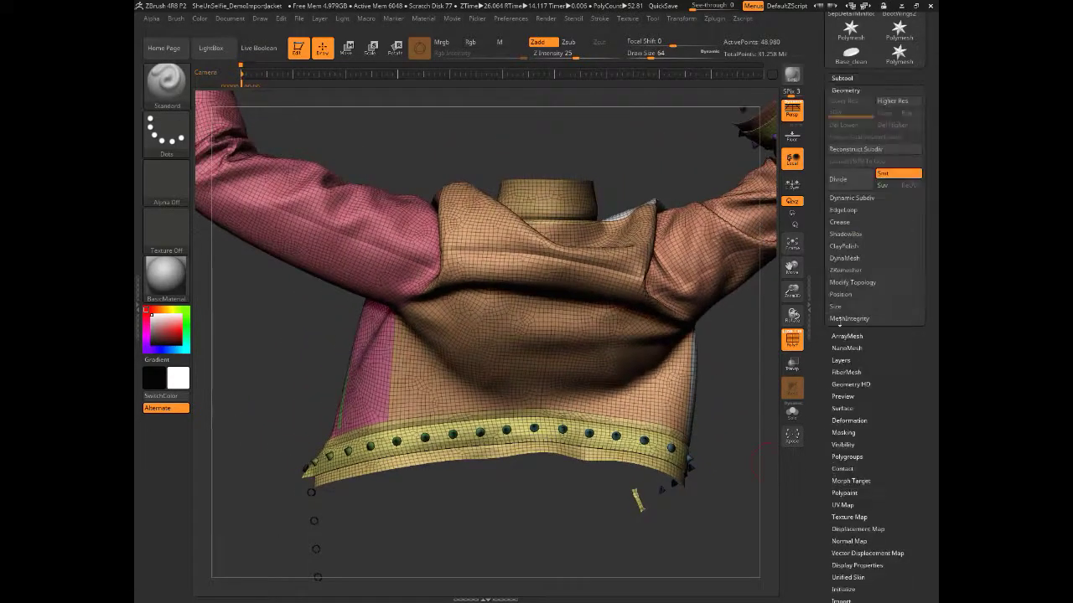
pyautogui.click(866, 185)
pyautogui.click(866, 185)
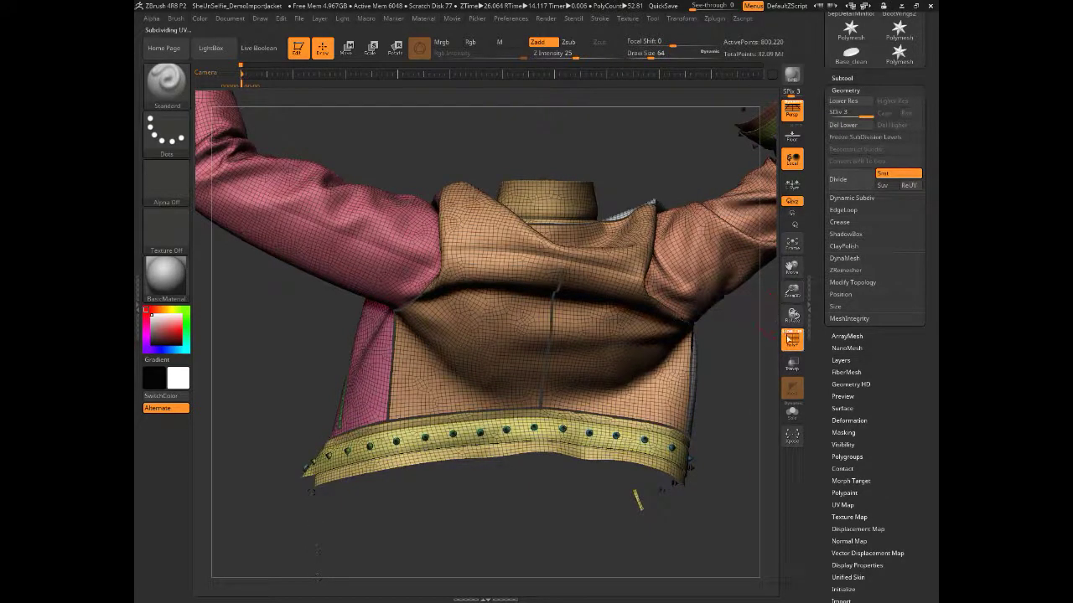
pyautogui.click(791, 339)
pyautogui.keyDown('alt'); pyautogui.moveTo(520, 549); pyautogui.dragTo(517, 582); pyautogui.keyUp('alt')
pyautogui.keyDown('alt'); pyautogui.moveTo(522, 519); pyautogui.dragTo(533, 482); pyautogui.keyUp('alt')
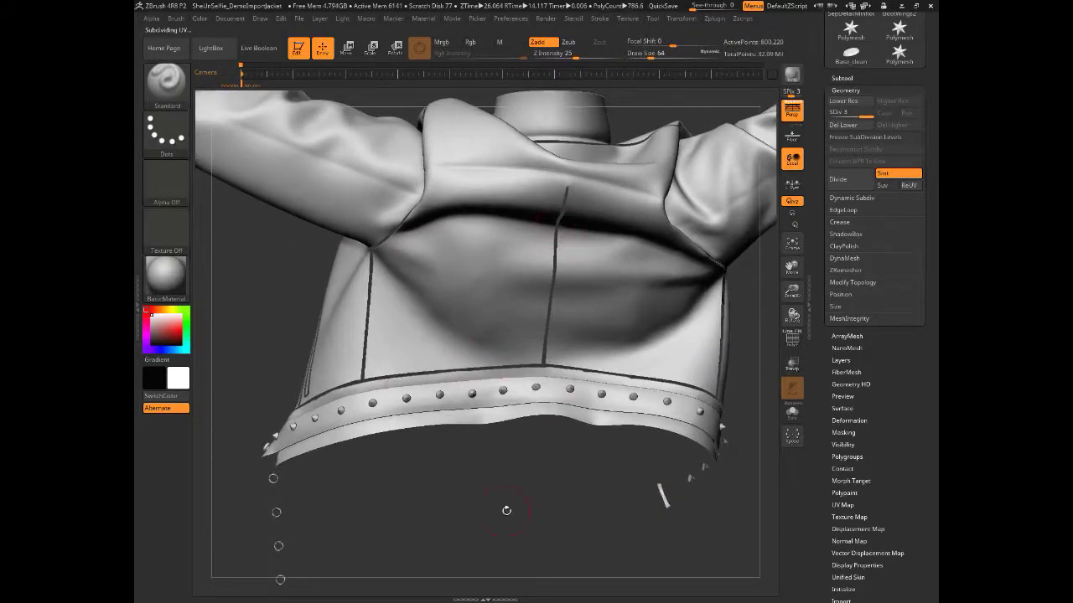
pyautogui.moveTo(507, 510); pyautogui.dragTo(645, 452)
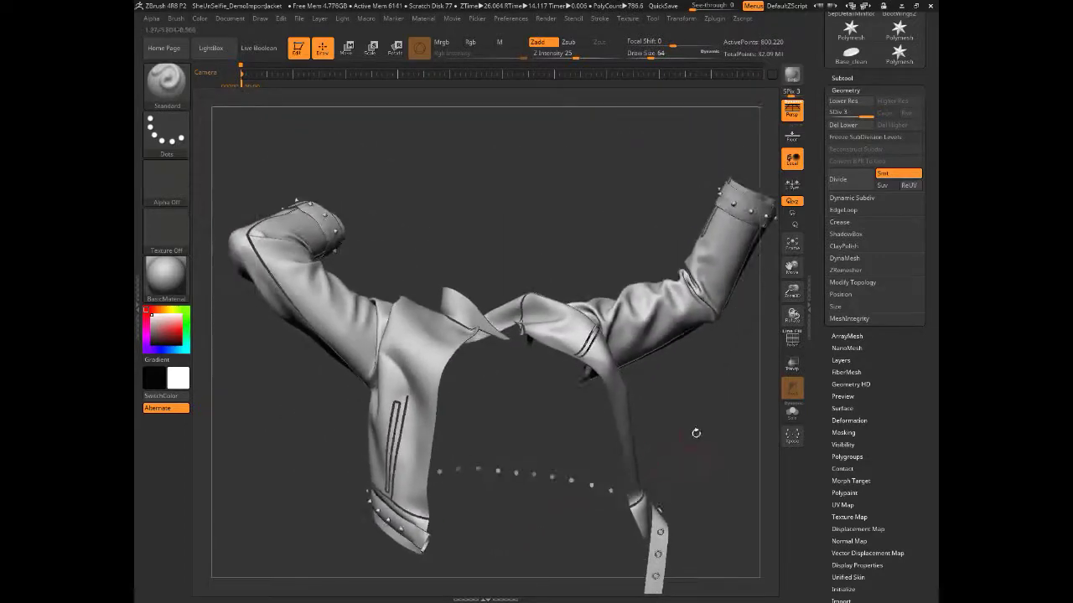
pyautogui.keyDown('alt'); pyautogui.moveTo(696, 431); pyautogui.dragTo(682, 350); pyautogui.keyUp('alt')
pyautogui.hotkey('ctrl', 'z')
pyautogui.hotkey('ctrl', 'z')
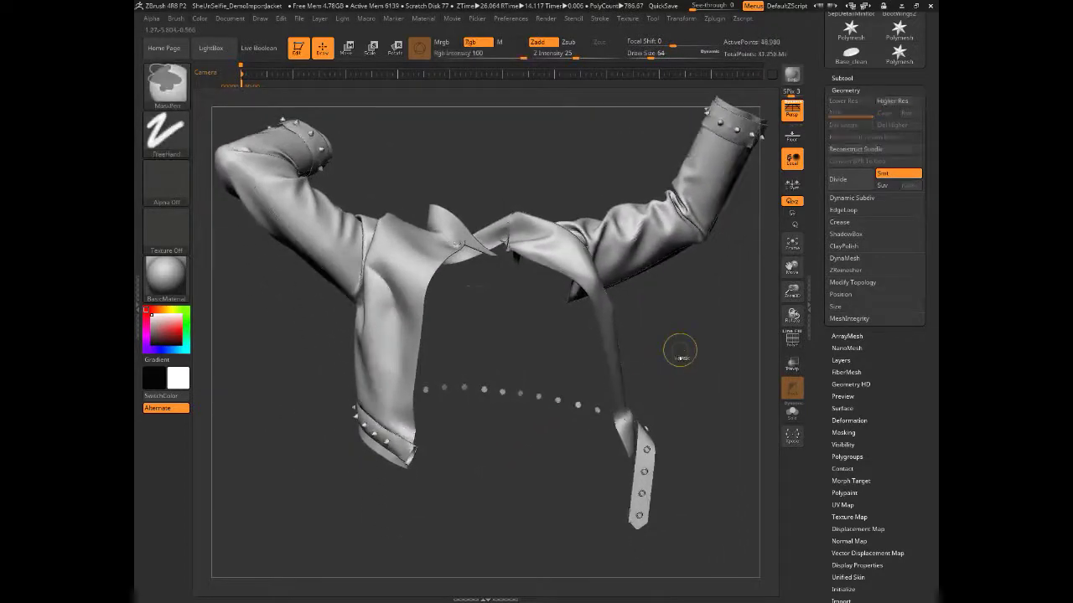
# Show the jacket's polygroup colours without wireframe lines and look over the back and front panels
pyautogui.moveTo(682, 347)
pyautogui.mouseDown()
pyautogui.moveTo(700, 340)
pyautogui.moveTo(692, 343)
pyautogui.mouseUp()
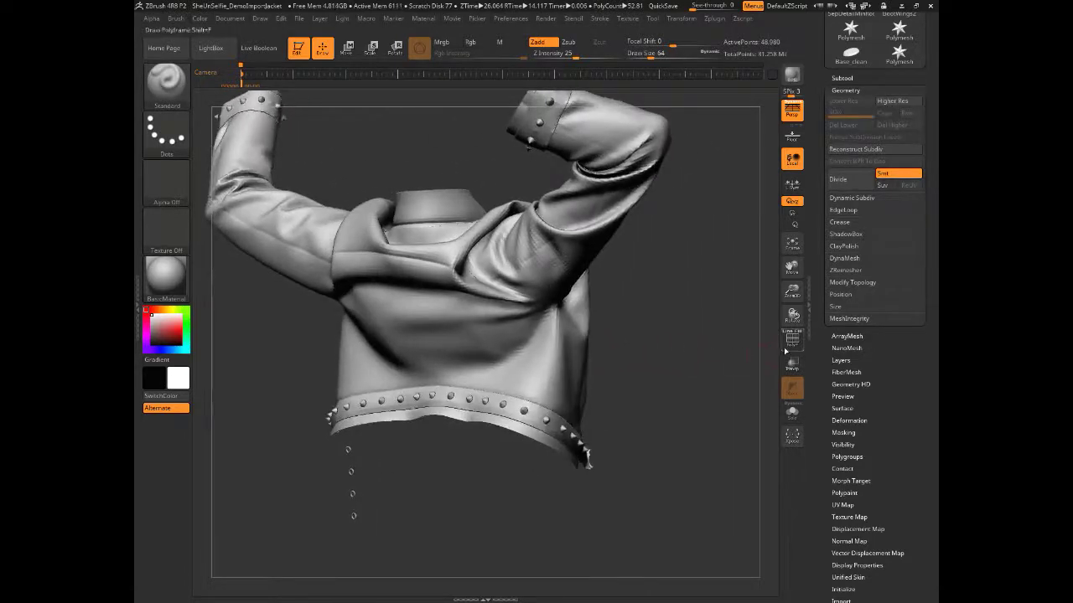
pyautogui.click(788, 344)
pyautogui.click(787, 344)
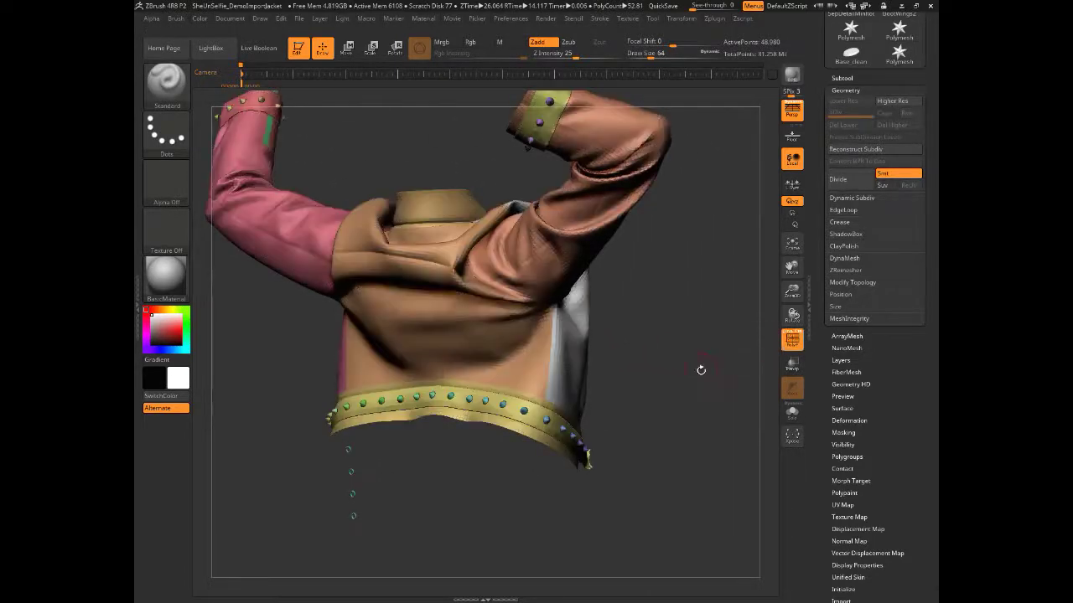
pyautogui.moveTo(699, 368); pyautogui.dragTo(300, 403)
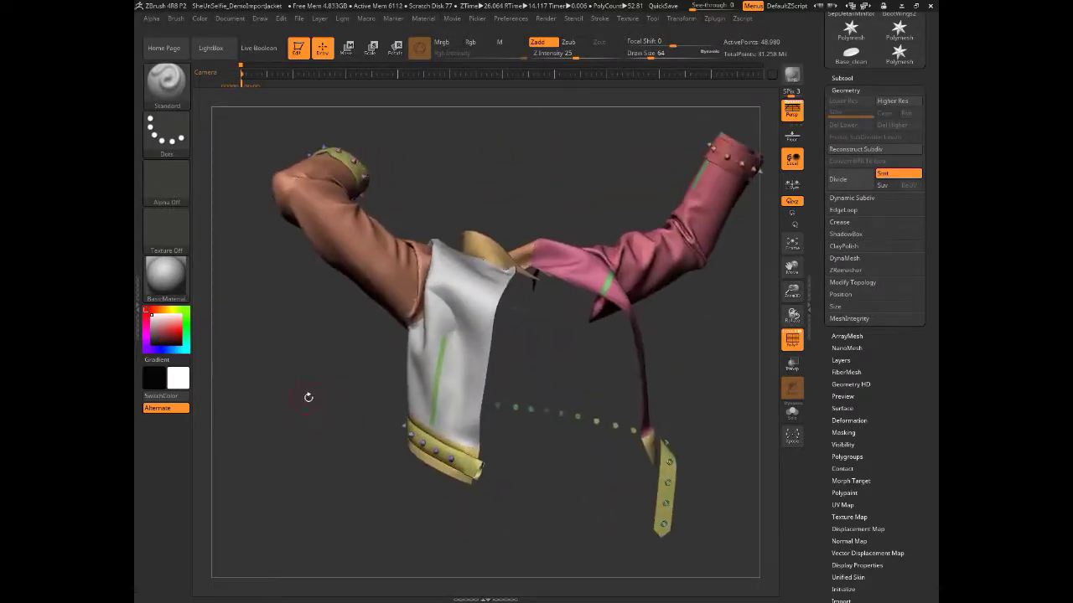
# Try subdividing the jacket once to check the seams between the coloured polygroups, and undo the subdivision
pyautogui.hotkey('ctrl', 'd')
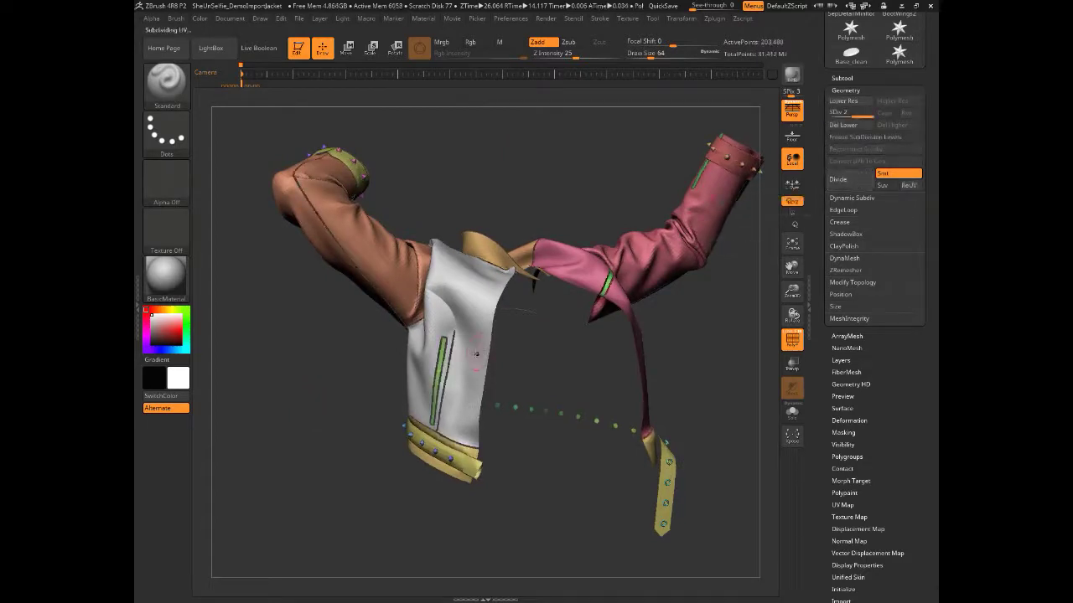
pyautogui.moveTo(364, 333); pyautogui.dragTo(307, 364)
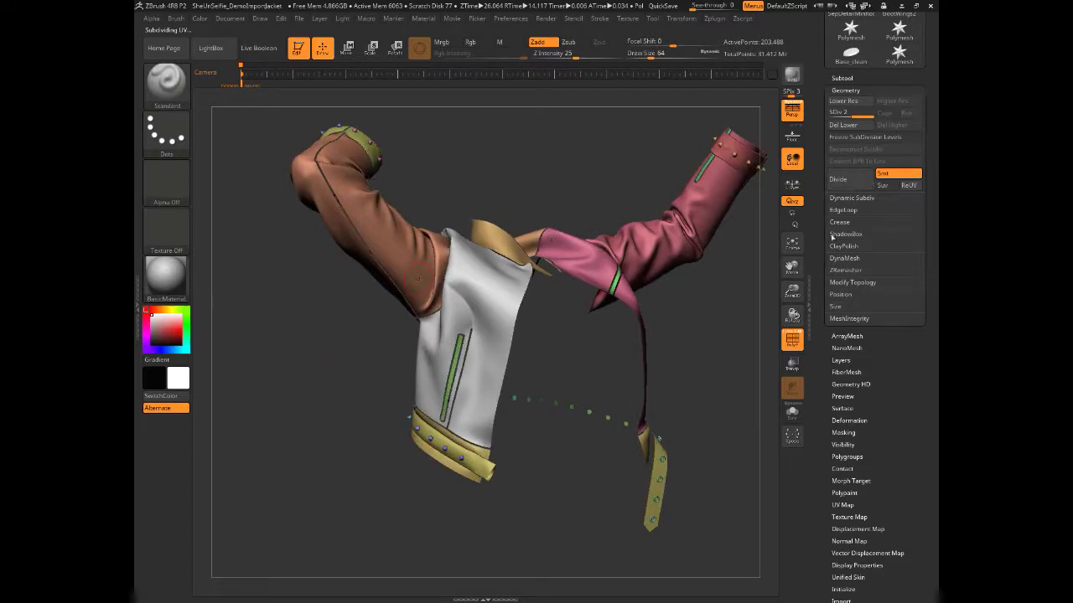
pyautogui.hotkey('shift', 'd')
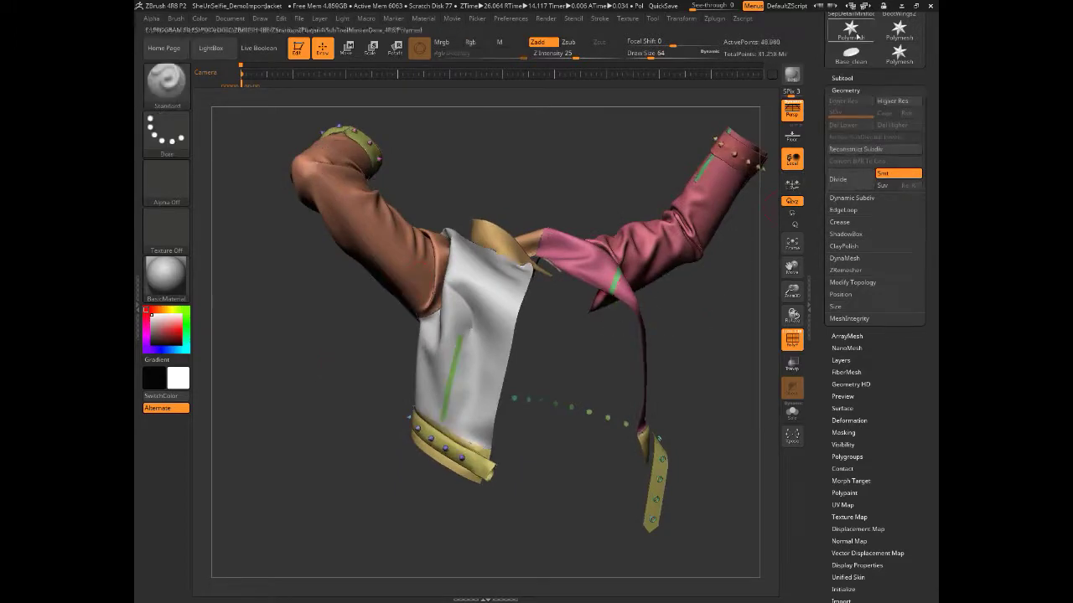
# Open the EdgeLoop options in the jacket's Geometry settings
pyautogui.click(841, 77)
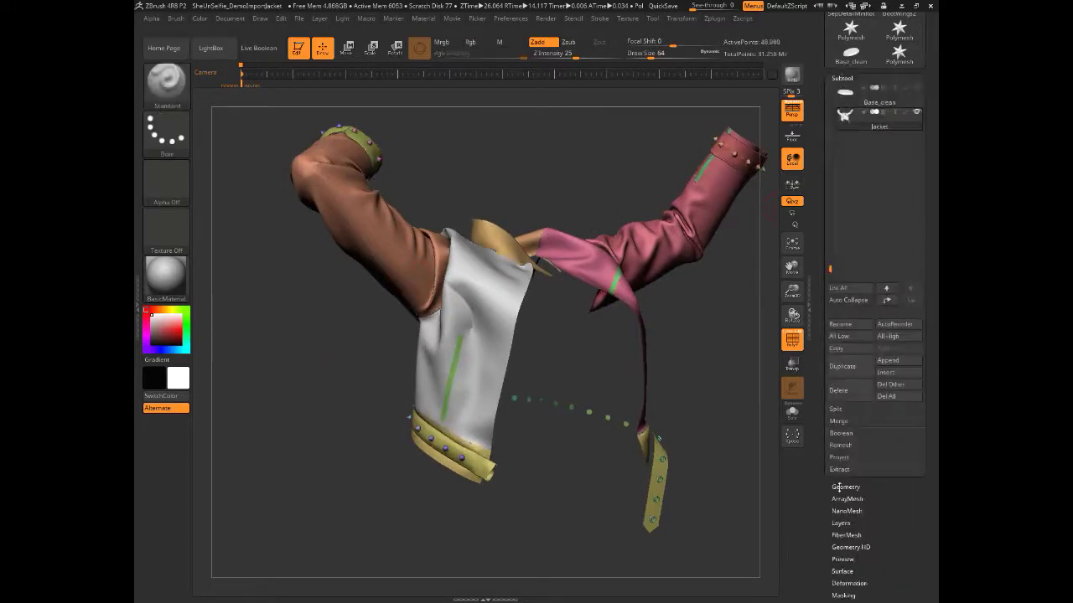
pyautogui.click(838, 487)
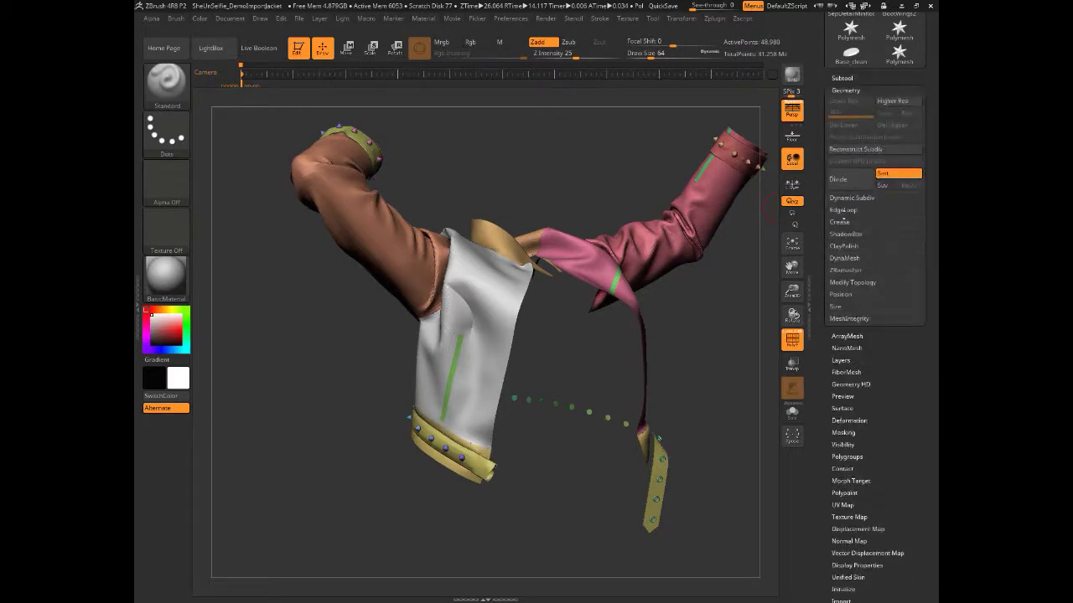
pyautogui.click(843, 210)
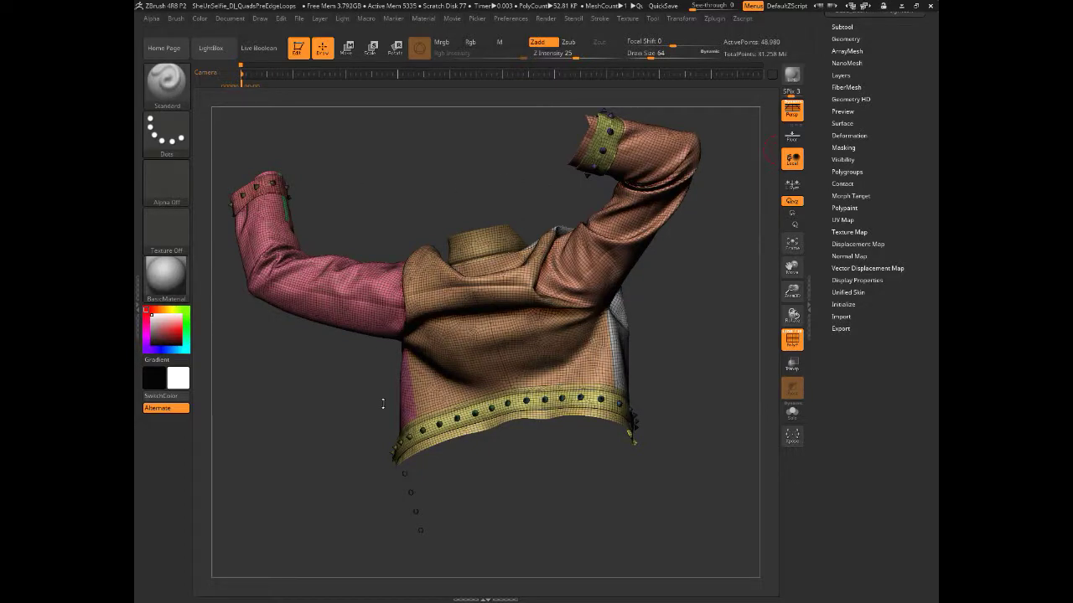
# Isolate the outer hem band on the jacket, mask all of it and unhide the remaining pieces
pyautogui.moveTo(358, 371); pyautogui.dragTo(345, 369)
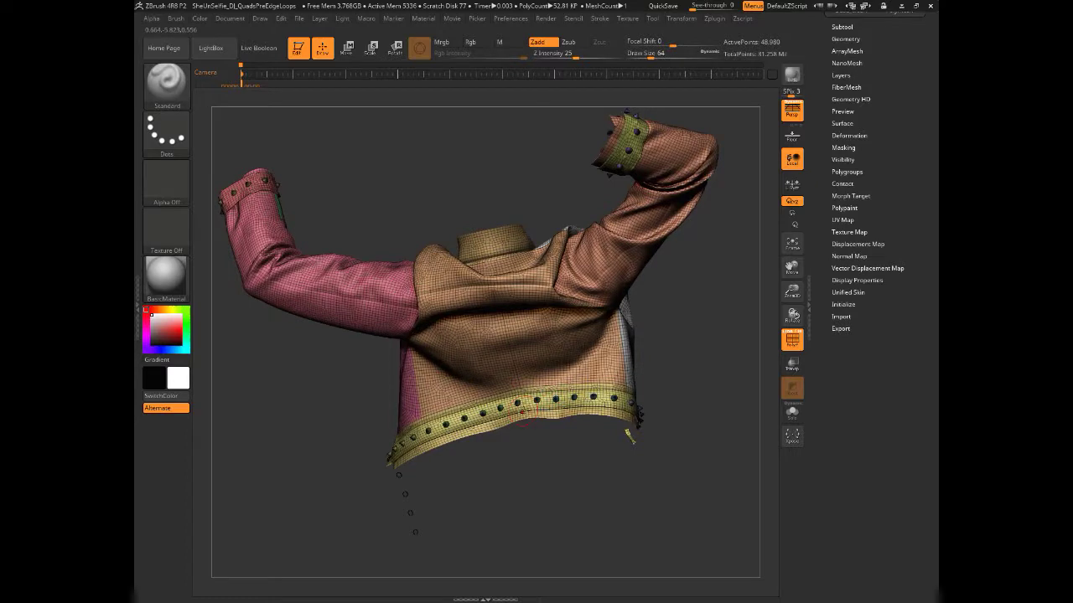
pyautogui.hotkey('ctrl', 'shift')
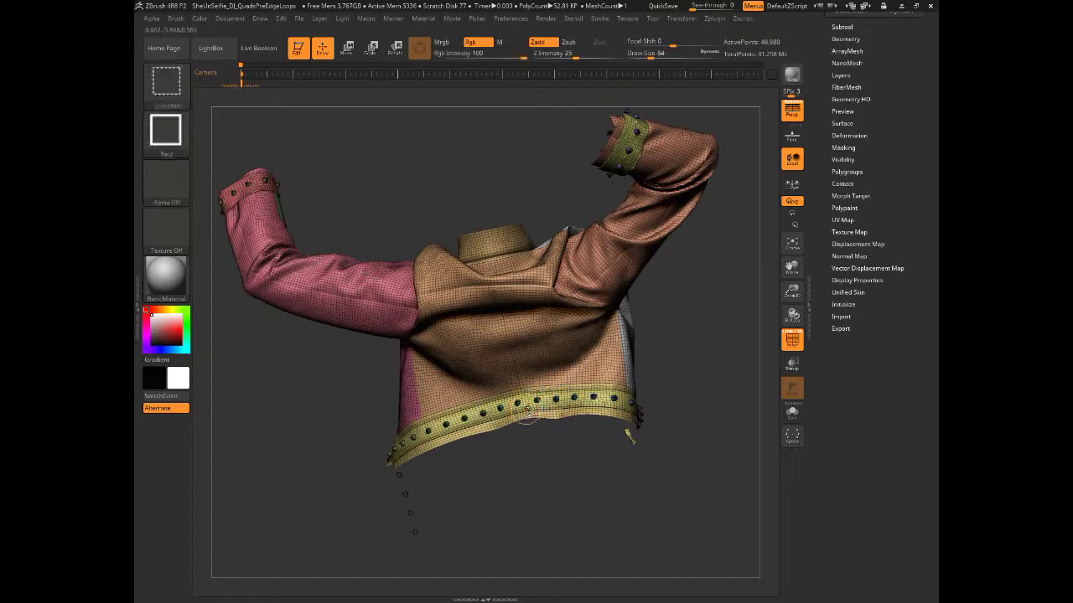
pyautogui.keyDown('ctrl'); pyautogui.keyDown('shift'); pyautogui.click(524, 413); pyautogui.keyUp('shift'); pyautogui.keyUp('ctrl')
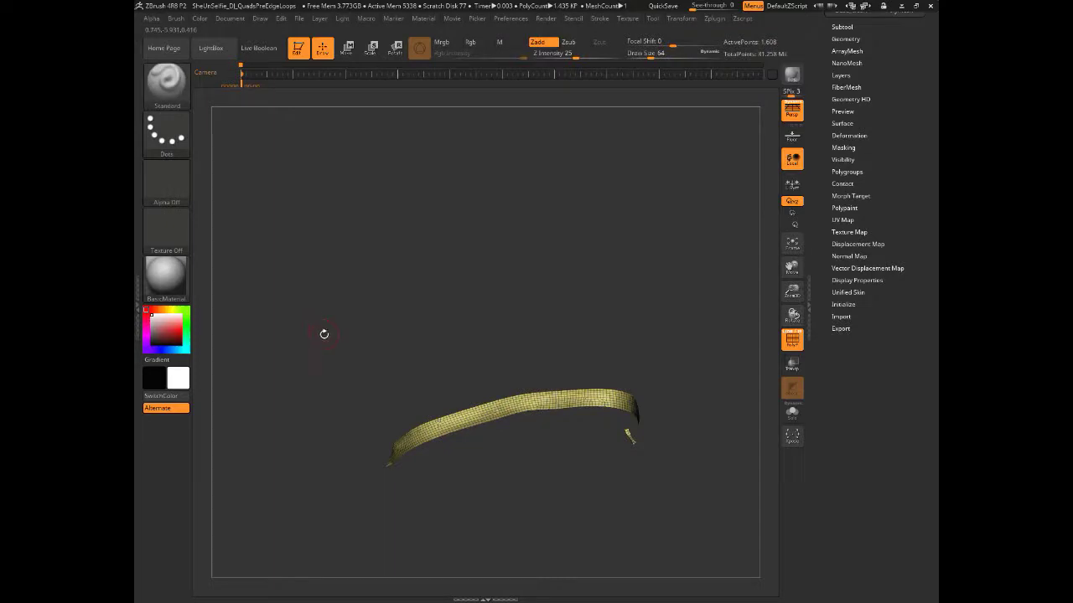
pyautogui.press('ctrl')
pyautogui.moveTo(276, 288)
pyautogui.keyDown('ctrl'); pyautogui.mouseDown()
pyautogui.moveTo(652, 466)
pyautogui.moveTo(704, 522)
pyautogui.moveTo(632, 515)
pyautogui.moveTo(675, 515)
pyautogui.mouseUp(); pyautogui.keyUp('ctrl')
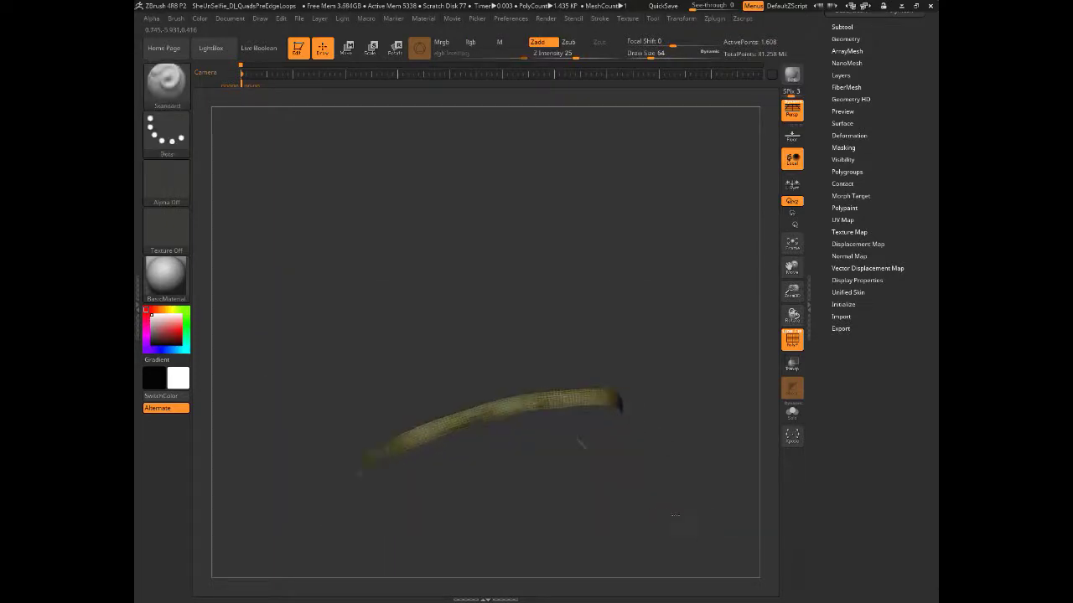
pyautogui.keyDown('ctrl'); pyautogui.keyDown('shift'); pyautogui.click(708, 449); pyautogui.keyUp('shift'); pyautogui.keyUp('ctrl')
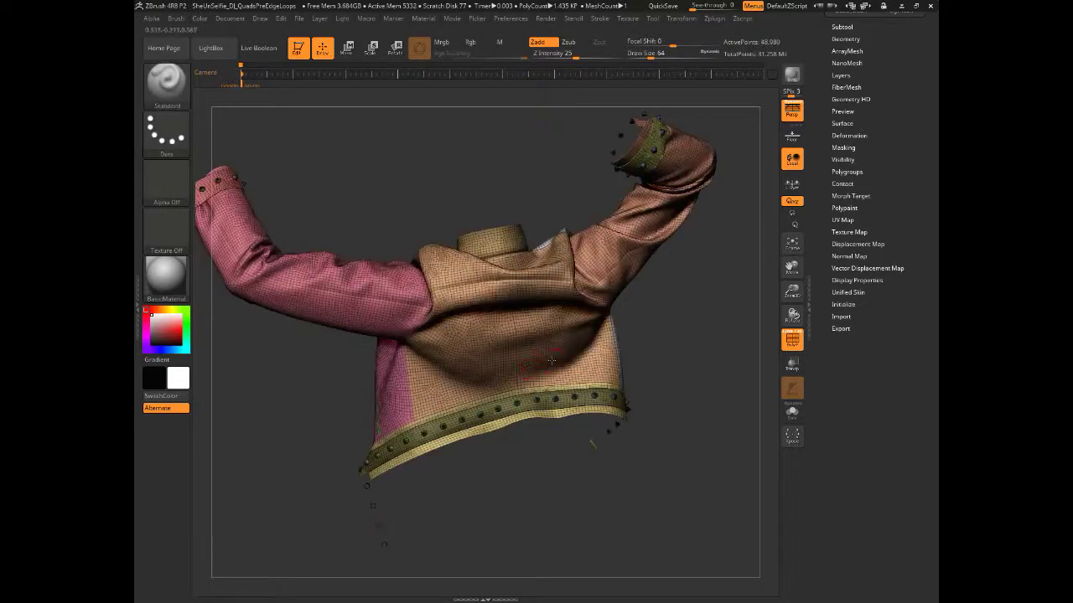
# Mask the inner hem band and the back panel, isolating each polygroup and unhiding the jacket after each mask
pyautogui.keyDown('ctrl'); pyautogui.keyDown('shift'); pyautogui.click(549, 417); pyautogui.keyUp('shift'); pyautogui.keyUp('ctrl')
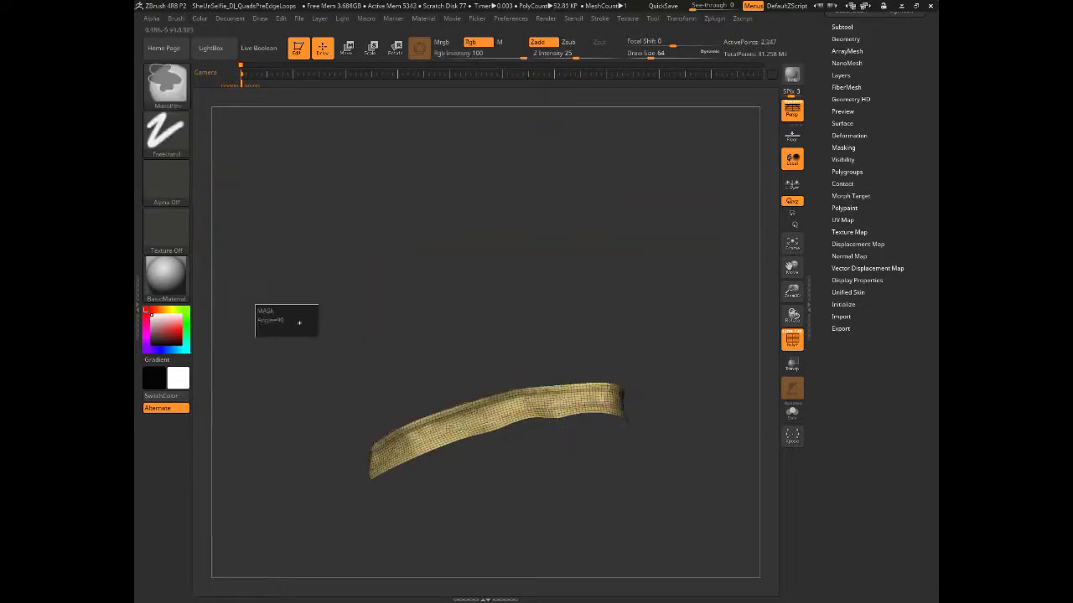
pyautogui.keyDown('ctrl'); pyautogui.keyDown('shift'); pyautogui.click(671, 519); pyautogui.keyUp('shift'); pyautogui.keyUp('ctrl')
pyautogui.keyDown('ctrl'); pyautogui.keyDown('shift'); pyautogui.click(483, 364); pyautogui.keyUp('shift'); pyautogui.keyUp('ctrl')
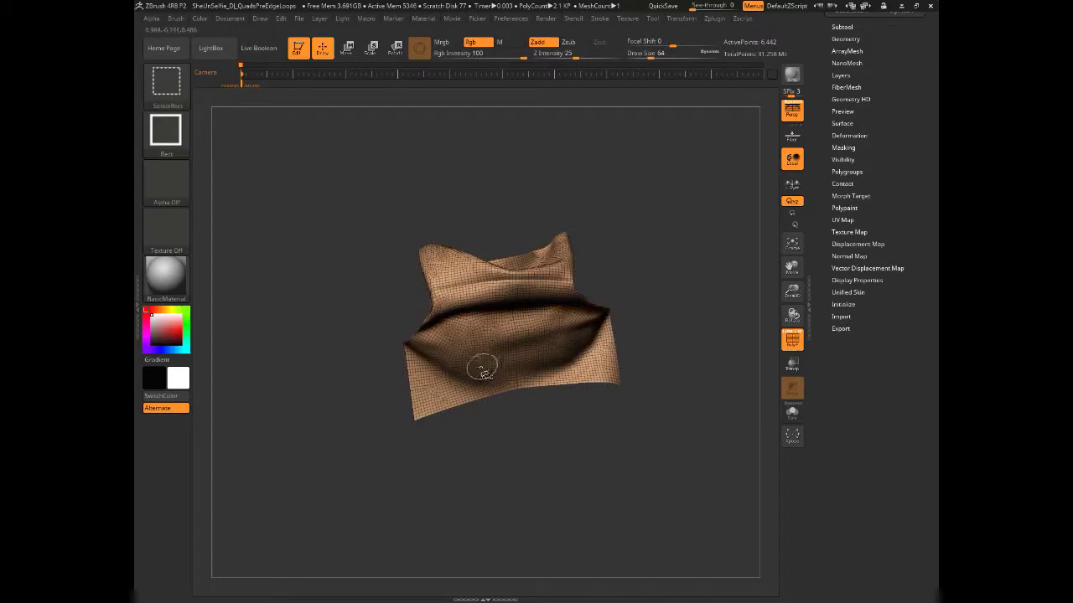
pyautogui.keyDown('ctrl'); pyautogui.moveTo(335, 203); pyautogui.dragTo(699, 466); pyautogui.keyUp('ctrl')
pyautogui.keyDown('ctrl'); pyautogui.keyDown('shift'); pyautogui.click(698, 397); pyautogui.keyUp('shift'); pyautogui.keyUp('ctrl')
# Mask the grey front panel and its narrow green strip, isolating each polygroup and unhiding the jacket after each mask
pyautogui.moveTo(699, 397); pyautogui.dragTo(621, 385)
pyautogui.keyDown('ctrl'); pyautogui.keyDown('shift'); pyautogui.click(621, 385); pyautogui.keyUp('shift'); pyautogui.keyUp('ctrl')
pyautogui.moveTo(441, 169)
pyautogui.keyDown('ctrl'); pyautogui.keyDown('shift'); pyautogui.mouseDown()
pyautogui.moveTo(669, 459)
pyautogui.moveTo(659, 423)
pyautogui.moveTo(620, 399)
pyautogui.mouseUp(); pyautogui.keyUp('shift'); pyautogui.keyUp('ctrl')
pyautogui.keyDown('ctrl'); pyautogui.keyDown('shift'); pyautogui.click(709, 434); pyautogui.keyUp('shift'); pyautogui.keyUp('ctrl')
pyautogui.keyDown('ctrl'); pyautogui.keyDown('shift'); pyautogui.click(612, 389); pyautogui.keyUp('shift'); pyautogui.keyUp('ctrl')
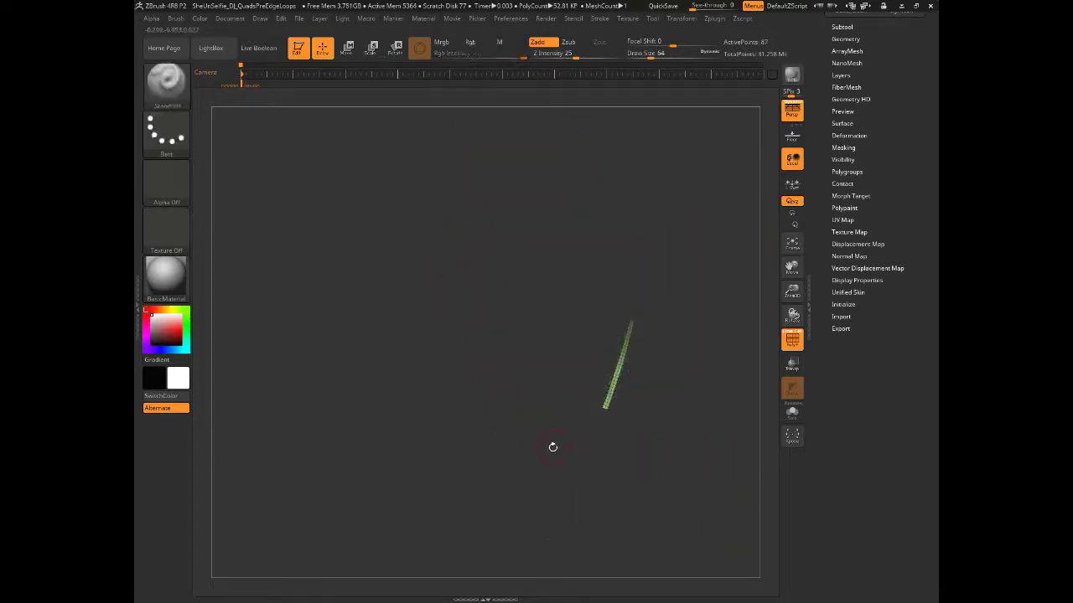
pyautogui.keyDown('alt'); pyautogui.moveTo(552, 448); pyautogui.dragTo(456, 428); pyautogui.keyUp('alt')
pyautogui.keyDown('ctrl'); pyautogui.moveTo(424, 225); pyautogui.dragTo(574, 461); pyautogui.keyUp('ctrl')
pyautogui.keyDown('ctrl'); pyautogui.keyDown('shift'); pyautogui.click(369, 383); pyautogui.keyUp('shift'); pyautogui.keyUp('ctrl')
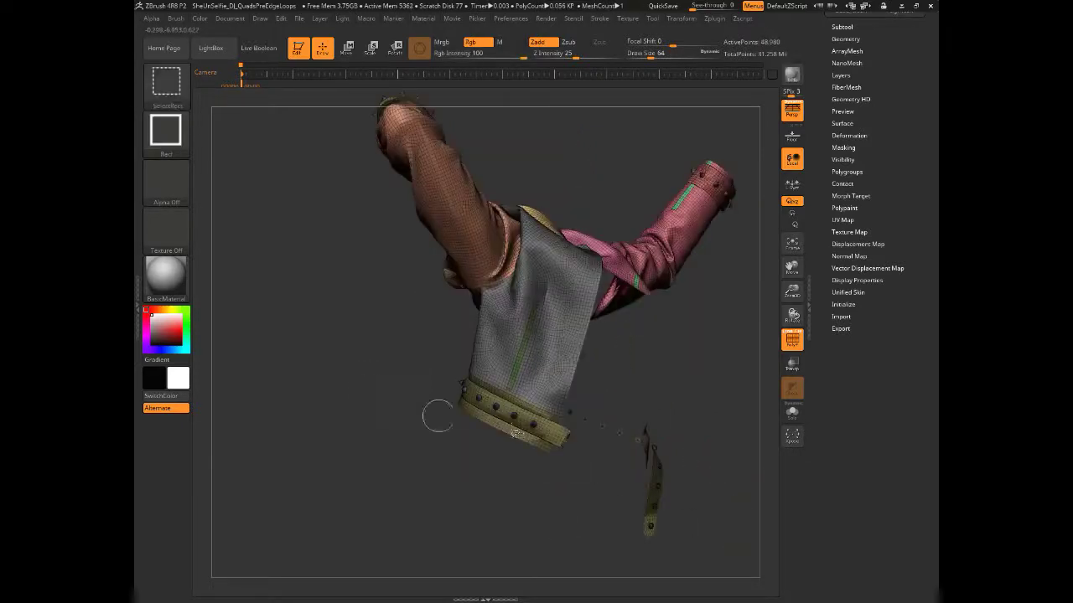
# Isolate the pink front panel, mask all of it and unhide the rest of the jacket
pyautogui.moveTo(679, 391); pyautogui.dragTo(605, 369)
pyautogui.keyDown('ctrl'); pyautogui.keyDown('shift'); pyautogui.click(605, 371); pyautogui.keyUp('shift'); pyautogui.keyUp('ctrl')
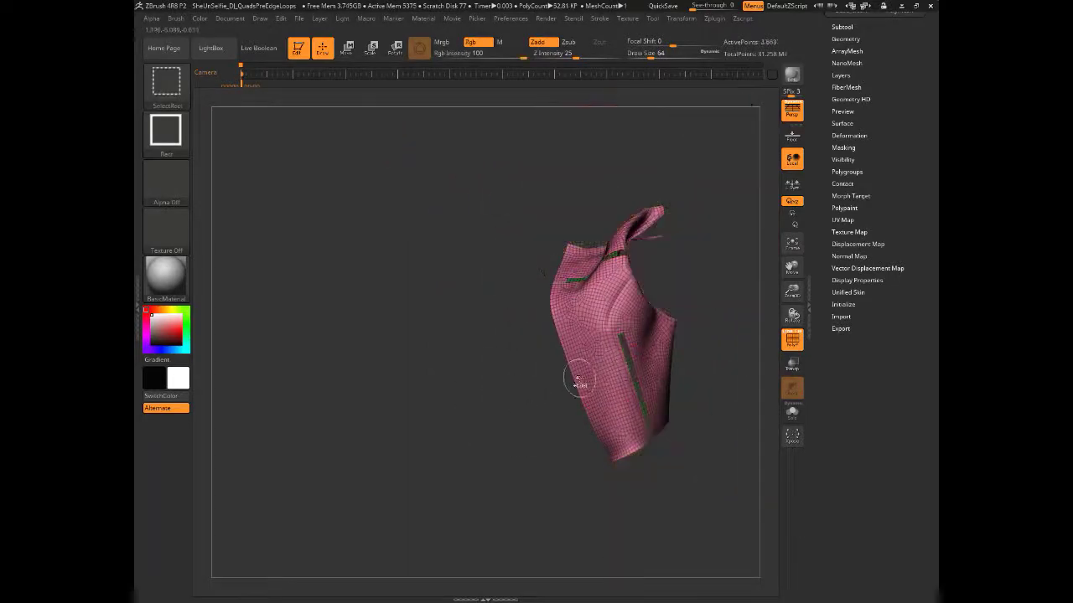
pyautogui.keyDown('ctrl'); pyautogui.moveTo(472, 156); pyautogui.dragTo(746, 521); pyautogui.keyUp('ctrl')
pyautogui.keyDown('ctrl'); pyautogui.keyDown('shift'); pyautogui.click(737, 511); pyautogui.keyUp('shift'); pyautogui.keyUp('ctrl')
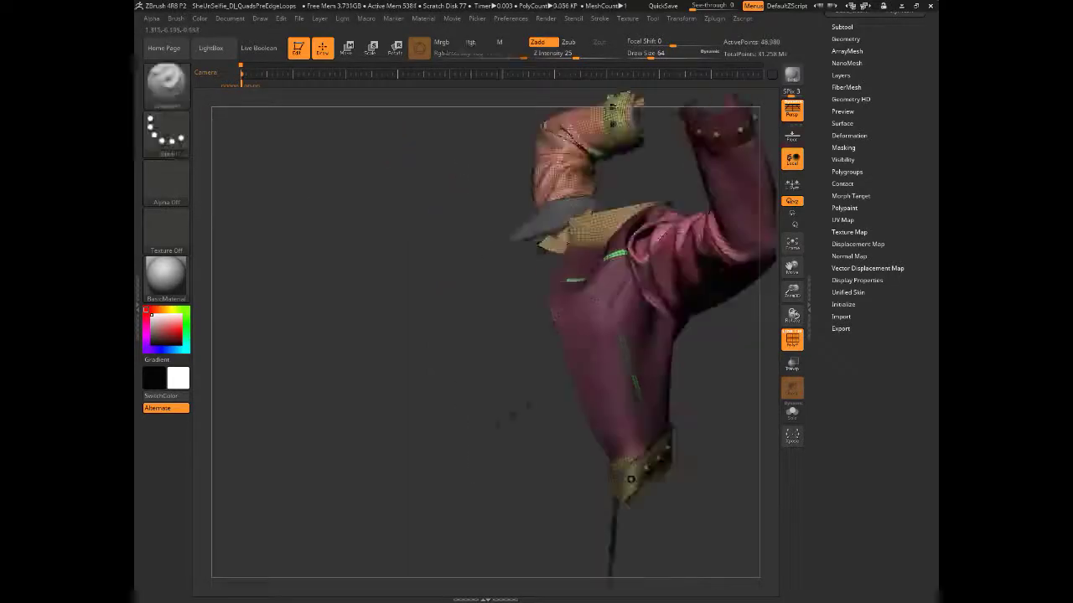
# Isolate the orange sleeve, mask all of it and unhide the rest of the jacket
pyautogui.moveTo(528, 310); pyautogui.dragTo(486, 235)
pyautogui.keyDown('ctrl'); pyautogui.click(479, 220); pyautogui.keyUp('ctrl')
pyautogui.moveTo(378, 280)
pyautogui.mouseDown()
pyautogui.moveTo(312, 246)
pyautogui.moveTo(442, 259)
pyautogui.mouseUp()
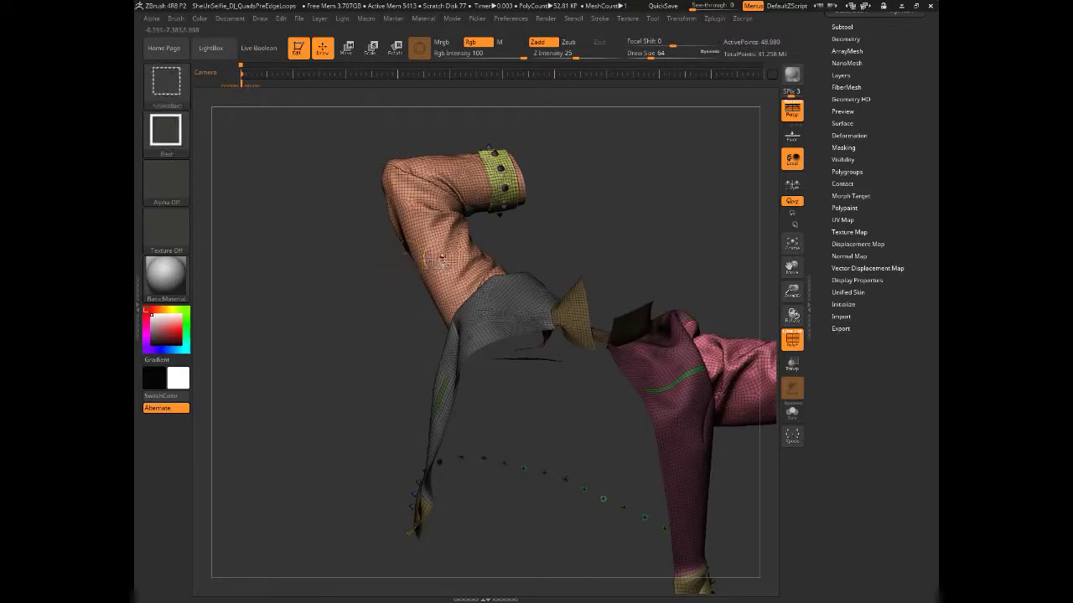
pyautogui.keyDown('ctrl'); pyautogui.keyDown('shift'); pyautogui.click(432, 264); pyautogui.keyUp('shift'); pyautogui.keyUp('ctrl')
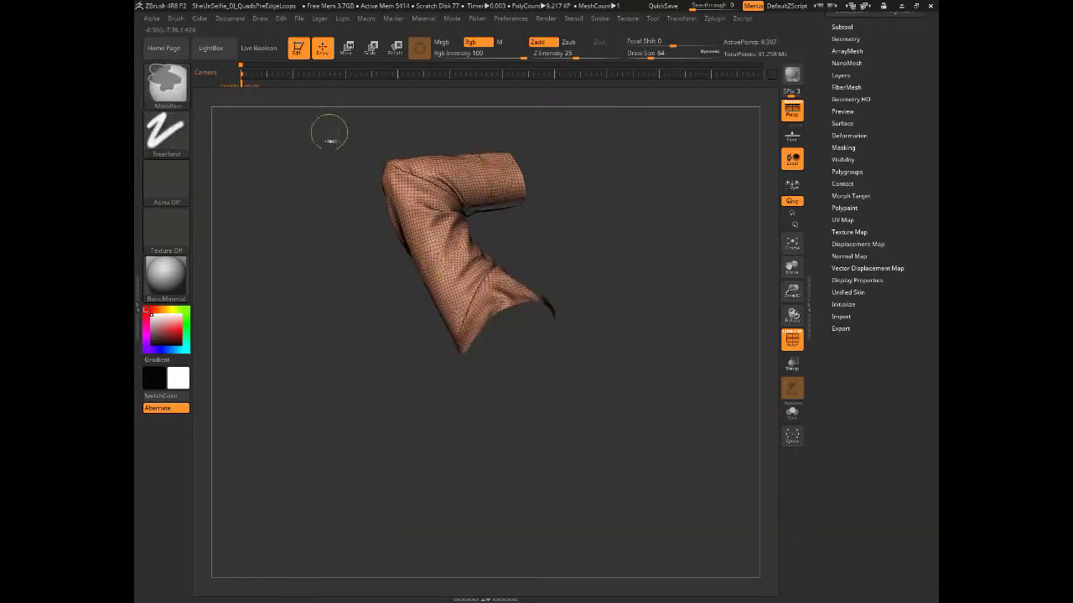
pyautogui.hotkey('ctrl', 'shift')
pyautogui.keyDown('ctrl'); pyautogui.moveTo(328, 123); pyautogui.dragTo(617, 383); pyautogui.keyUp('ctrl')
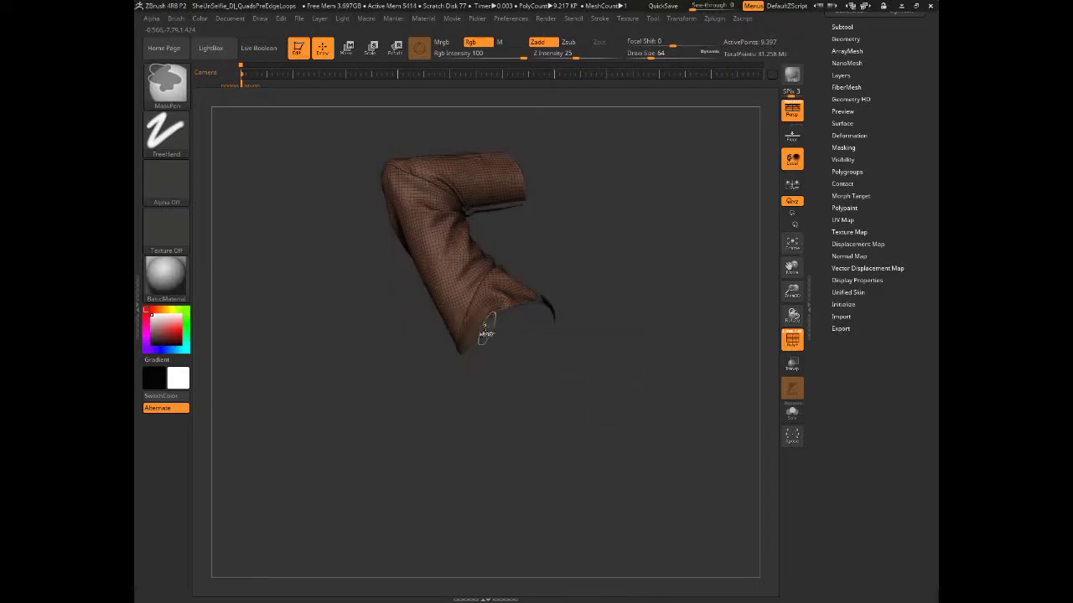
pyautogui.hotkey('ctrl', 'shift')
pyautogui.keyDown('ctrl'); pyautogui.keyDown('shift'); pyautogui.click(356, 282); pyautogui.keyUp('shift'); pyautogui.keyUp('ctrl')
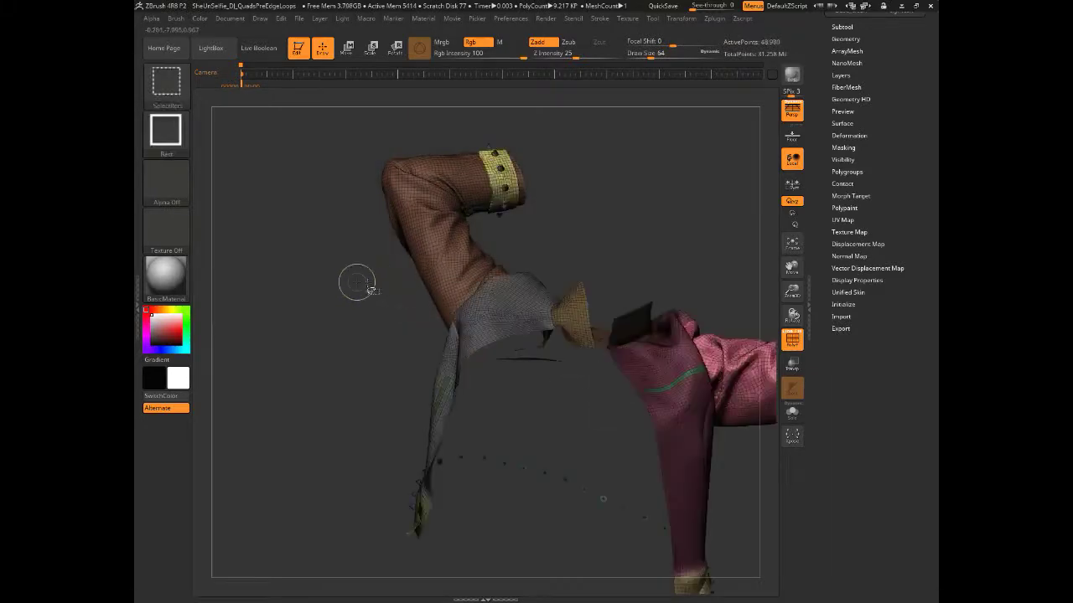
# Isolate the yellow cuff on the orange sleeve, mask it completely and unhide the rest of the jacket
pyautogui.keyDown('ctrl'); pyautogui.keyDown('shift'); pyautogui.click(478, 175); pyautogui.keyUp('shift'); pyautogui.keyUp('ctrl')
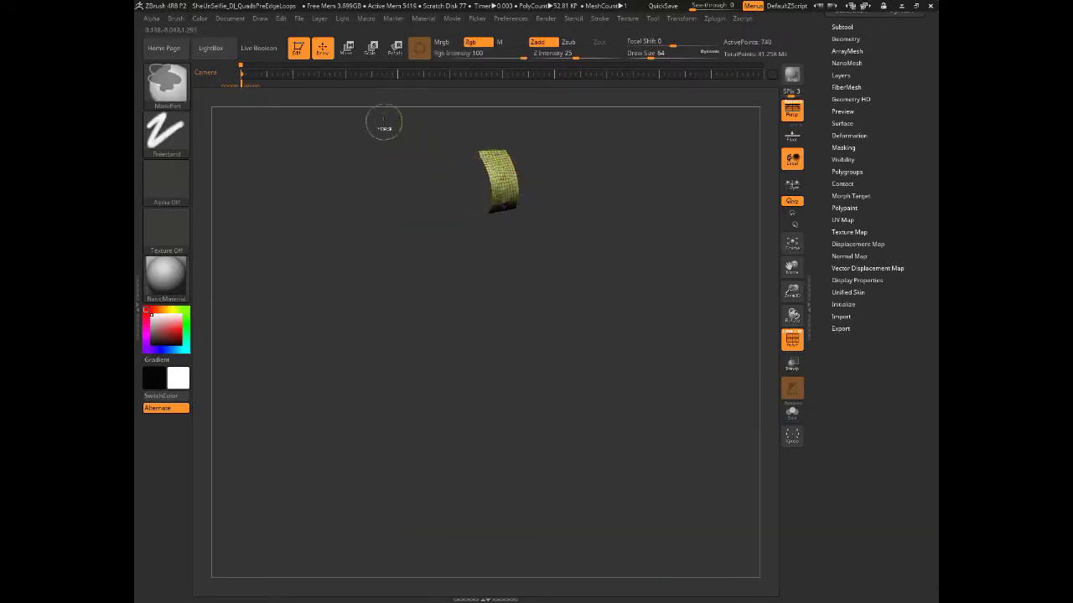
pyautogui.keyDown('ctrl'); pyautogui.moveTo(383, 124); pyautogui.dragTo(621, 313); pyautogui.keyUp('ctrl')
pyautogui.keyDown('ctrl'); pyautogui.keyDown('shift'); pyautogui.click(315, 239); pyautogui.keyUp('shift'); pyautogui.keyUp('ctrl')
# Mask the fabric pieces still unmasked, including the collar, isolating polygroups as needed and unhiding the whole jacket so only the studs stay unmasked
pyautogui.keyDown('alt'); pyautogui.moveTo(713, 261); pyautogui.dragTo(480, 235); pyautogui.keyUp('alt')
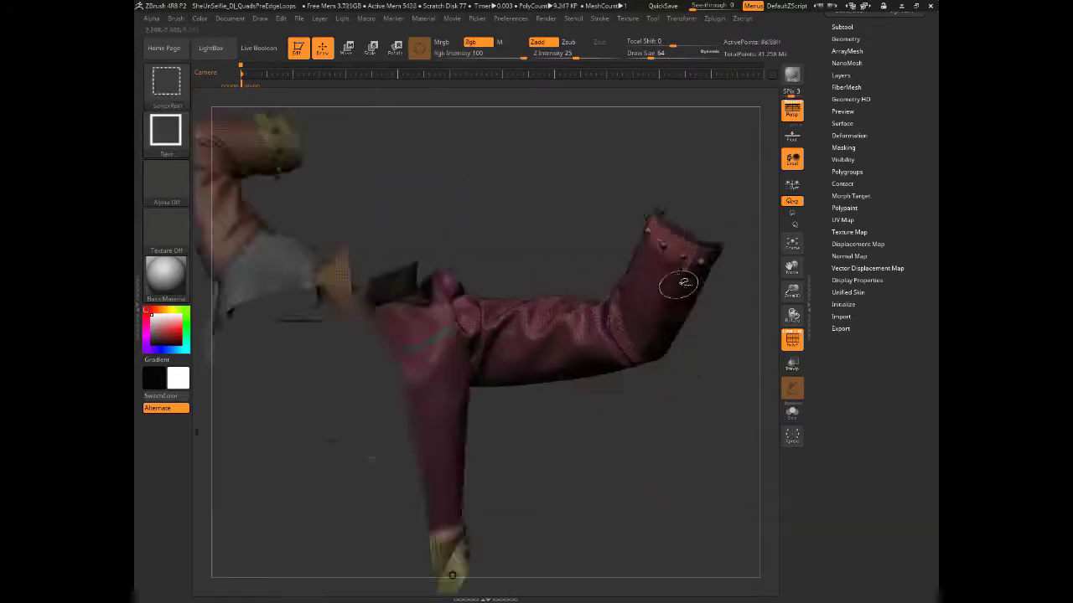
pyautogui.keyDown('ctrl'); pyautogui.keyDown('shift'); pyautogui.click(678, 285); pyautogui.keyUp('shift'); pyautogui.keyUp('ctrl')
pyautogui.keyDown('ctrl'); pyautogui.keyDown('shift'); pyautogui.click(737, 327); pyautogui.keyUp('shift'); pyautogui.keyUp('ctrl')
pyautogui.moveTo(746, 328); pyautogui.dragTo(587, 328)
pyautogui.keyDown('ctrl'); pyautogui.keyDown('shift'); pyautogui.click(483, 489); pyautogui.keyUp('shift'); pyautogui.keyUp('ctrl')
pyautogui.keyDown('ctrl'); pyautogui.keyDown('shift'); pyautogui.click(332, 273); pyautogui.keyUp('shift'); pyautogui.keyUp('ctrl')
pyautogui.moveTo(332, 273); pyautogui.dragTo(586, 419)
pyautogui.keyDown('ctrl'); pyautogui.keyDown('shift'); pyautogui.click(444, 297); pyautogui.keyUp('shift'); pyautogui.keyUp('ctrl')
pyautogui.keyDown('ctrl'); pyautogui.keyDown('shift'); pyautogui.click(514, 311); pyautogui.keyUp('shift'); pyautogui.keyUp('ctrl')
pyautogui.keyDown('ctrl'); pyautogui.keyDown('shift'); pyautogui.click(619, 461); pyautogui.keyUp('shift'); pyautogui.keyUp('ctrl')
pyautogui.moveTo(637, 503)
pyautogui.keyDown('alt'); pyautogui.mouseDown()
pyautogui.moveTo(620, 461)
pyautogui.moveTo(692, 336)
pyautogui.mouseUp(); pyautogui.keyUp('alt')
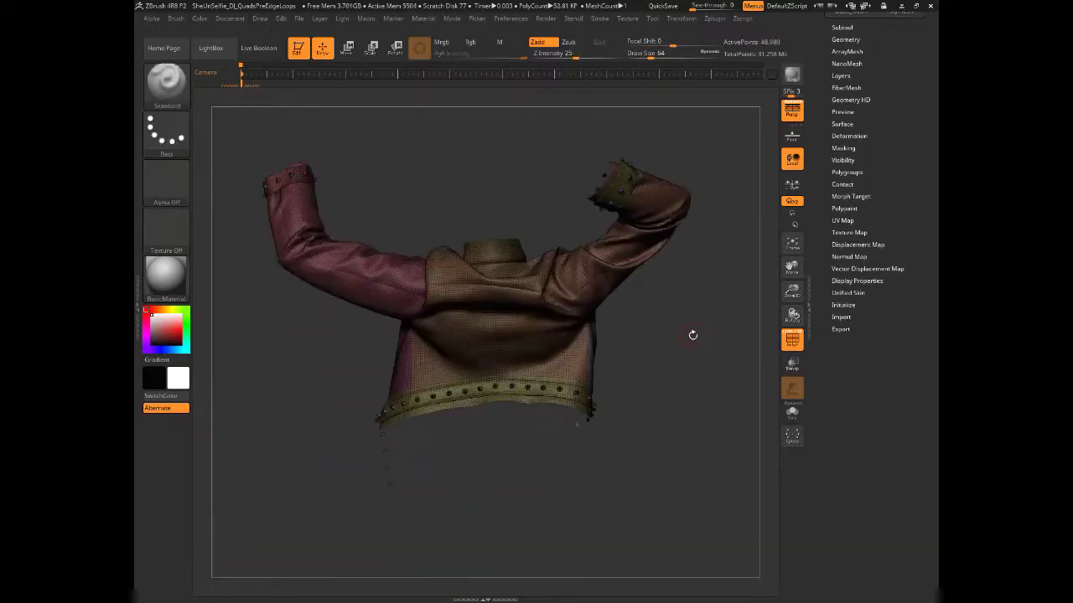
# Combine all masked fabric pieces of the jacket into one polygroup with Group Masked and invert the mask onto the studs
pyautogui.moveTo(289, 382)
pyautogui.mouseDown()
pyautogui.moveTo(310, 372)
pyautogui.moveTo(302, 376)
pyautogui.mouseUp()
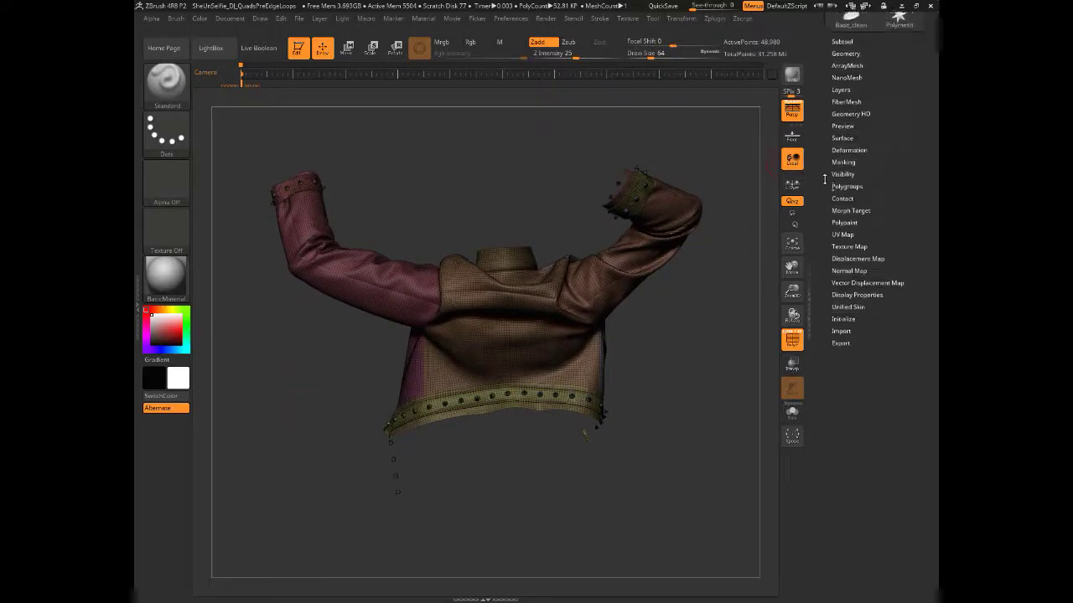
pyautogui.scroll(2, 823, 186)
pyautogui.scroll(3, 823, 180)
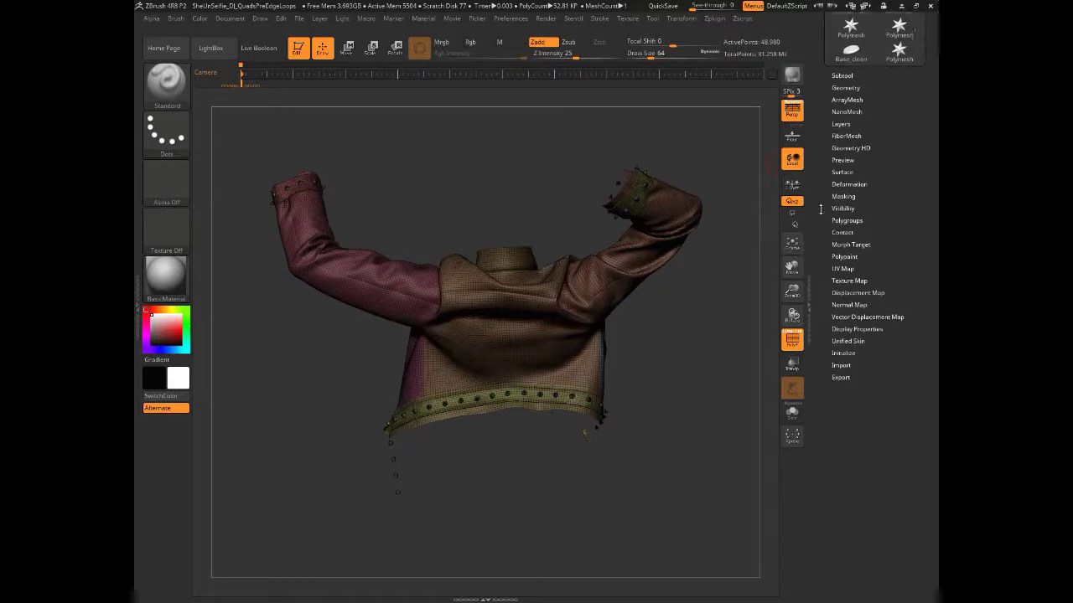
pyautogui.click(843, 225)
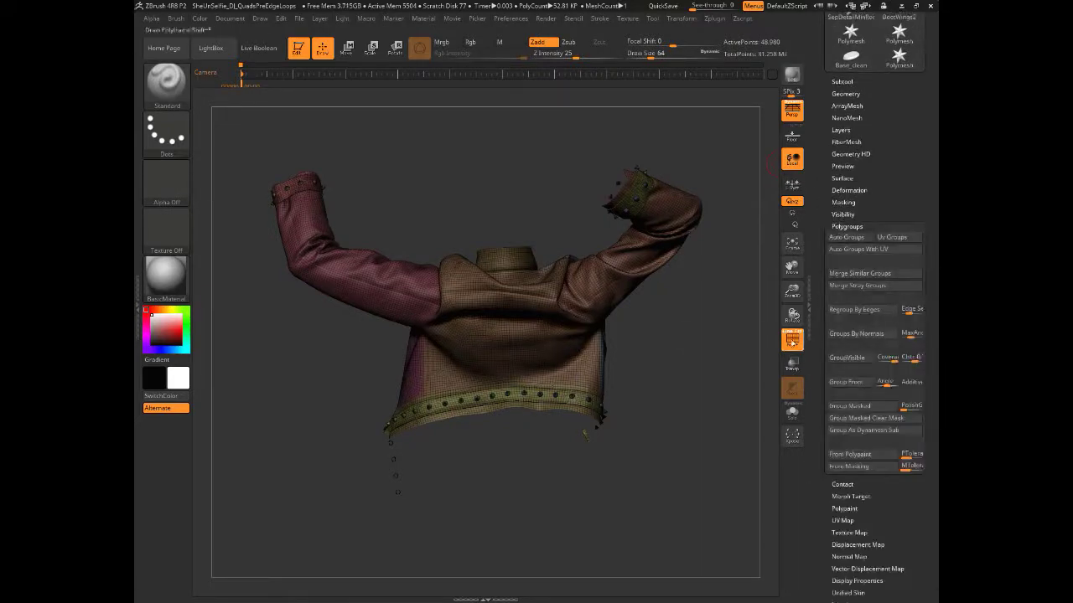
pyautogui.click(791, 336)
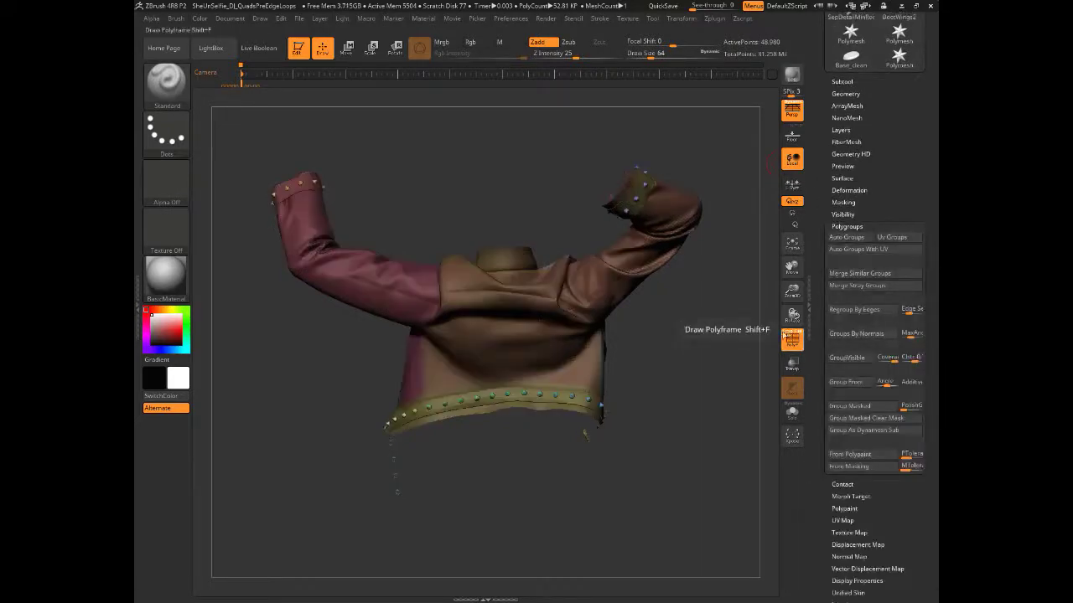
pyautogui.click(852, 406)
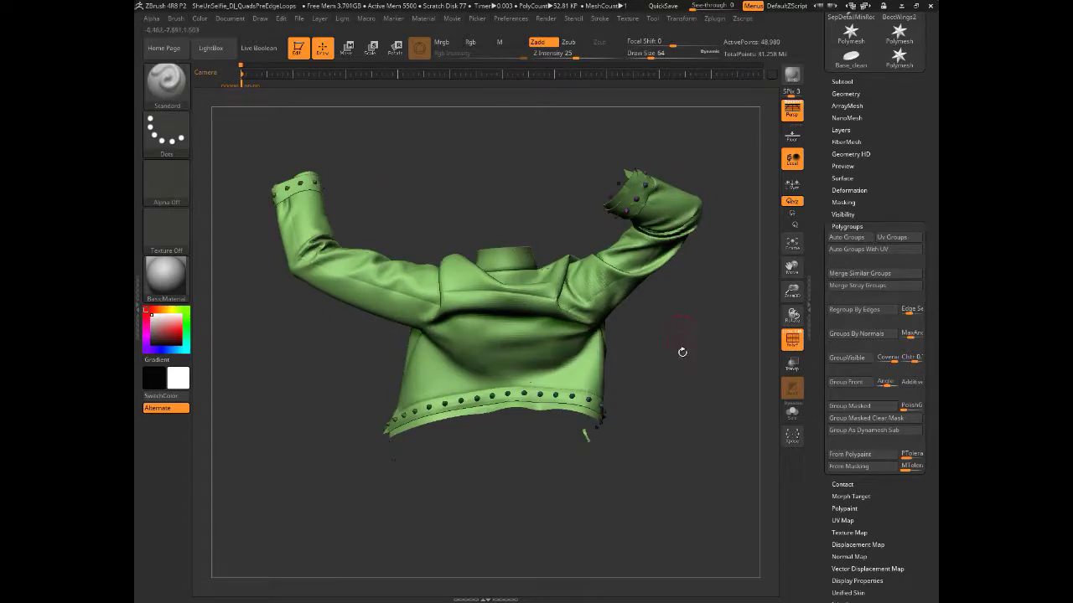
pyautogui.moveTo(700, 354); pyautogui.dragTo(662, 356)
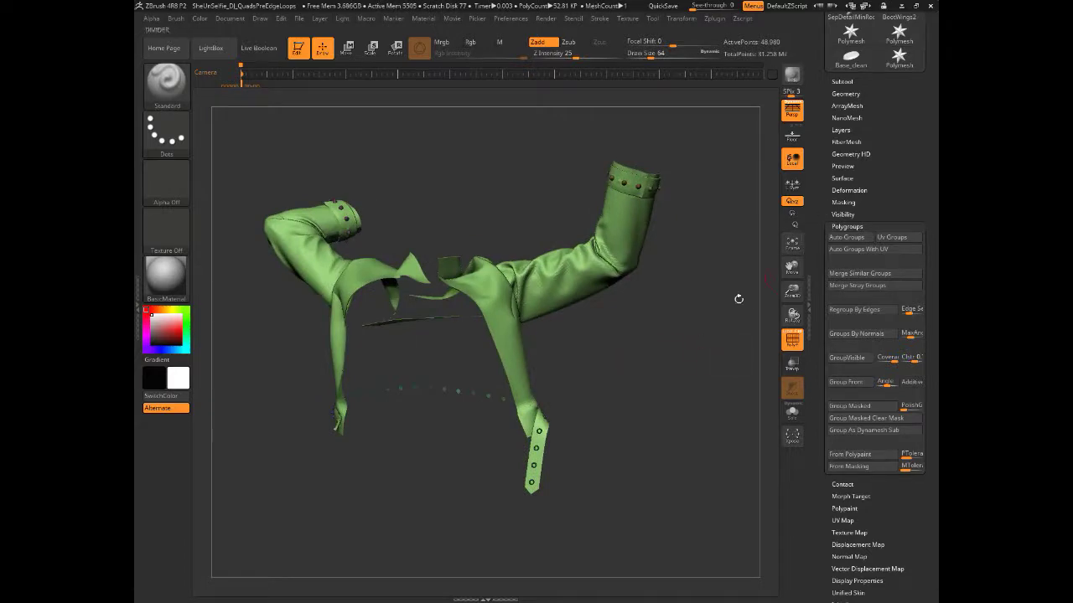
pyautogui.moveTo(738, 299); pyautogui.dragTo(348, 299)
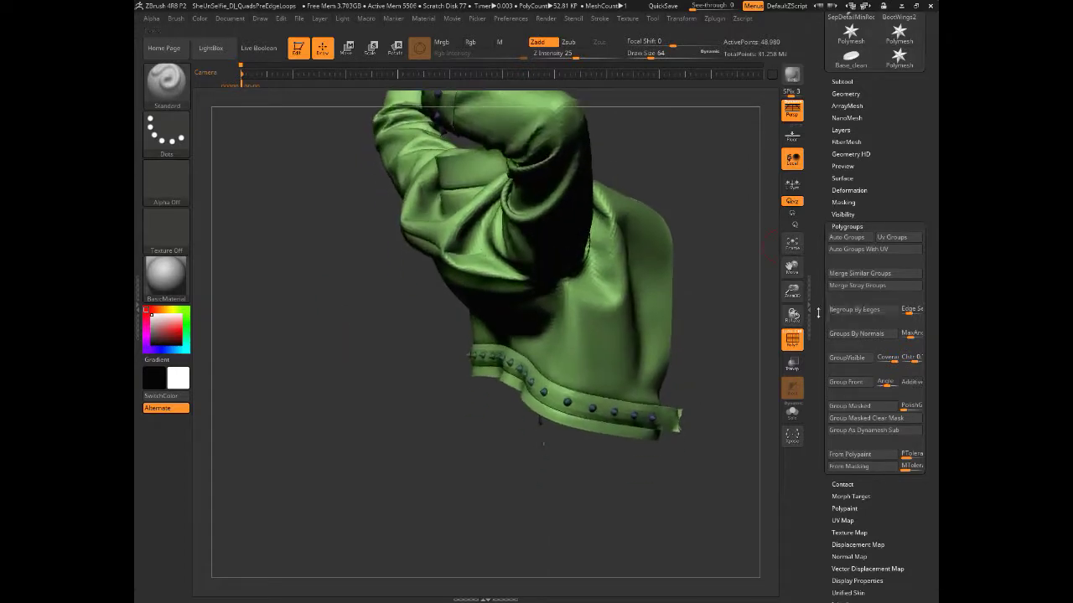
# Group the masked studs into one polygroup of their own, return the mask to the fabric and display the polygroup colours
pyautogui.click(792, 339)
pyautogui.moveTo(520, 453); pyautogui.dragTo(476, 459)
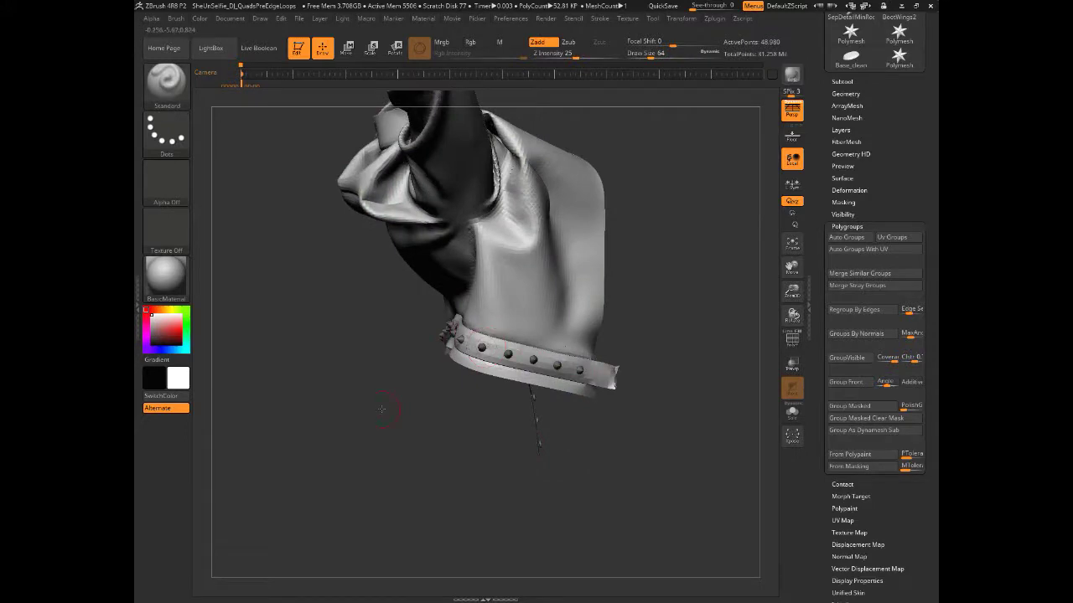
pyautogui.moveTo(381, 409); pyautogui.dragTo(314, 463)
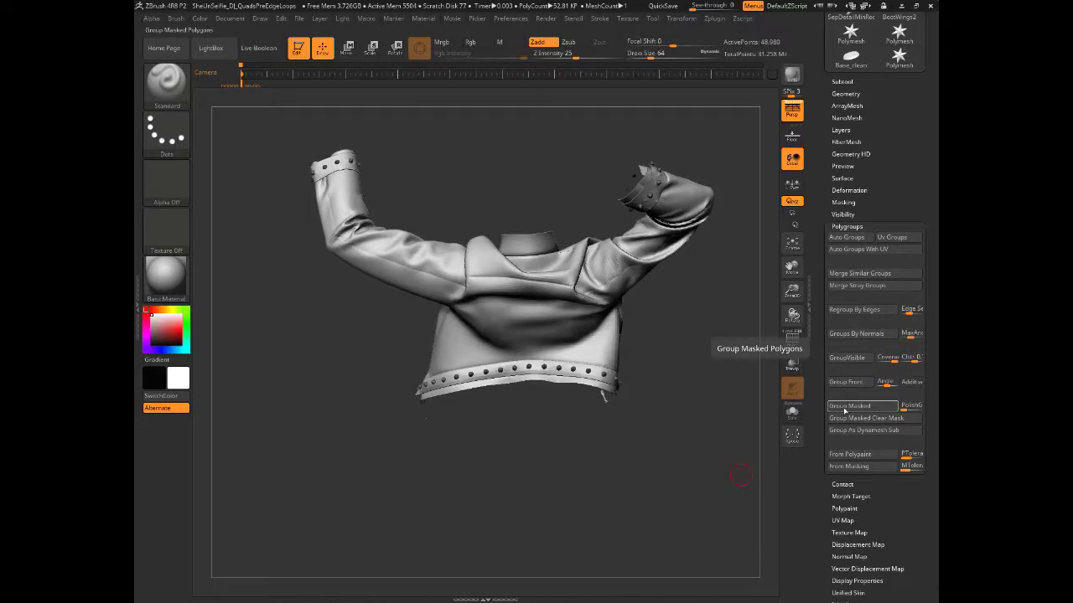
pyautogui.click(845, 410)
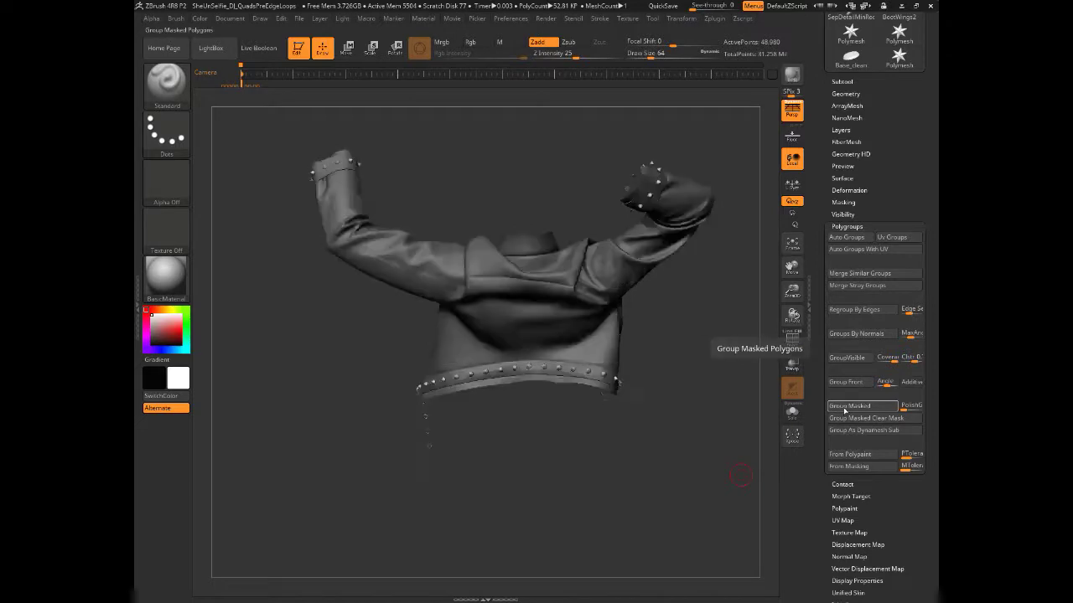
pyautogui.click(792, 339)
pyautogui.moveTo(752, 475); pyautogui.dragTo(365, 359)
pyautogui.moveTo(365, 404); pyautogui.dragTo(366, 363)
pyautogui.moveTo(419, 415); pyautogui.dragTo(502, 425)
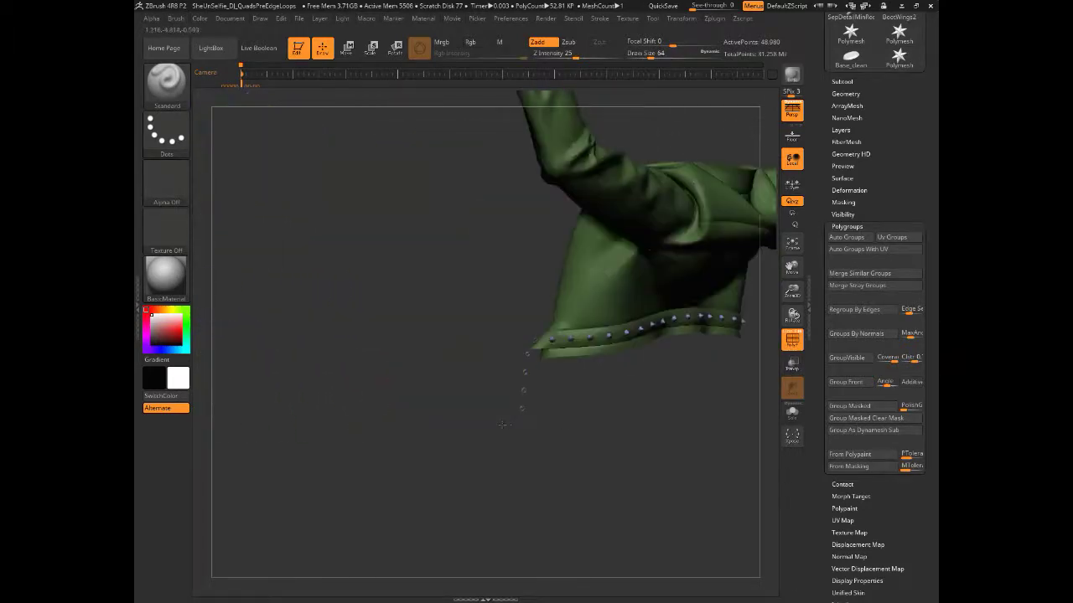
pyautogui.moveTo(642, 477); pyautogui.dragTo(712, 469)
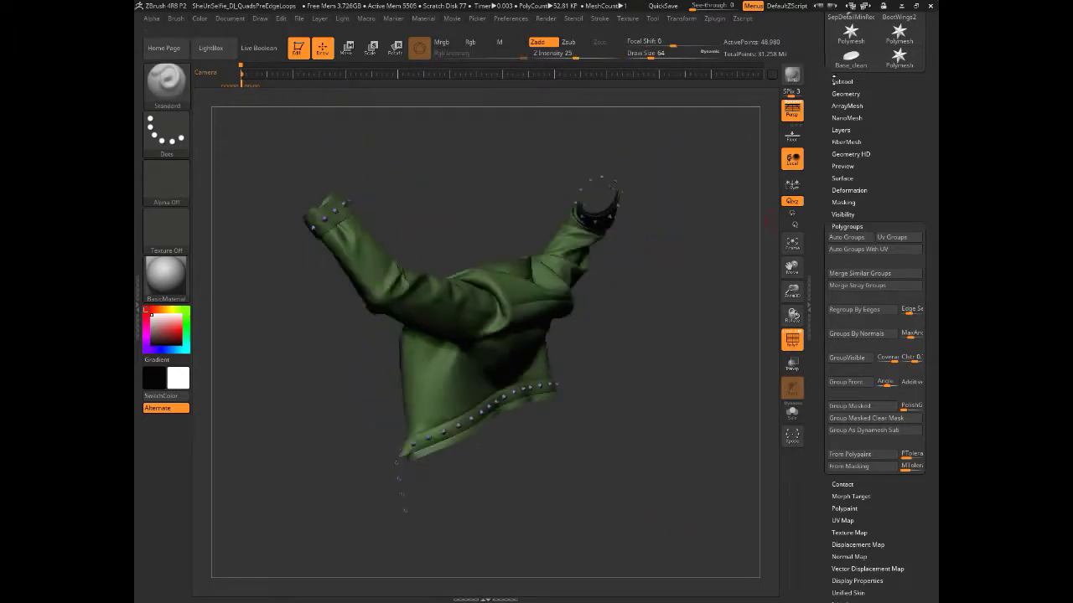
# Split the jacket subtool by polygroup with Groups Split, accepting that the operation cannot be undone
pyautogui.click(841, 82)
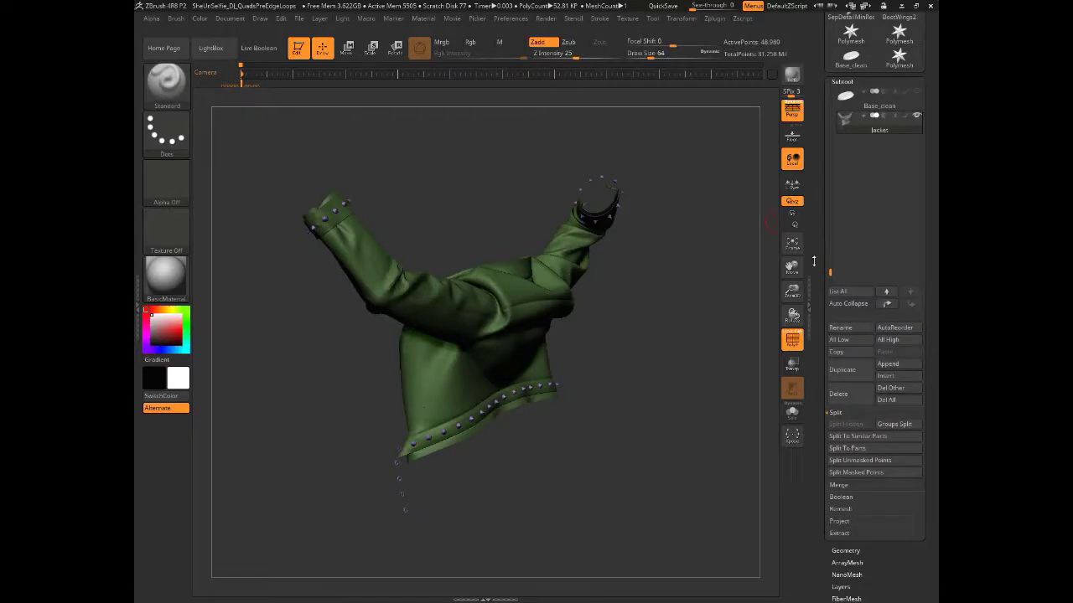
pyautogui.moveTo(822, 399); pyautogui.dragTo(824, 333)
pyautogui.click(882, 334)
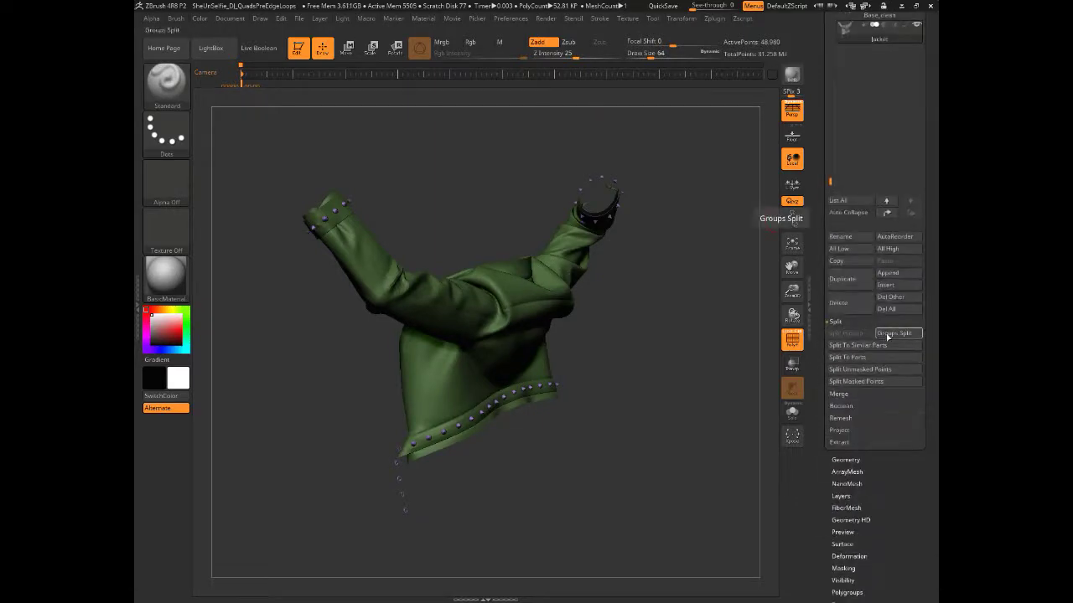
pyautogui.click(890, 335)
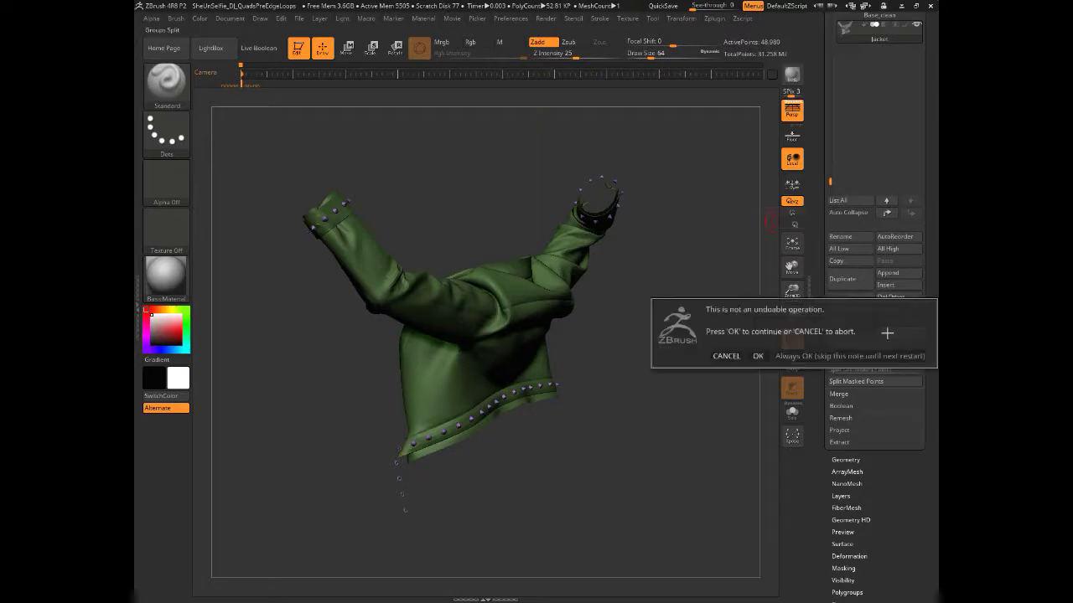
pyautogui.click(758, 355)
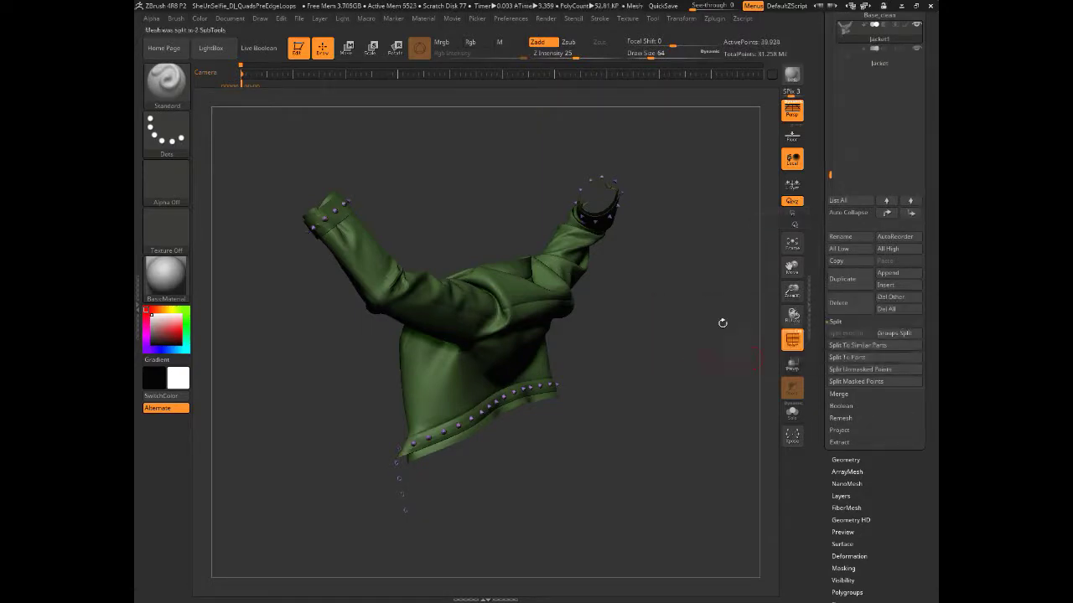
# Select the split-off studs subtool with the fabric subtool hidden, and rename it Studs
pyautogui.moveTo(823, 175); pyautogui.dragTo(826, 299)
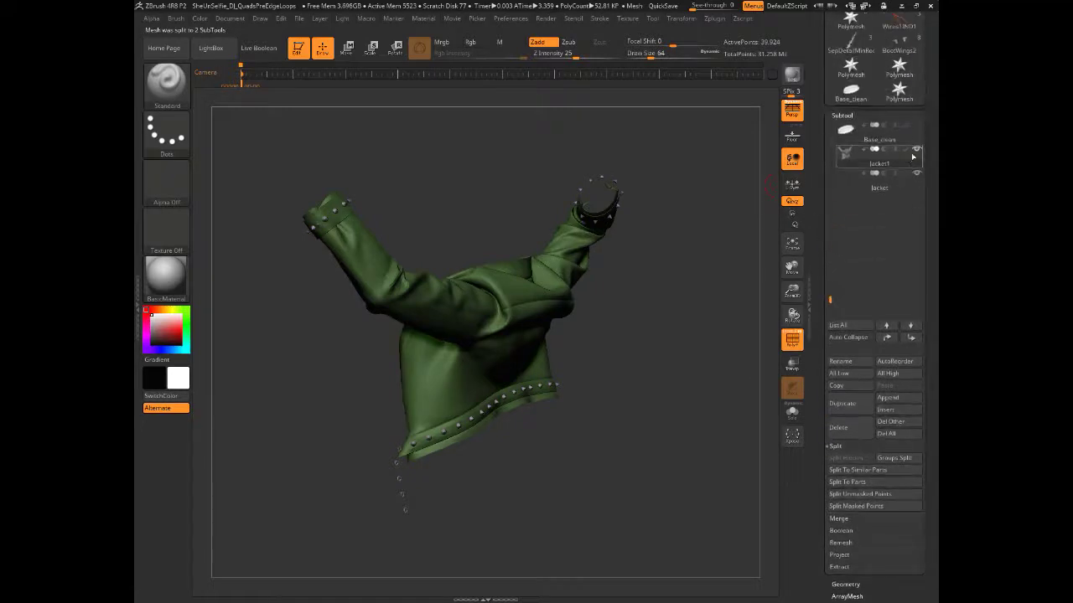
pyautogui.click(906, 187)
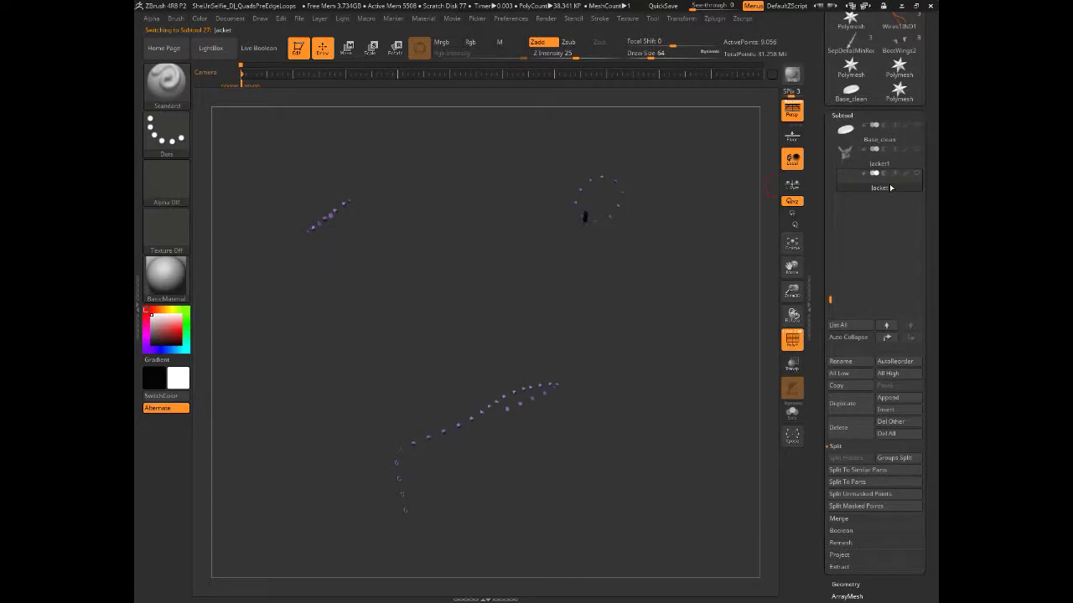
pyautogui.moveTo(892, 186)
pyautogui.click(841, 367)
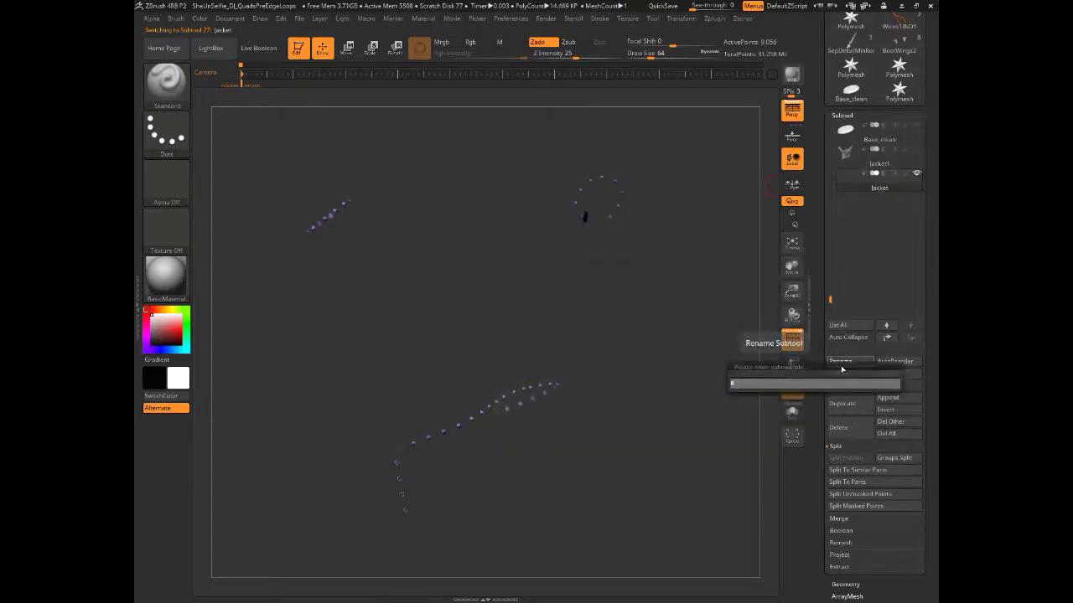
pyautogui.write('Studs')
pyautogui.press('Return')
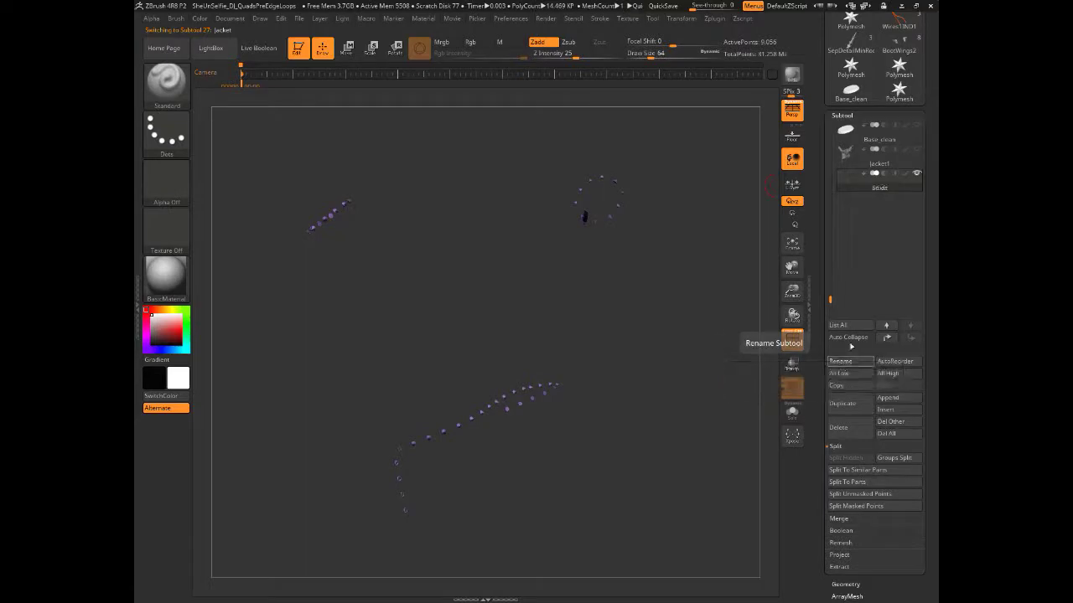
# Show the Jacket1 subtool, make it active and hide the Studs subtool
pyautogui.moveTo(910, 153)
pyautogui.click(915, 154)
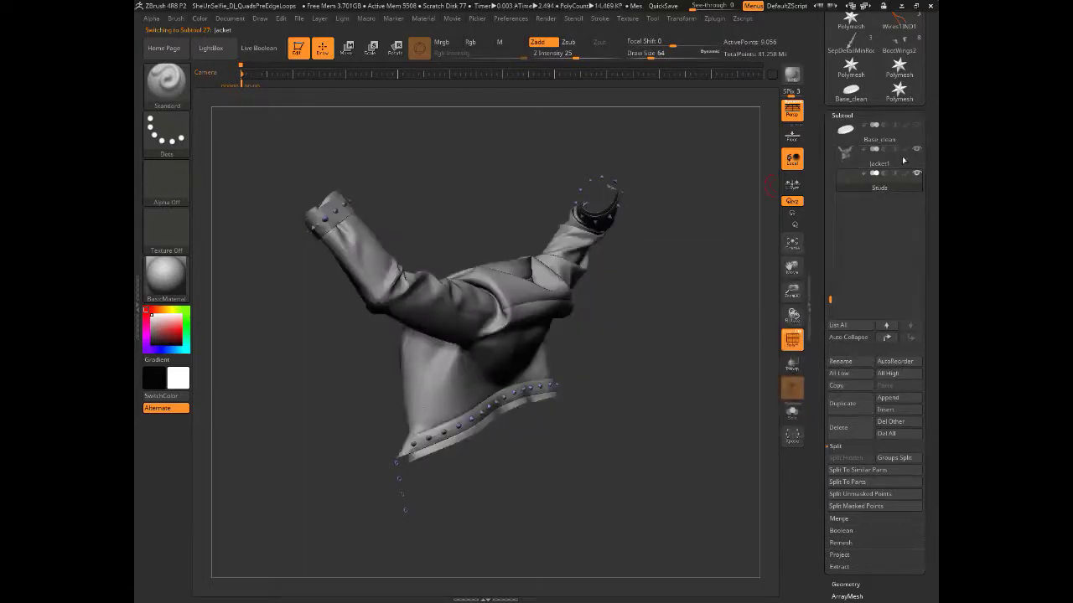
pyautogui.click(917, 175)
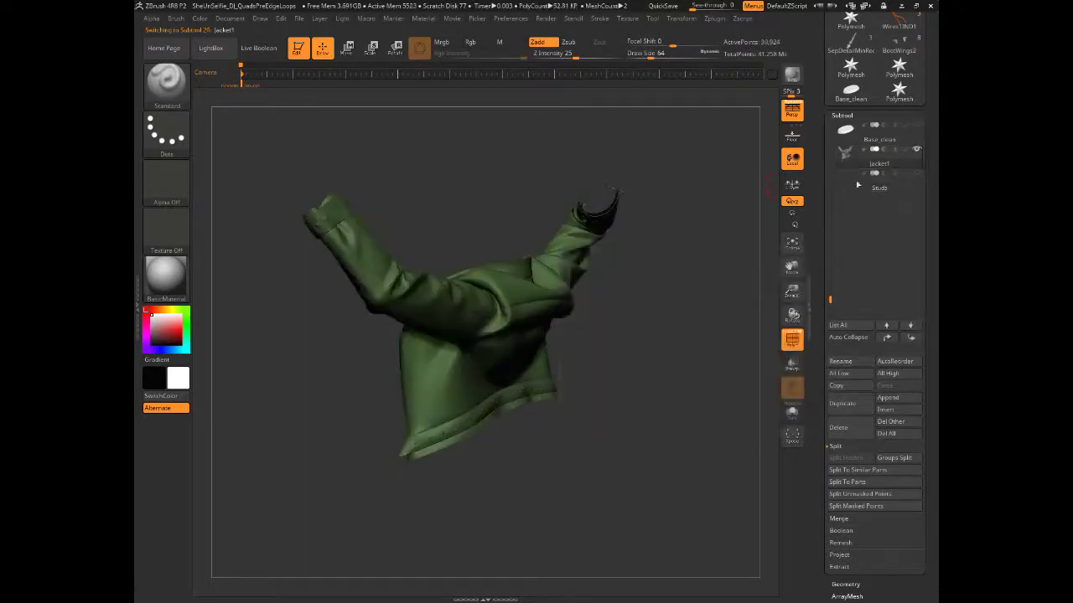
pyautogui.moveTo(660, 315); pyautogui.dragTo(682, 398)
# Clear the mask on the Jacket1 fabric and assign a separate polygroup to each panel with Auto Groups
pyautogui.scroll(-3, 818, 453)
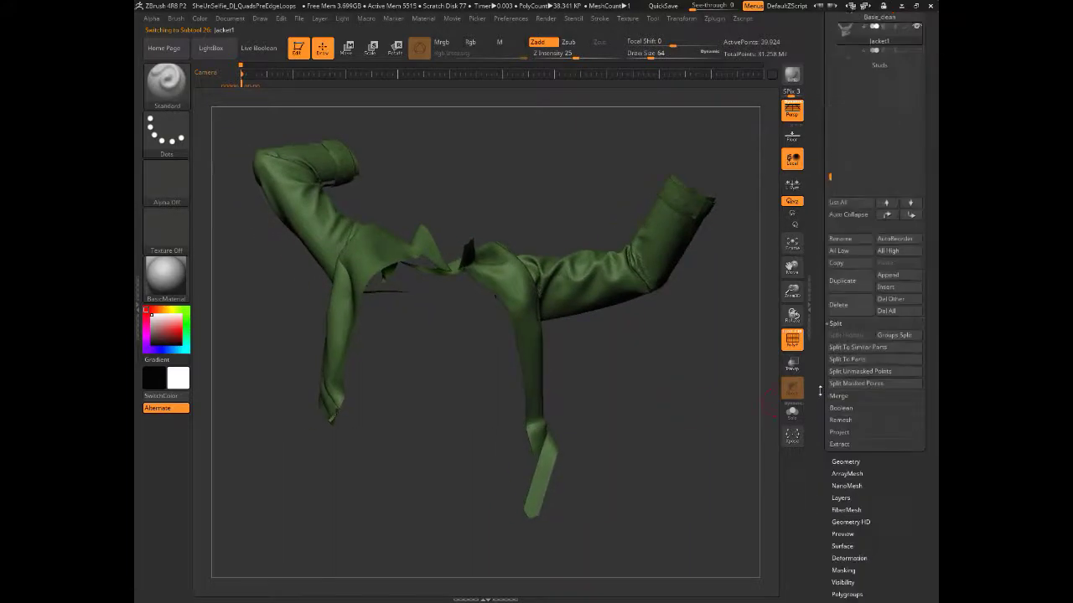
pyautogui.click(843, 569)
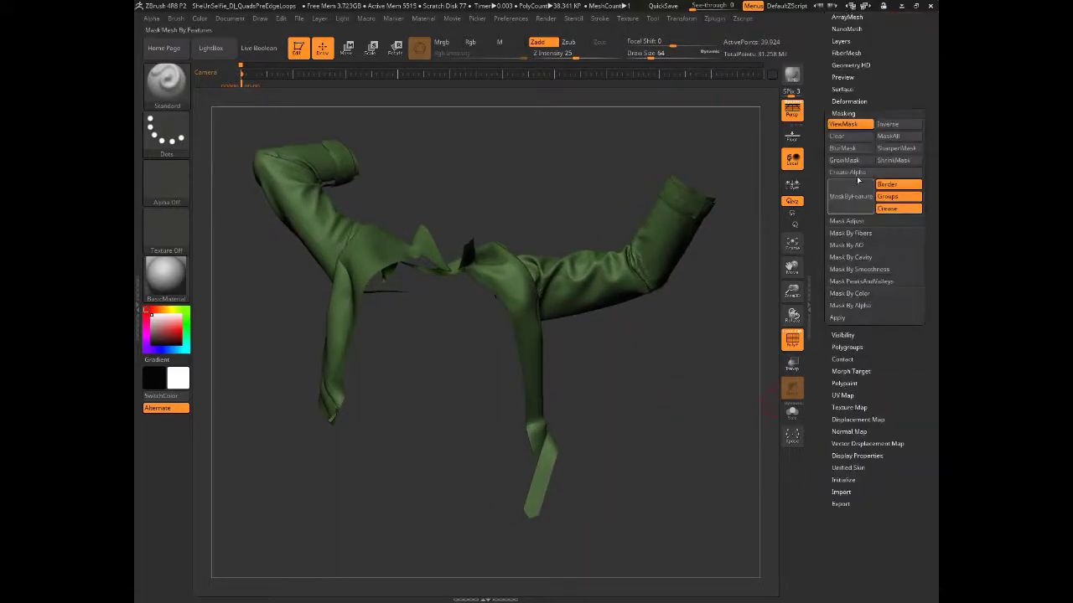
pyautogui.click(842, 148)
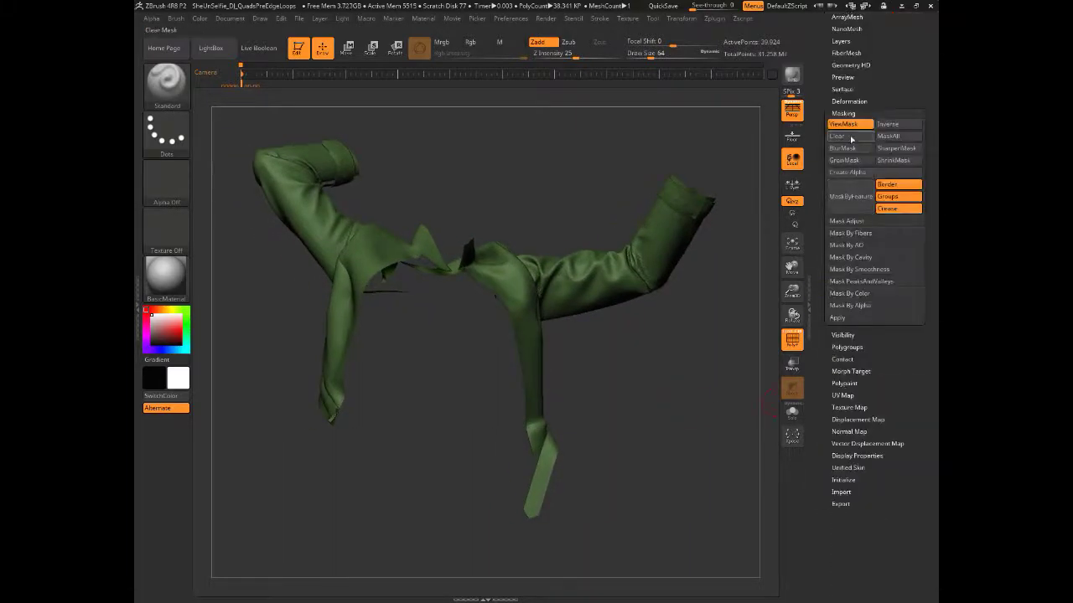
pyautogui.click(835, 346)
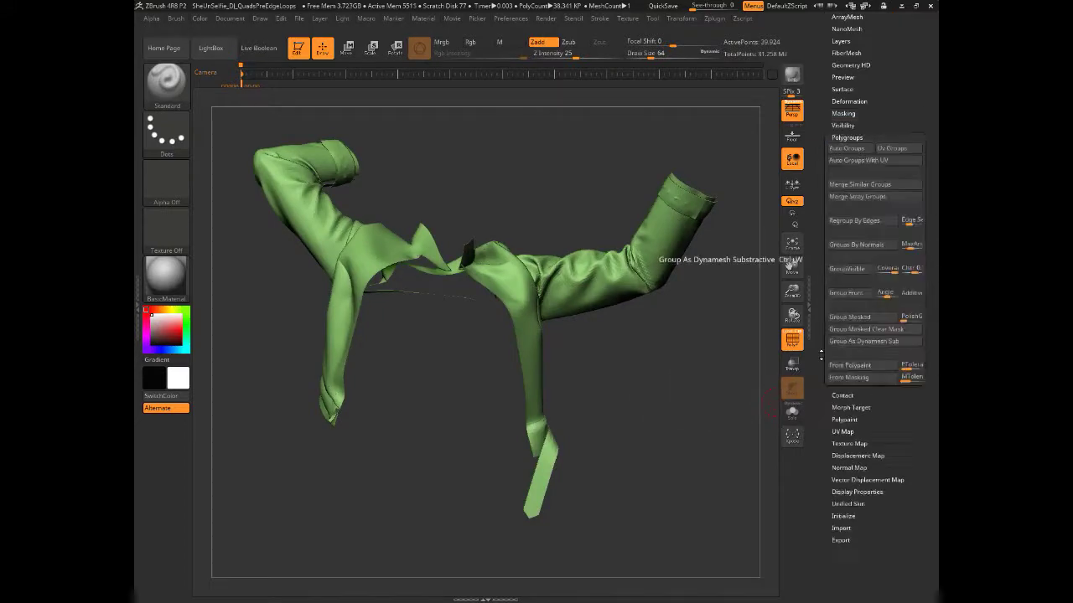
pyautogui.click(853, 150)
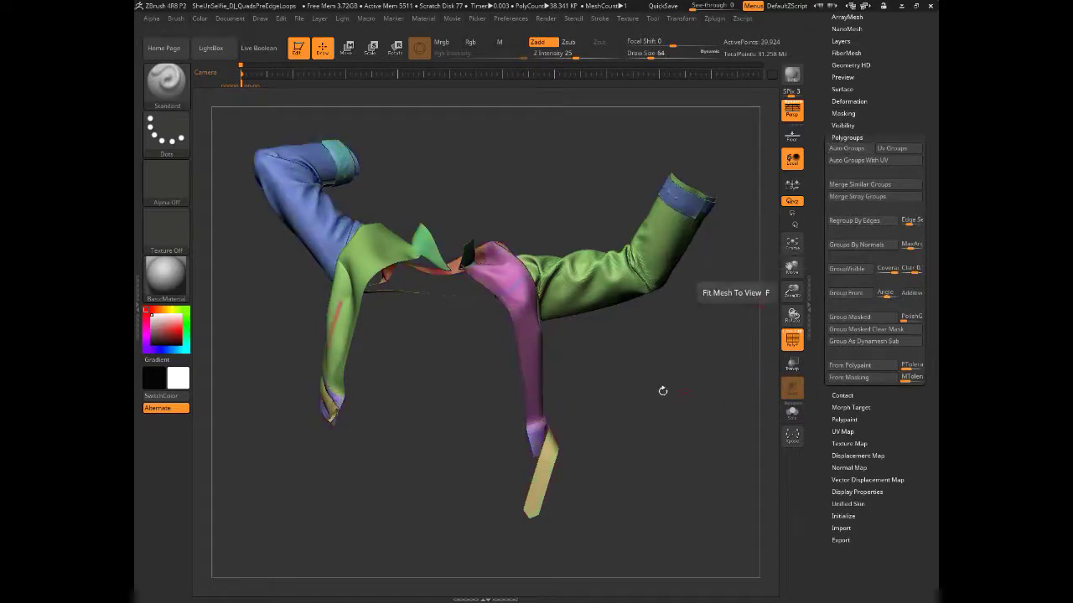
pyautogui.moveTo(661, 388); pyautogui.dragTo(404, 478)
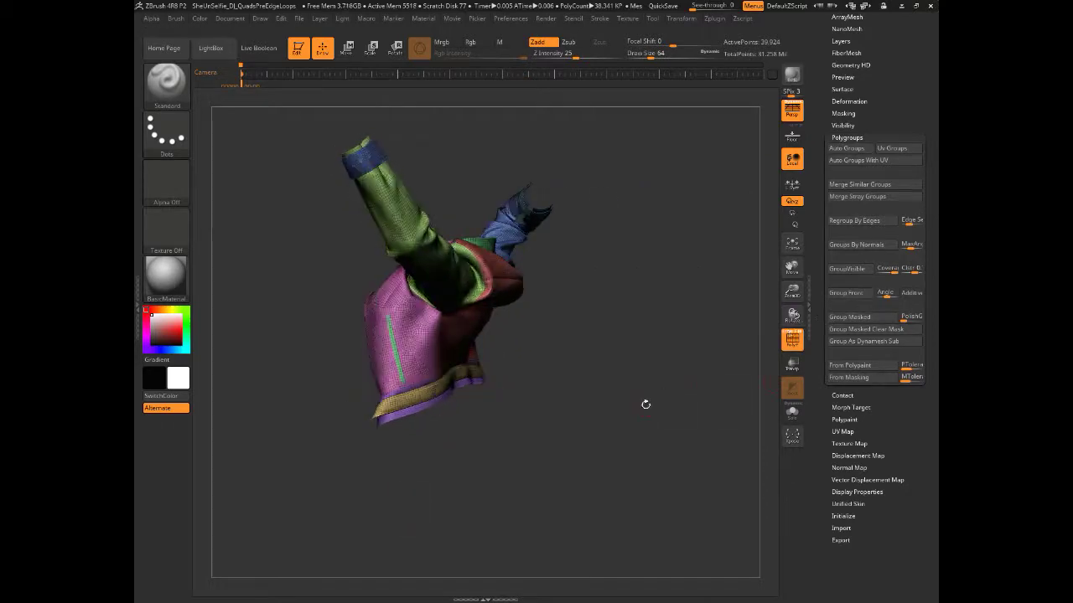
pyautogui.moveTo(645, 405); pyautogui.dragTo(754, 404)
pyautogui.moveTo(471, 404)
pyautogui.keyDown('alt'); pyautogui.mouseDown()
pyautogui.moveTo(661, 421)
pyautogui.moveTo(639, 398)
pyautogui.moveTo(655, 405)
pyautogui.mouseUp(); pyautogui.keyUp('alt')
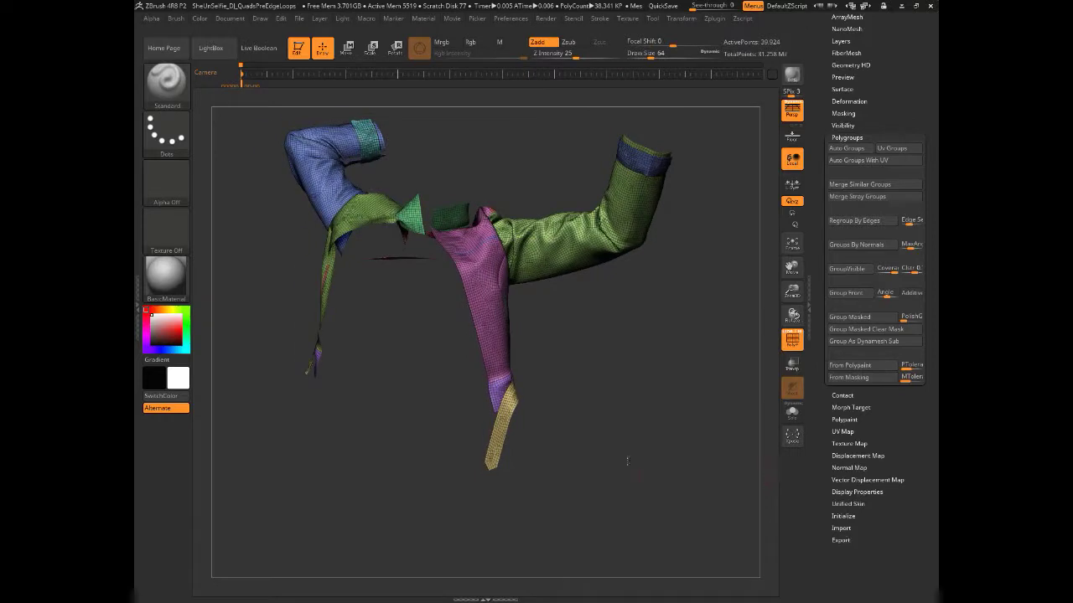
pyautogui.moveTo(626, 460); pyautogui.dragTo(684, 500)
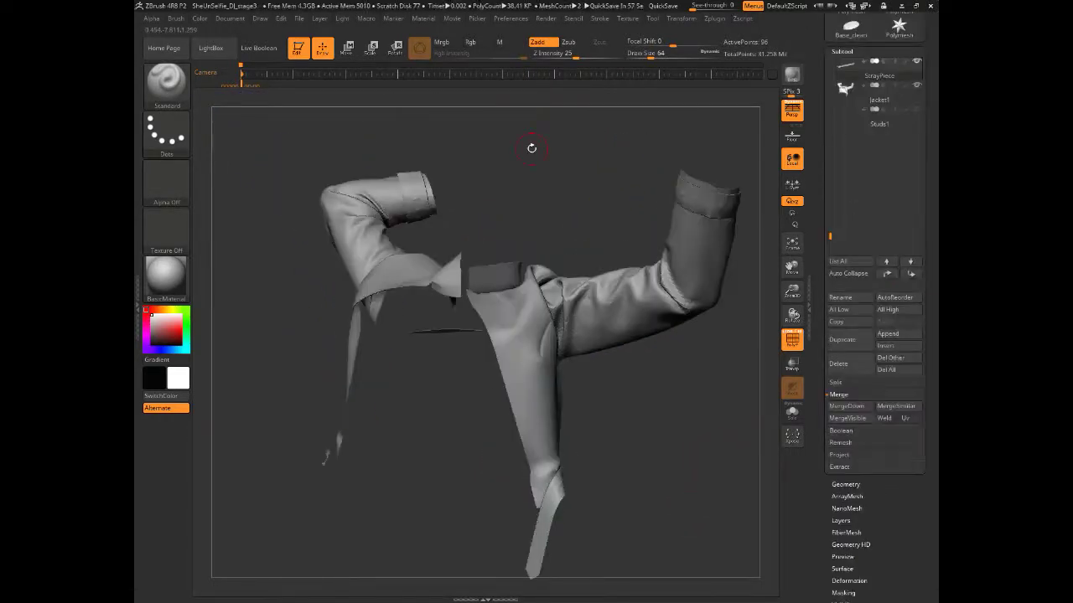
# Hide the Jacket1 subtool and mask the middle section of the isolated StrayPiece strip
pyautogui.click(913, 88)
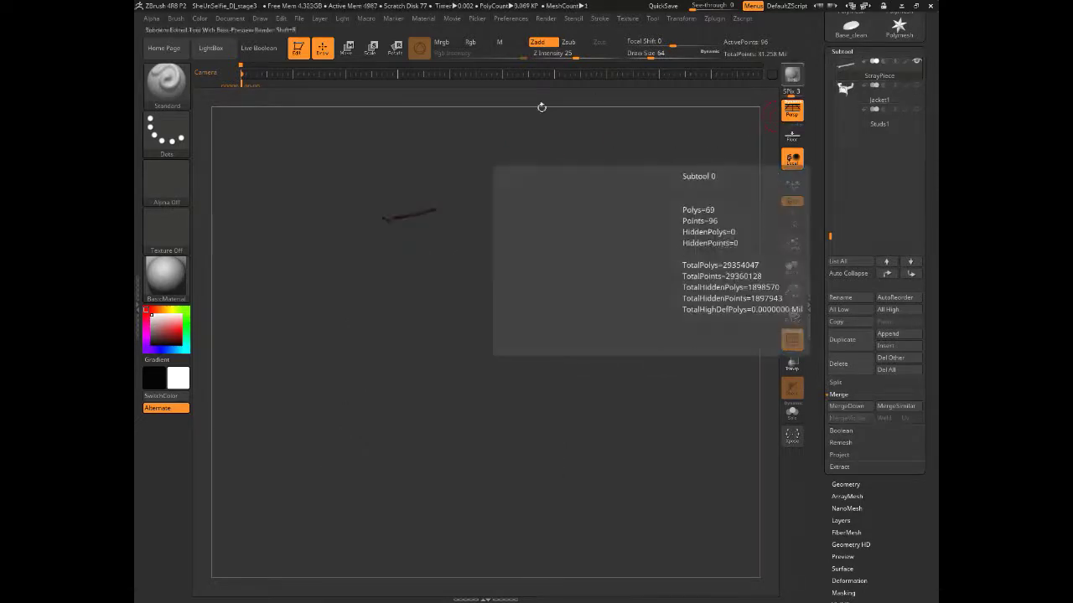
pyautogui.press('ctrl')
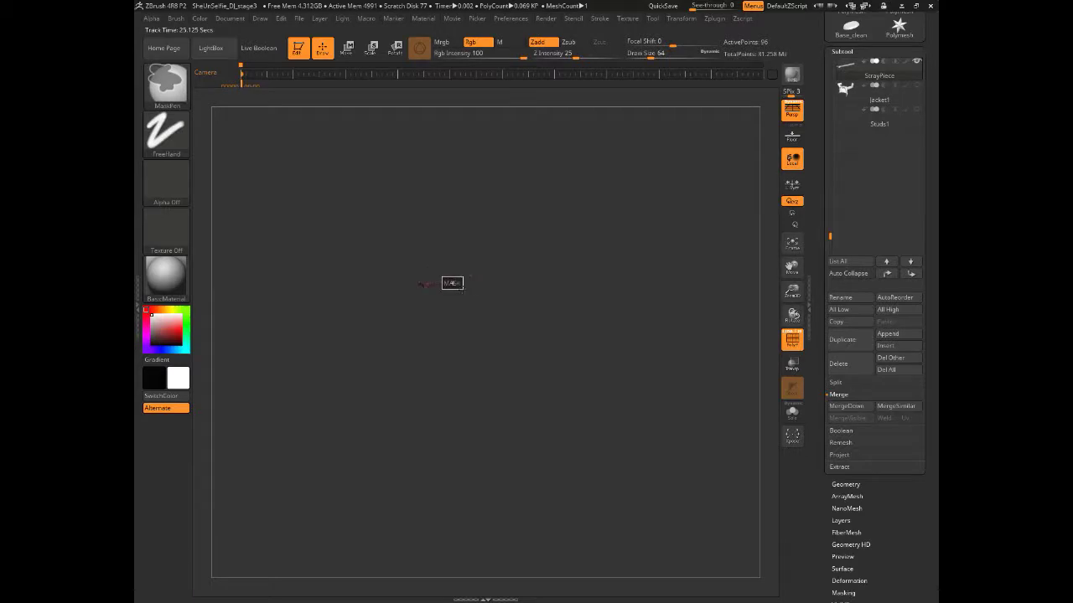
pyautogui.keyDown('ctrl'); pyautogui.moveTo(460, 289); pyautogui.dragTo(461, 289); pyautogui.keyUp('ctrl')
pyautogui.keyDown('alt'); pyautogui.moveTo(556, 245); pyautogui.dragTo(630, 478); pyautogui.keyUp('alt')
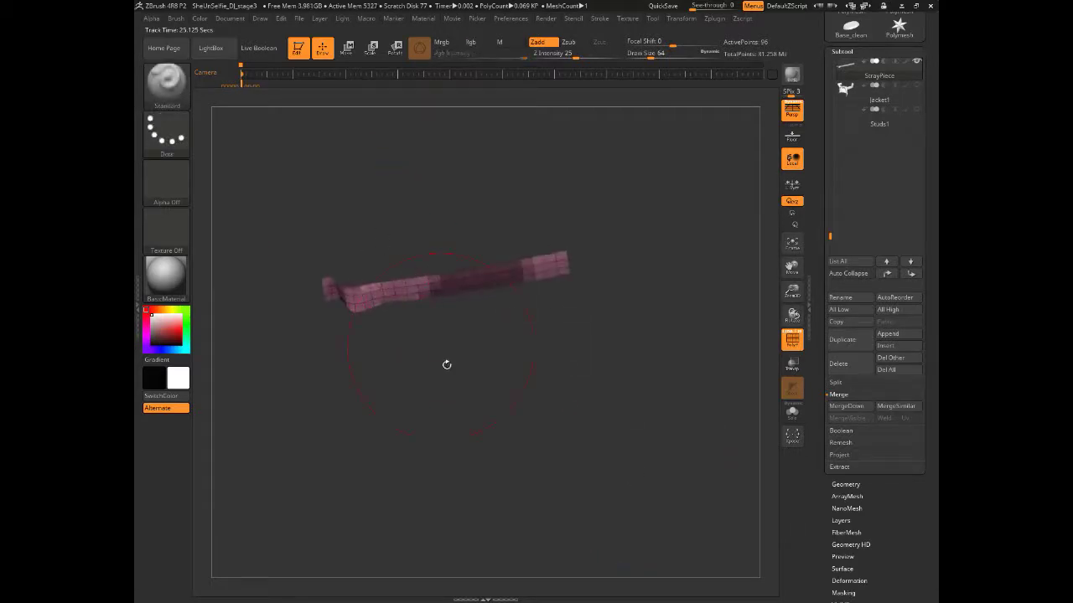
pyautogui.moveTo(447, 365)
pyautogui.mouseDown()
pyautogui.moveTo(451, 381)
pyautogui.moveTo(488, 369)
pyautogui.mouseUp()
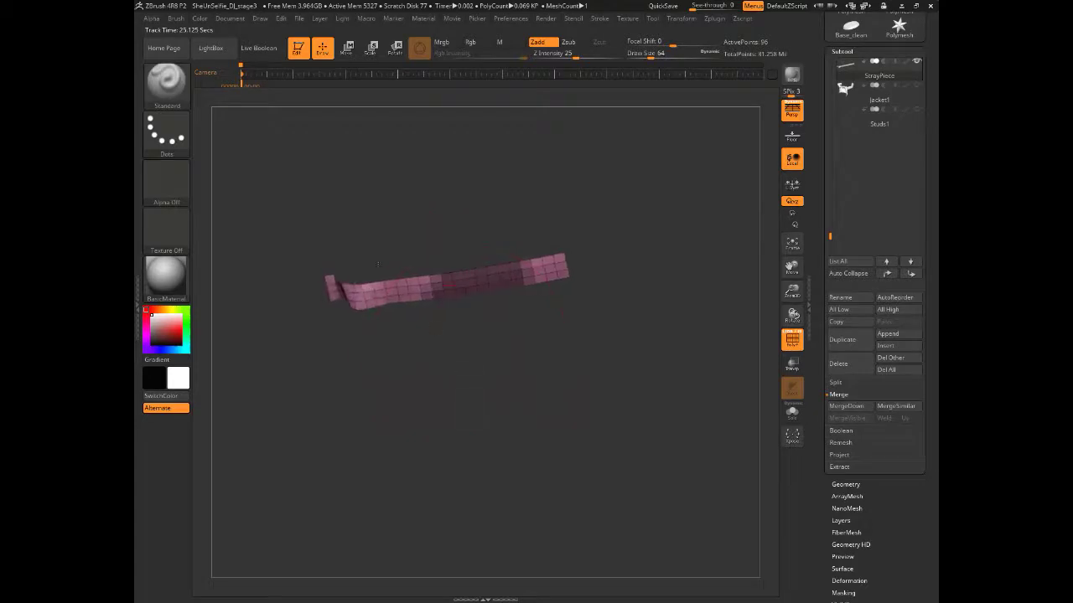
# Clear the mask from the StrayPiece strip
pyautogui.keyDown('ctrl'); pyautogui.moveTo(294, 216); pyautogui.dragTo(637, 424); pyautogui.keyUp('ctrl')
pyautogui.keyDown('ctrl'); pyautogui.moveTo(467, 289); pyautogui.dragTo(465, 284); pyautogui.keyUp('ctrl')
pyautogui.moveTo(423, 407); pyautogui.dragTo(570, 411)
pyautogui.moveTo(394, 378); pyautogui.dragTo(419, 410)
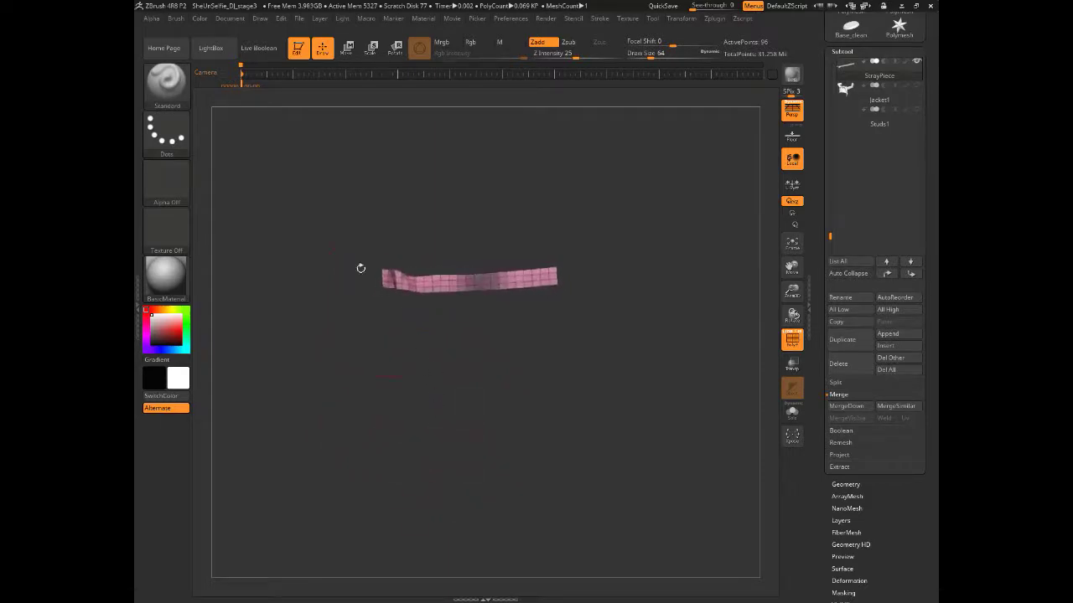
pyautogui.keyDown('ctrl'); pyautogui.moveTo(330, 224); pyautogui.dragTo(614, 390); pyautogui.keyUp('ctrl')
pyautogui.keyDown('ctrl'); pyautogui.click(530, 412); pyautogui.keyUp('ctrl')
pyautogui.moveTo(490, 386)
pyautogui.mouseDown()
pyautogui.moveTo(486, 427)
pyautogui.moveTo(472, 412)
pyautogui.moveTo(523, 419)
pyautogui.moveTo(508, 383)
pyautogui.moveTo(527, 335)
pyautogui.mouseUp()
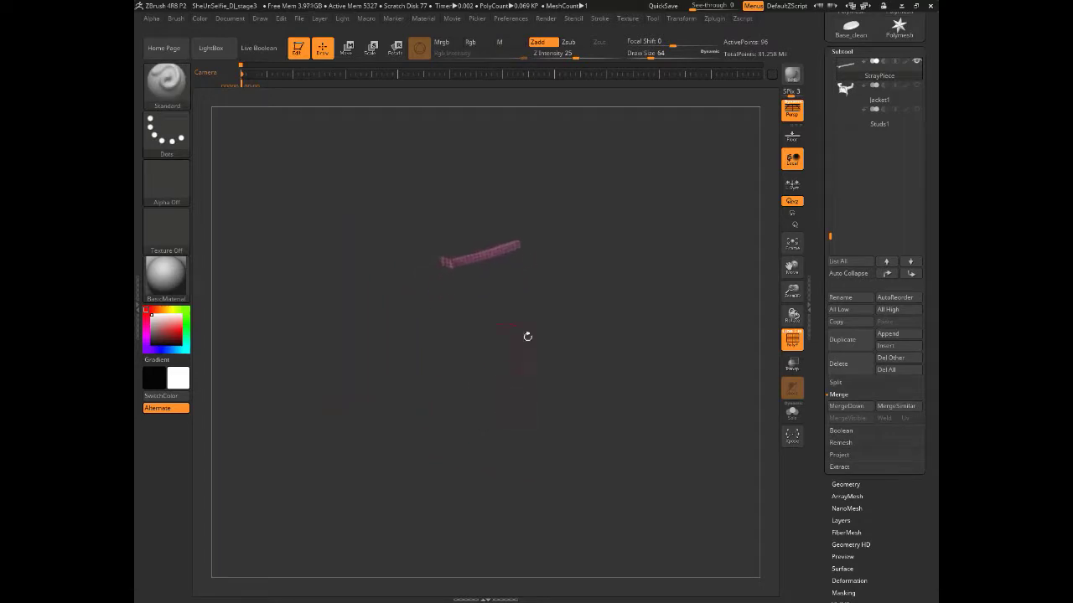
# Show the Jacket1 subtool and examine how the StrayPiece strip sits along the sleeve near the cuff, comparing it with Jacket1's polygroups
pyautogui.click(917, 87)
pyautogui.moveTo(419, 400); pyautogui.dragTo(340, 406)
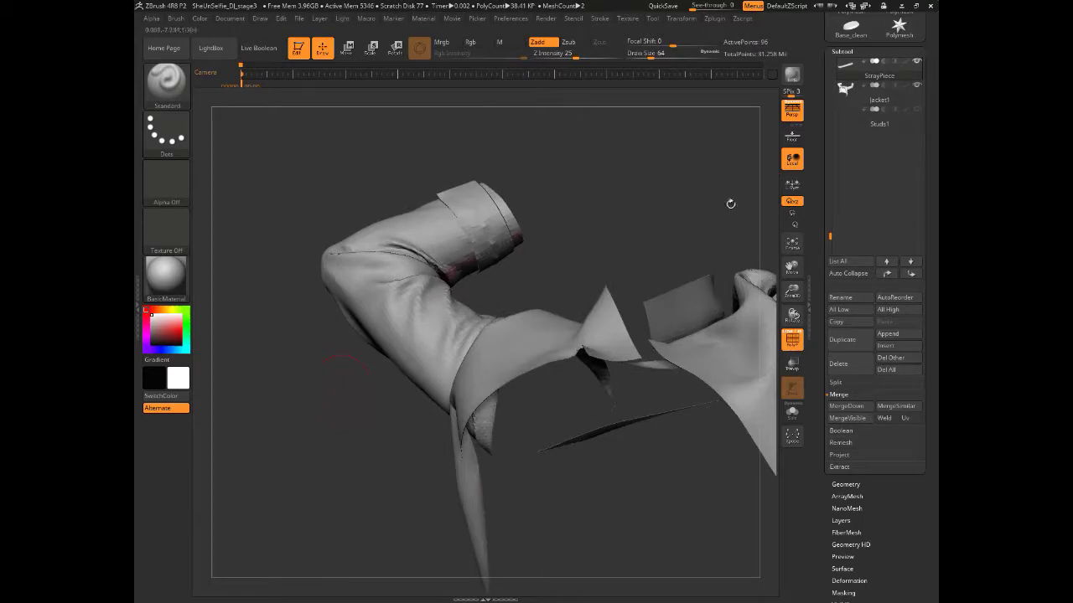
pyautogui.moveTo(879, 92)
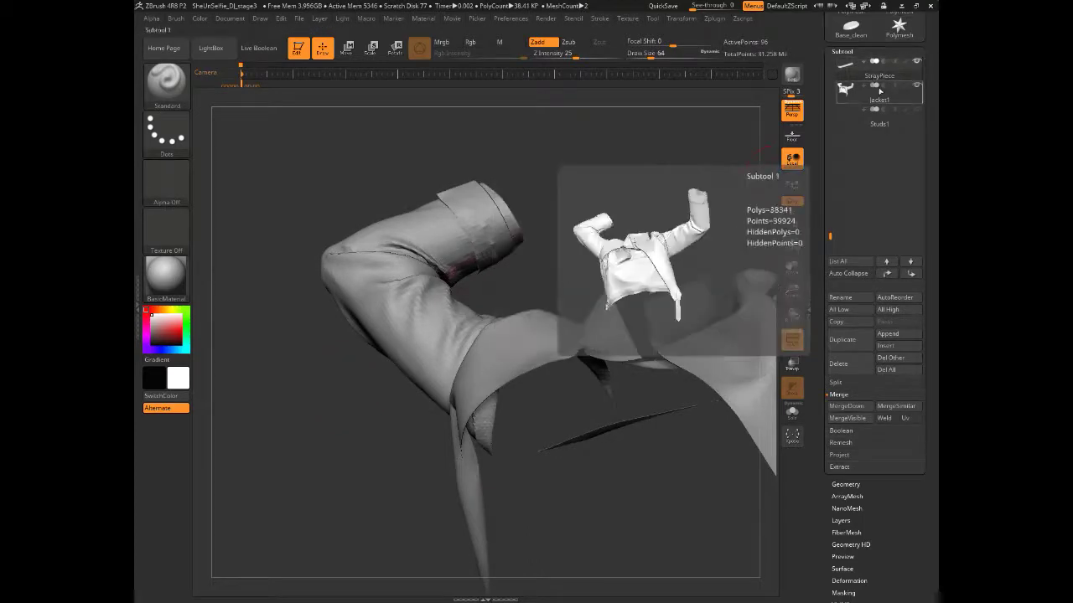
pyautogui.moveTo(668, 173); pyautogui.dragTo(575, 210)
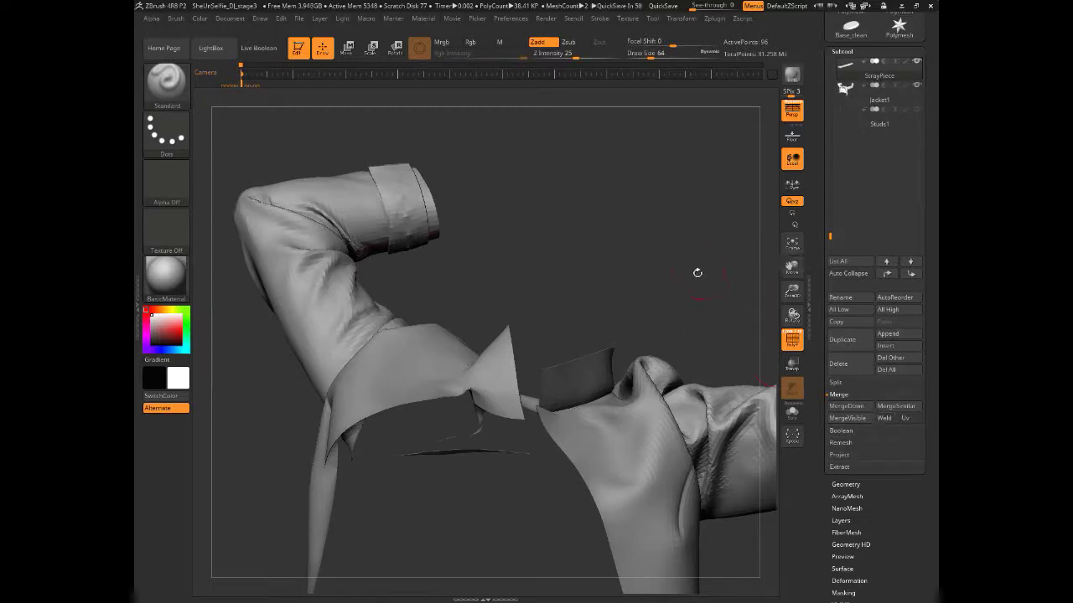
pyautogui.moveTo(695, 260); pyautogui.dragTo(689, 251)
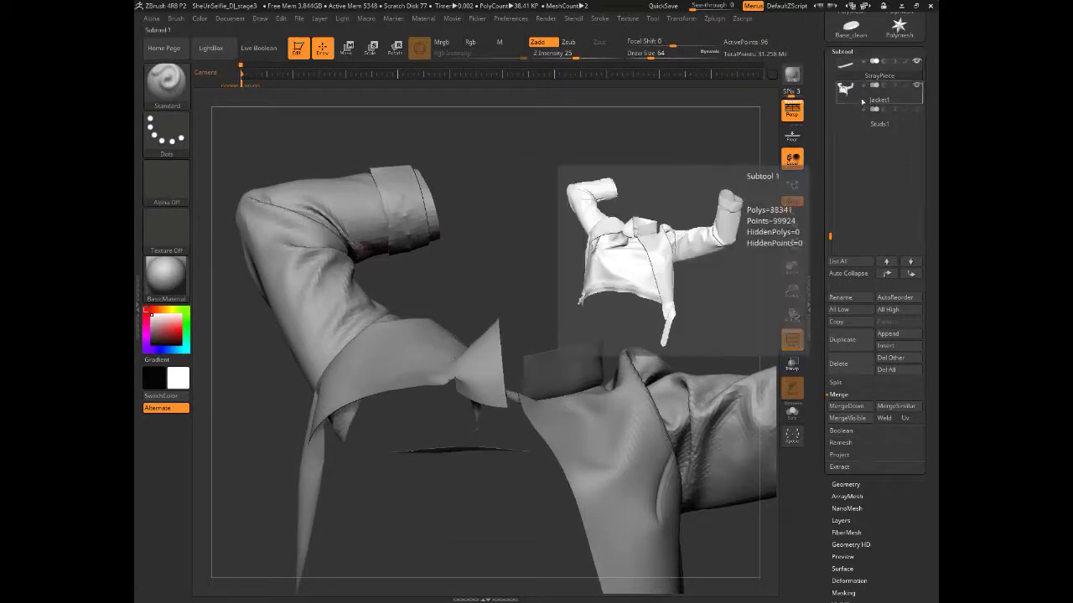
pyautogui.moveTo(865, 99)
pyautogui.moveTo(862, 78)
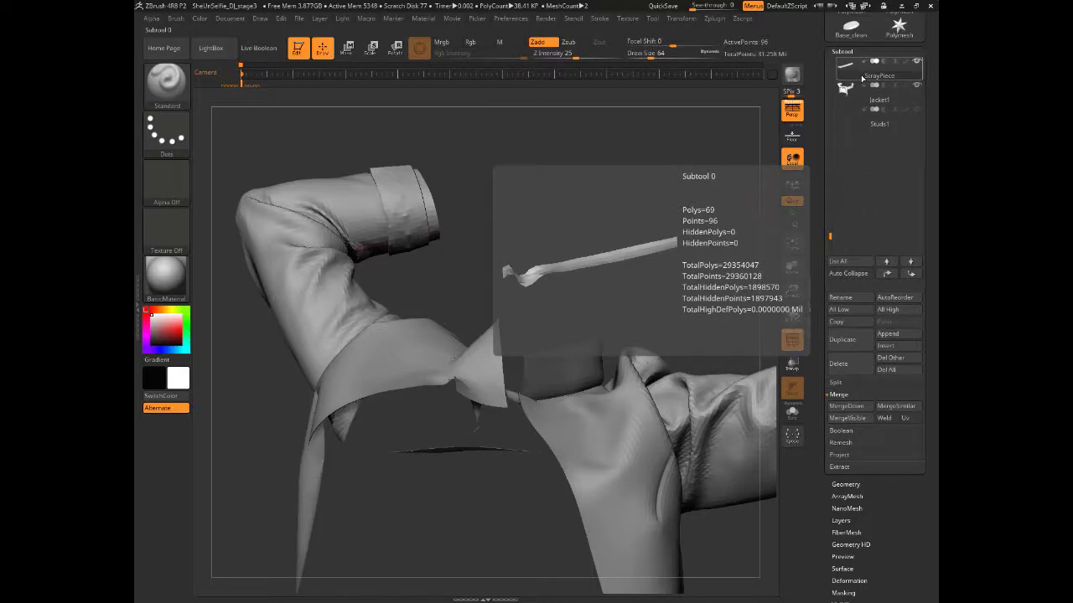
pyautogui.keyDown('alt'); pyautogui.moveTo(543, 184); pyautogui.dragTo(560, 319); pyautogui.keyUp('alt')
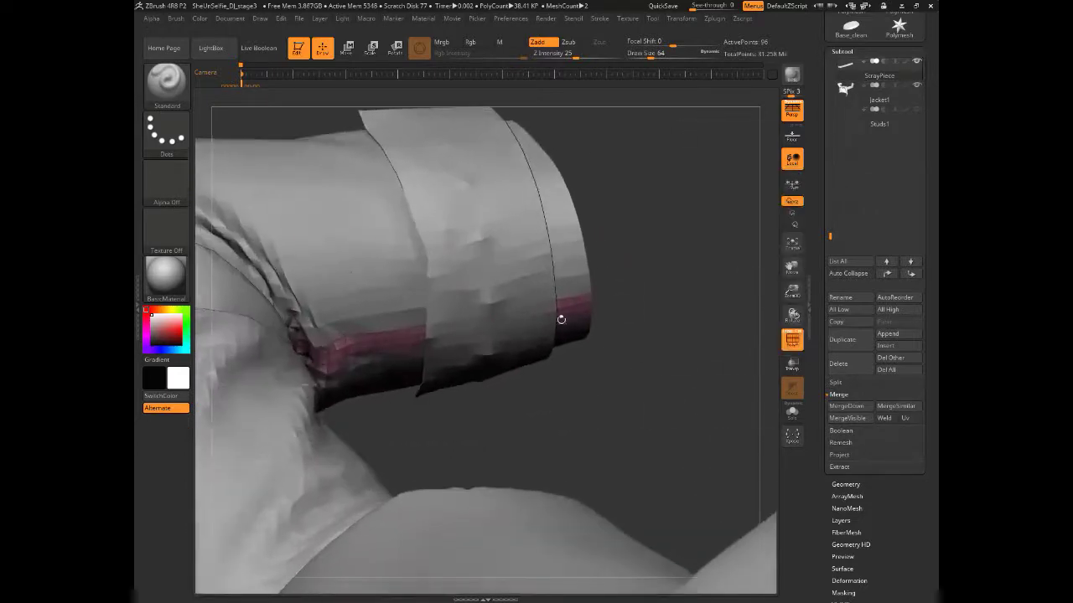
pyautogui.hotkey('shift', 'f')
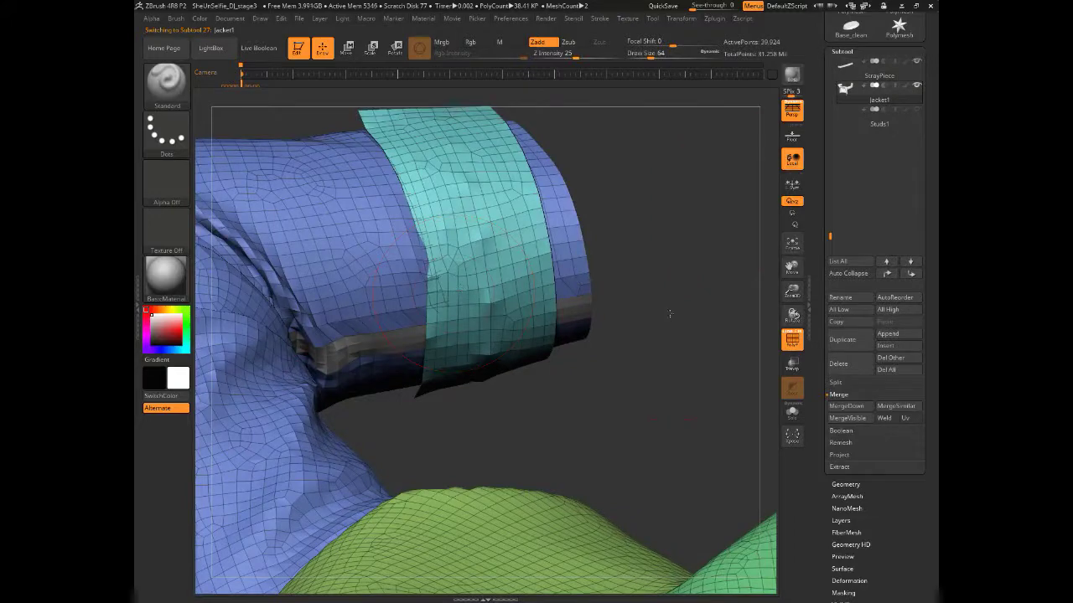
pyautogui.moveTo(670, 314); pyautogui.dragTo(545, 168)
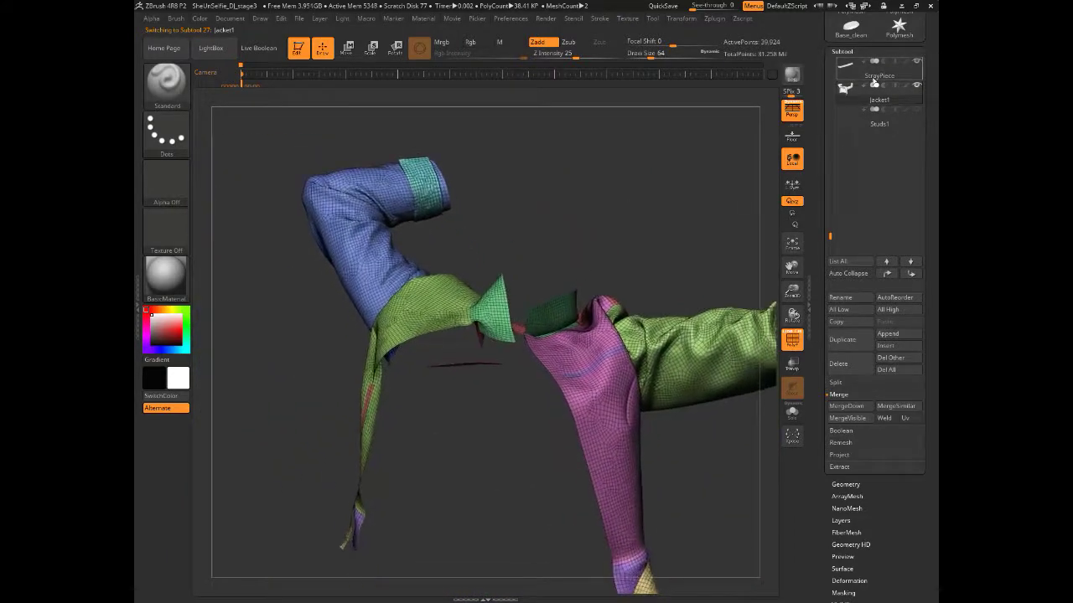
# Select the StrayPiece subtool and merge it down into Jacket1, accepting that the operation cannot be undone
pyautogui.click(874, 80)
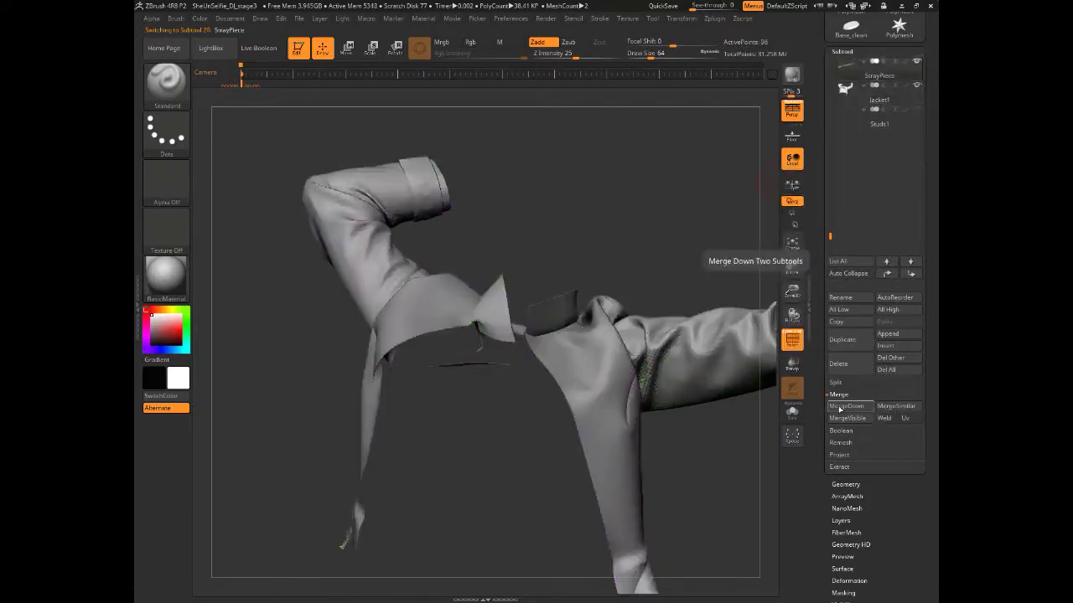
pyautogui.click(838, 593)
pyautogui.click(844, 195)
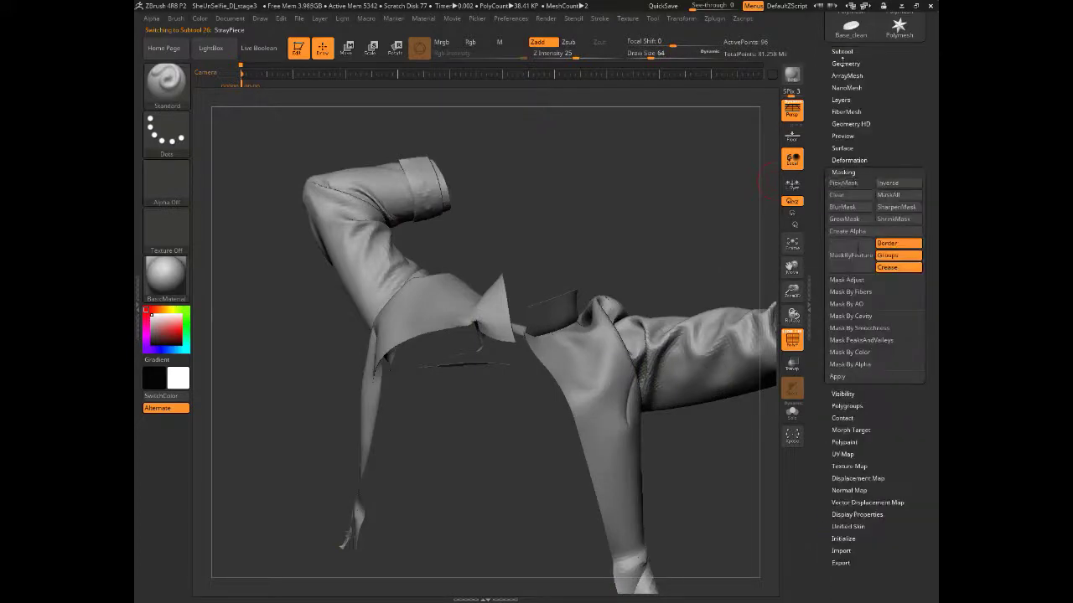
pyautogui.click(836, 50)
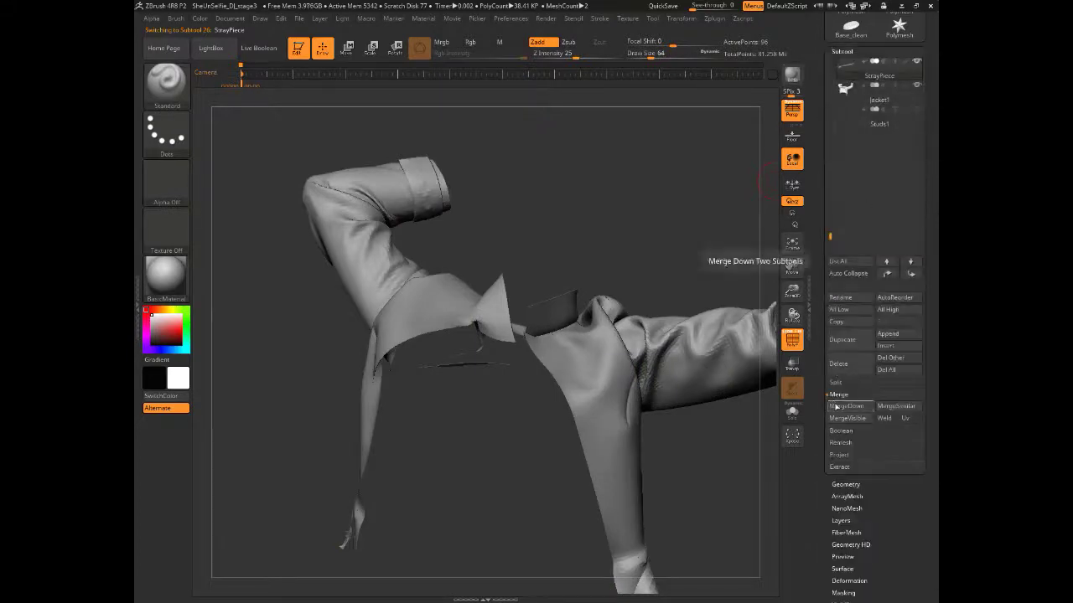
pyautogui.click(838, 407)
pyautogui.click(761, 428)
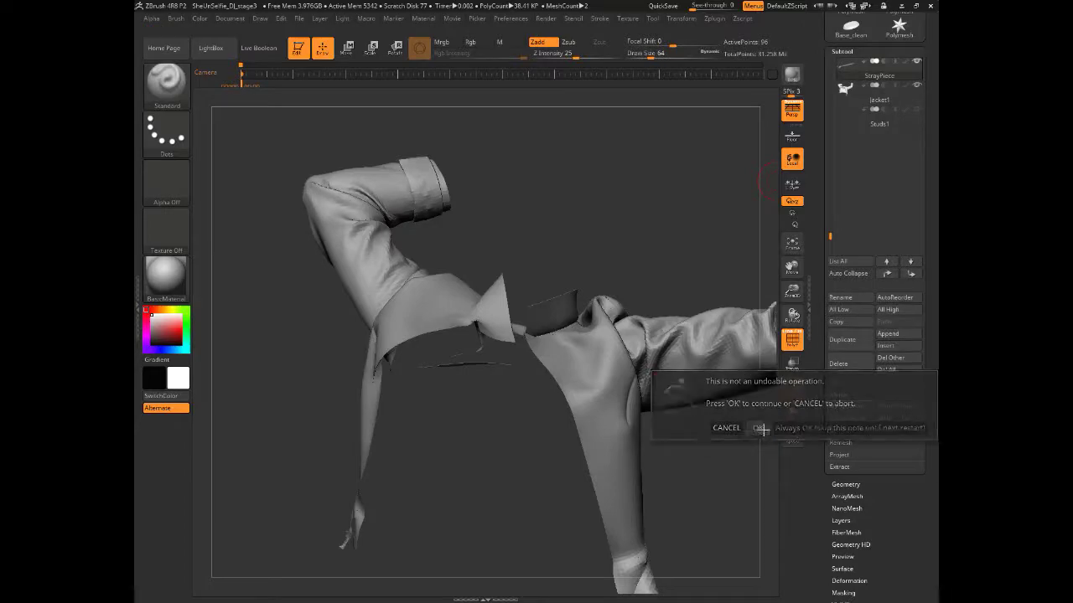
# Isolate the merged sleeve strip's polygroup to check it, and restore the visibility of the whole jacket
pyautogui.moveTo(645, 227)
pyautogui.mouseDown()
pyautogui.moveTo(595, 196)
pyautogui.moveTo(639, 265)
pyautogui.moveTo(639, 352)
pyautogui.moveTo(639, 327)
pyautogui.moveTo(467, 207)
pyautogui.mouseUp()
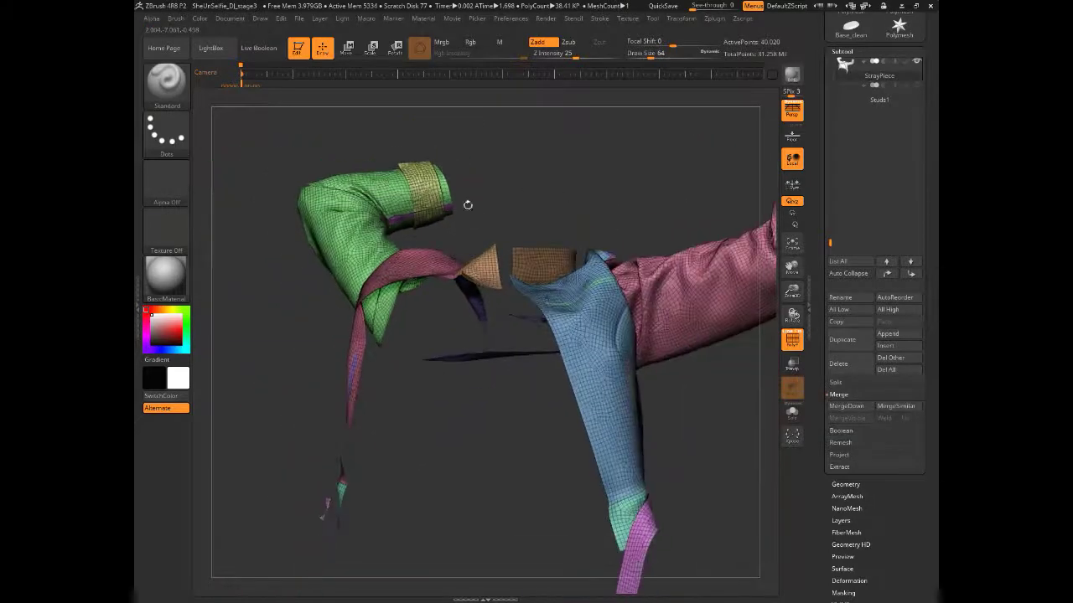
pyautogui.hotkey('ctrl', 'shift')
pyautogui.keyDown('ctrl'); pyautogui.keyDown('shift'); pyautogui.click(412, 220); pyautogui.keyUp('shift'); pyautogui.keyUp('ctrl')
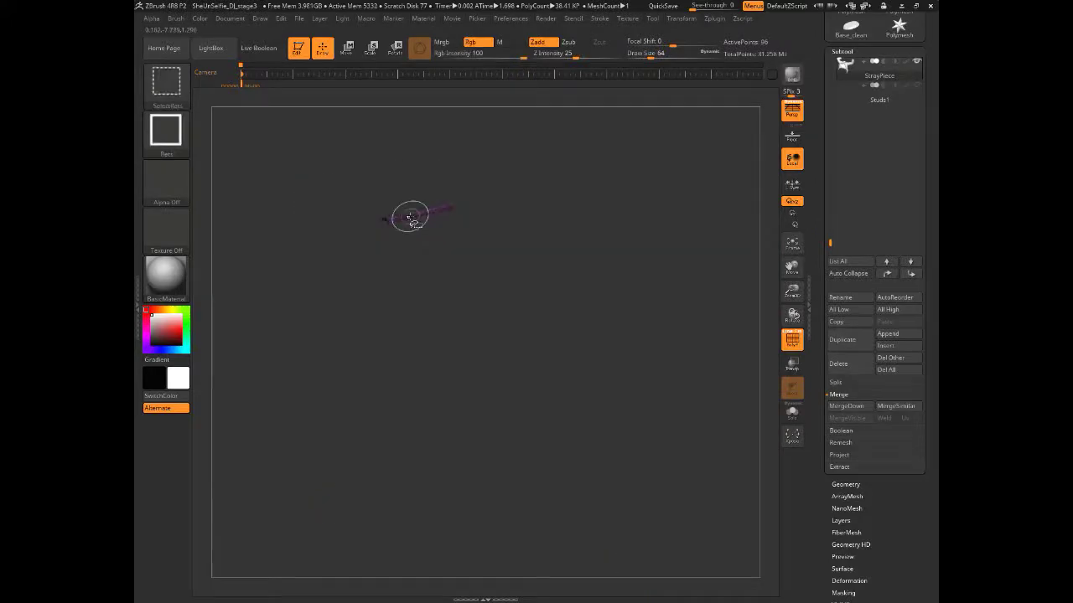
pyautogui.keyDown('ctrl'); pyautogui.keyDown('shift'); pyautogui.click(531, 162); pyautogui.keyUp('shift'); pyautogui.keyUp('ctrl')
pyautogui.moveTo(531, 163)
pyautogui.mouseDown()
pyautogui.moveTo(623, 185)
pyautogui.moveTo(611, 288)
pyautogui.moveTo(499, 329)
pyautogui.moveTo(410, 232)
pyautogui.mouseUp()
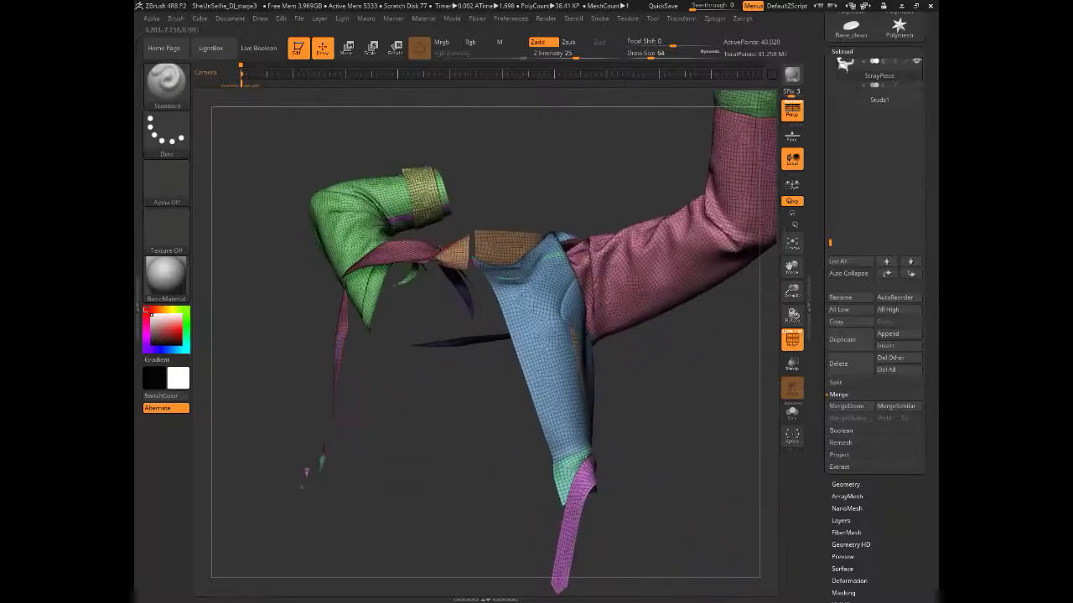
pyautogui.hotkey('ctrl', 'shift')
pyautogui.keyDown('ctrl'); pyautogui.keyDown('shift'); pyautogui.click(412, 221); pyautogui.keyUp('shift'); pyautogui.keyUp('ctrl')
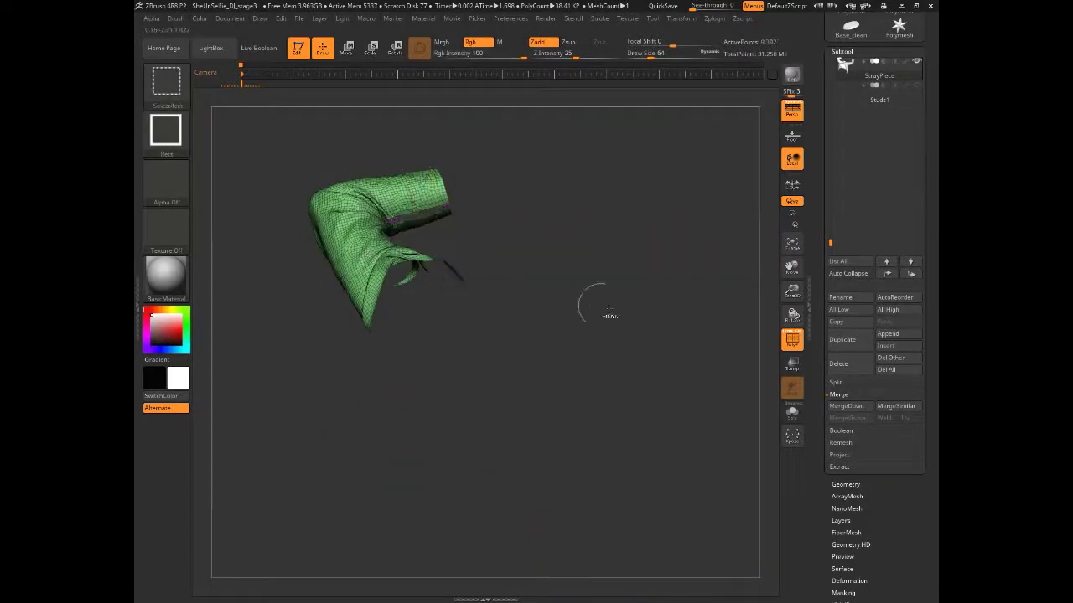
pyautogui.keyDown('ctrl'); pyautogui.keyDown('shift'); pyautogui.click(505, 196); pyautogui.keyUp('shift'); pyautogui.keyUp('ctrl')
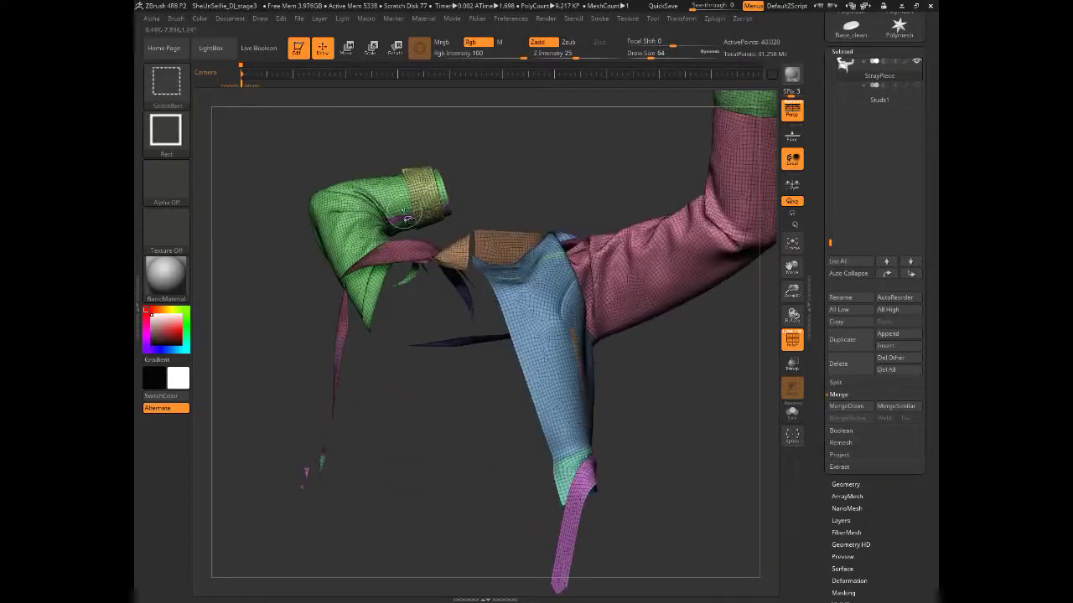
pyautogui.keyDown('ctrl'); pyautogui.keyDown('shift'); pyautogui.click(405, 218); pyautogui.keyUp('shift'); pyautogui.keyUp('ctrl')
pyautogui.moveTo(575, 263); pyautogui.dragTo(528, 230)
pyautogui.keyDown('ctrl'); pyautogui.keyDown('shift'); pyautogui.click(544, 184); pyautogui.keyUp('shift'); pyautogui.keyUp('ctrl')
# Make the merged StrayPiece jacket the active subtool and move it below Studs1 in the subtool order
pyautogui.moveTo(532, 190)
pyautogui.mouseDown()
pyautogui.moveTo(579, 237)
pyautogui.moveTo(732, 323)
pyautogui.moveTo(731, 307)
pyautogui.mouseUp()
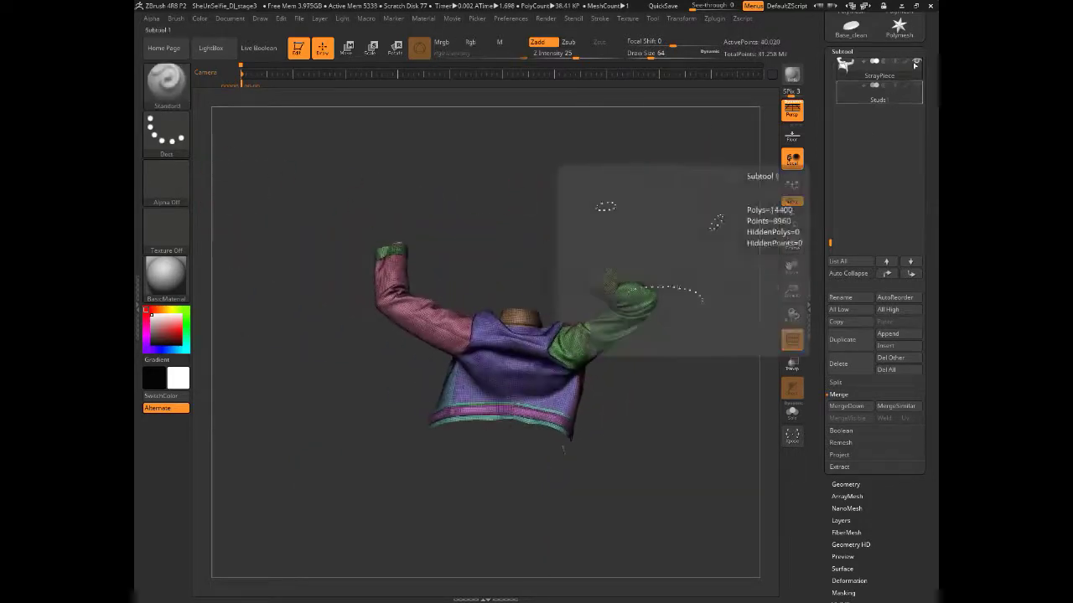
pyautogui.click(896, 99)
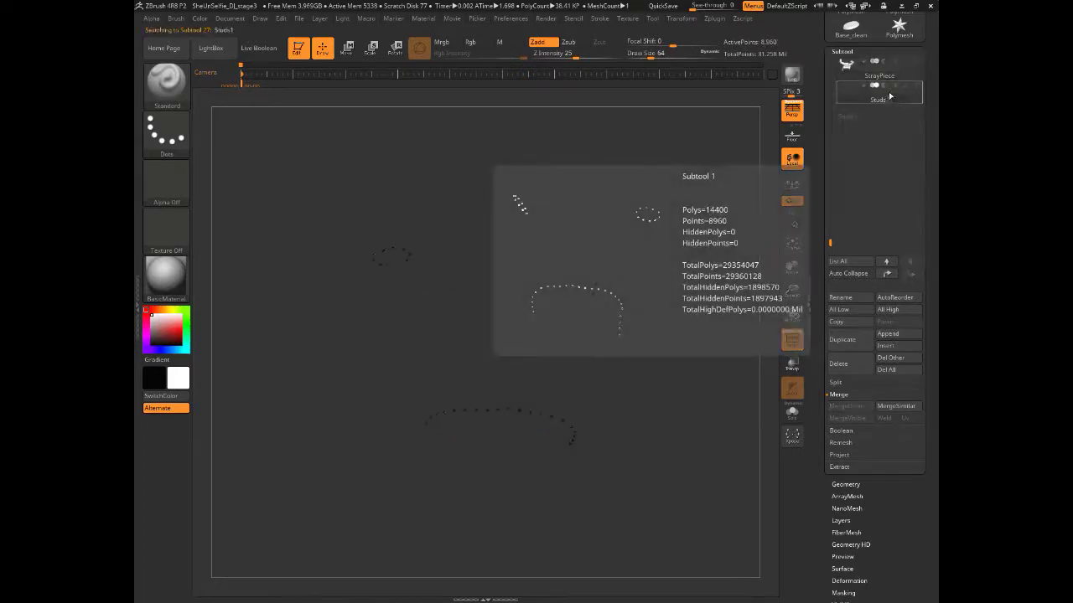
pyautogui.click(878, 71)
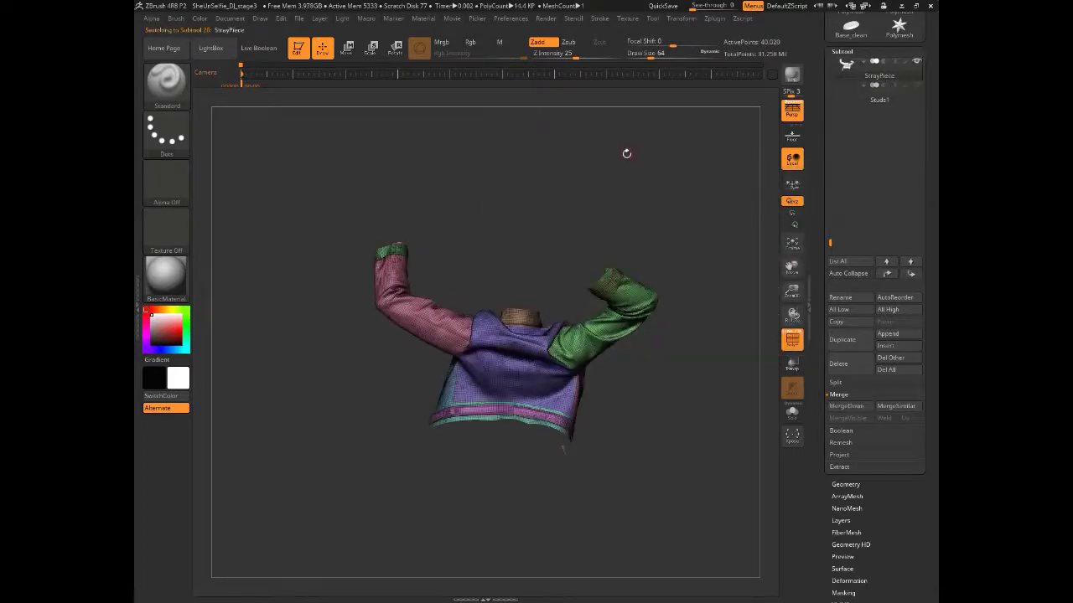
pyautogui.click(911, 274)
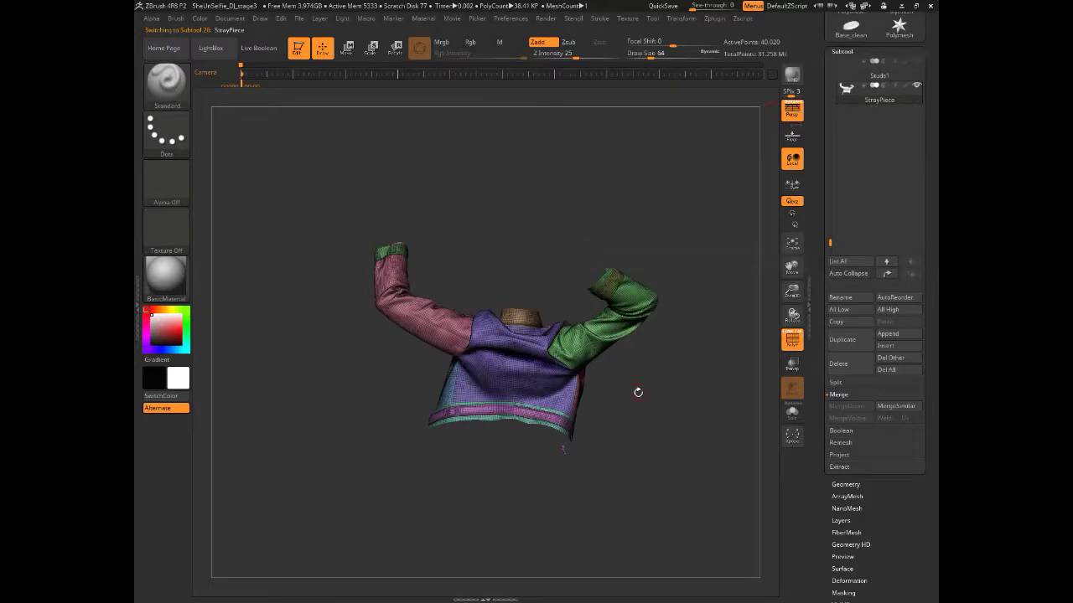
pyautogui.keyDown('alt'); pyautogui.moveTo(638, 392); pyautogui.dragTo(721, 473); pyautogui.keyUp('alt')
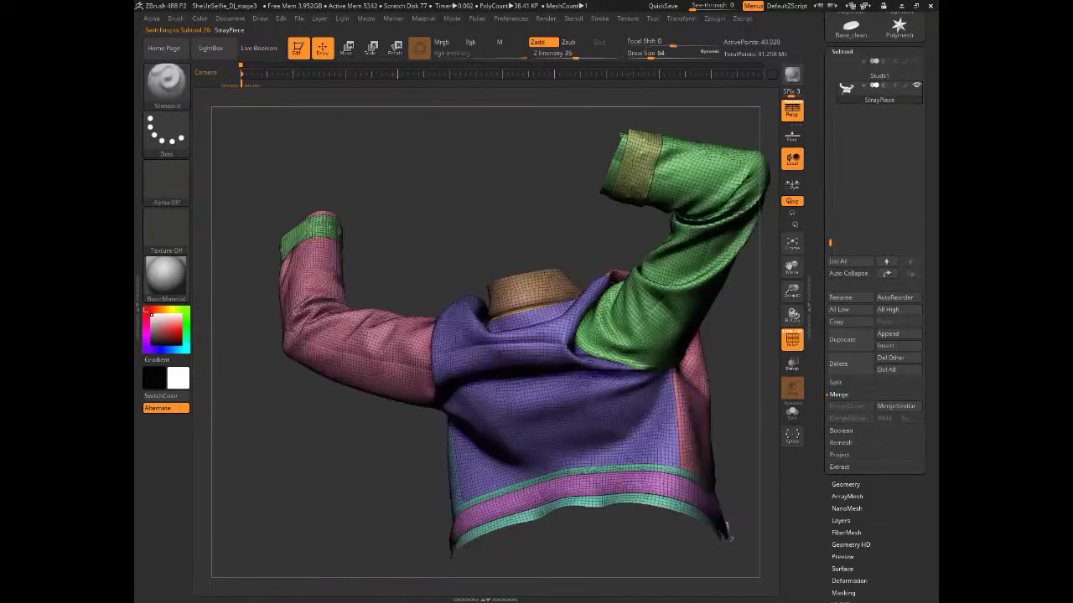
pyautogui.moveTo(727, 533); pyautogui.dragTo(709, 505)
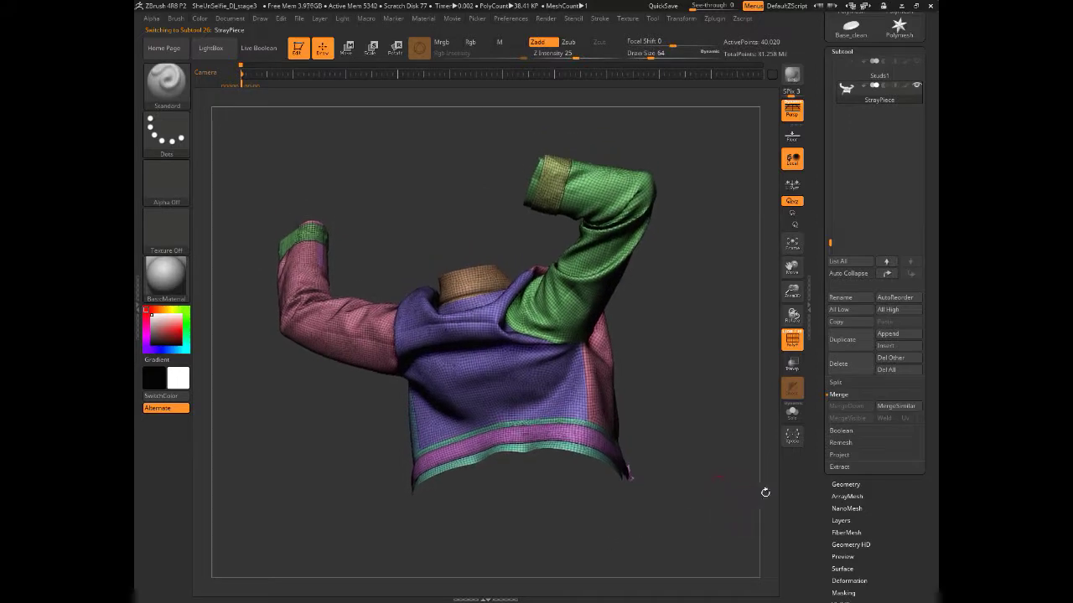
# Expand the geometry settings for the merged jacket and open the EdgeLoop options containing GroupsLoops
pyautogui.moveTo(828, 515); pyautogui.dragTo(825, 458)
pyautogui.click(844, 398)
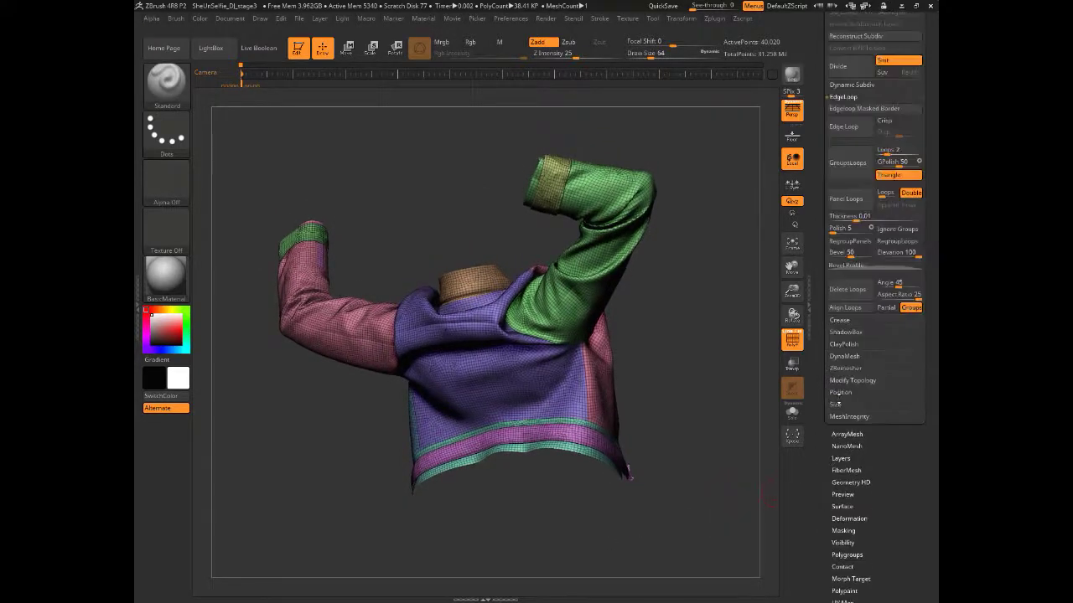
pyautogui.click(840, 100)
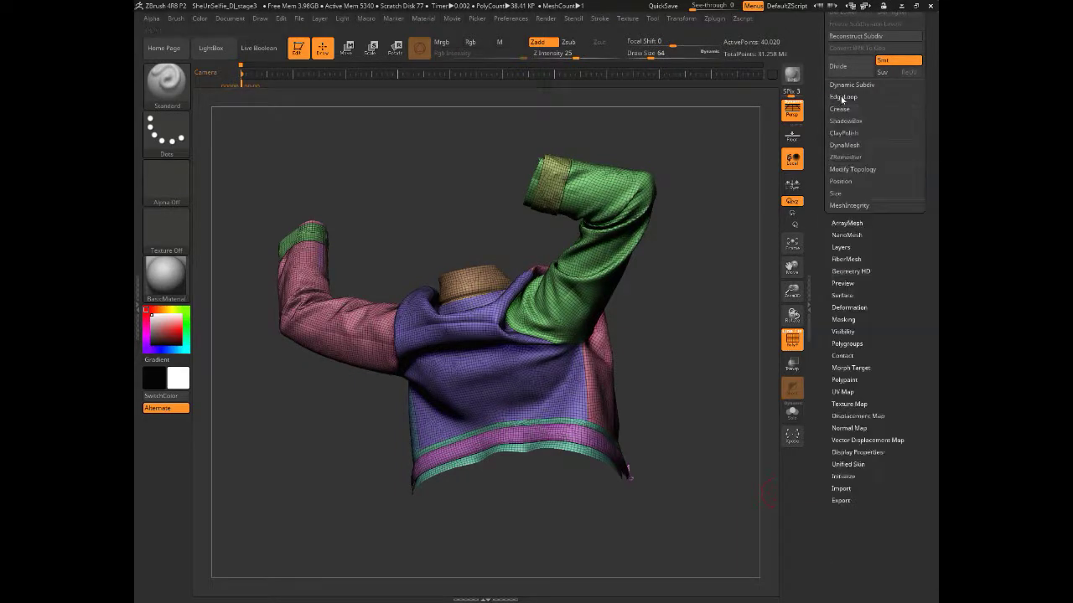
pyautogui.click(840, 100)
pyautogui.moveTo(820, 144); pyautogui.dragTo(821, 280)
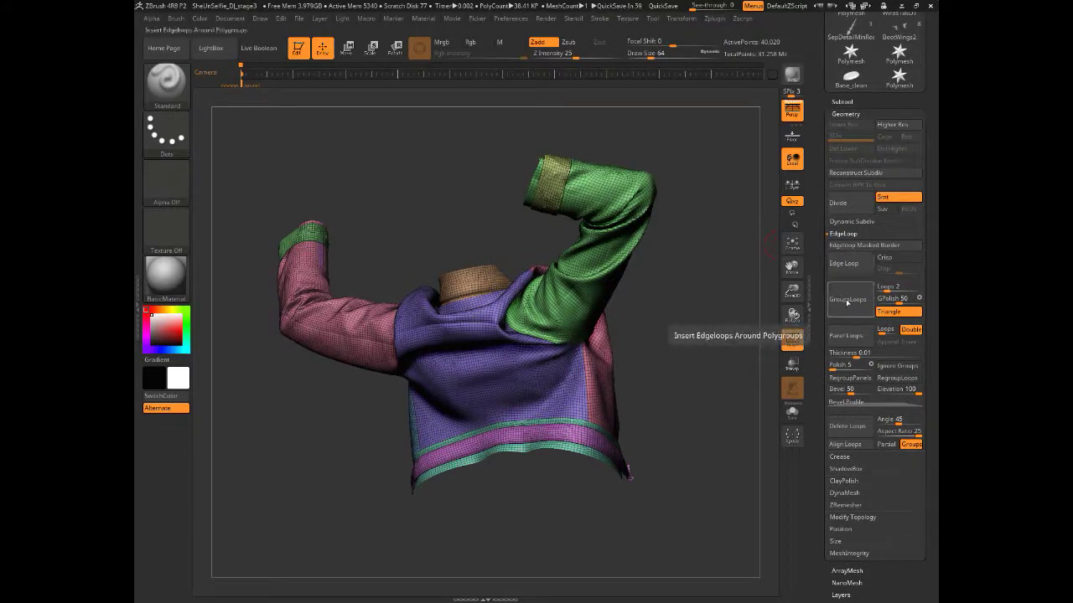
# Try GroupsLoops with 2 loops around the jacket's polygroups while viewing the pink front panel, and undo the insertion
pyautogui.click(826, 300)
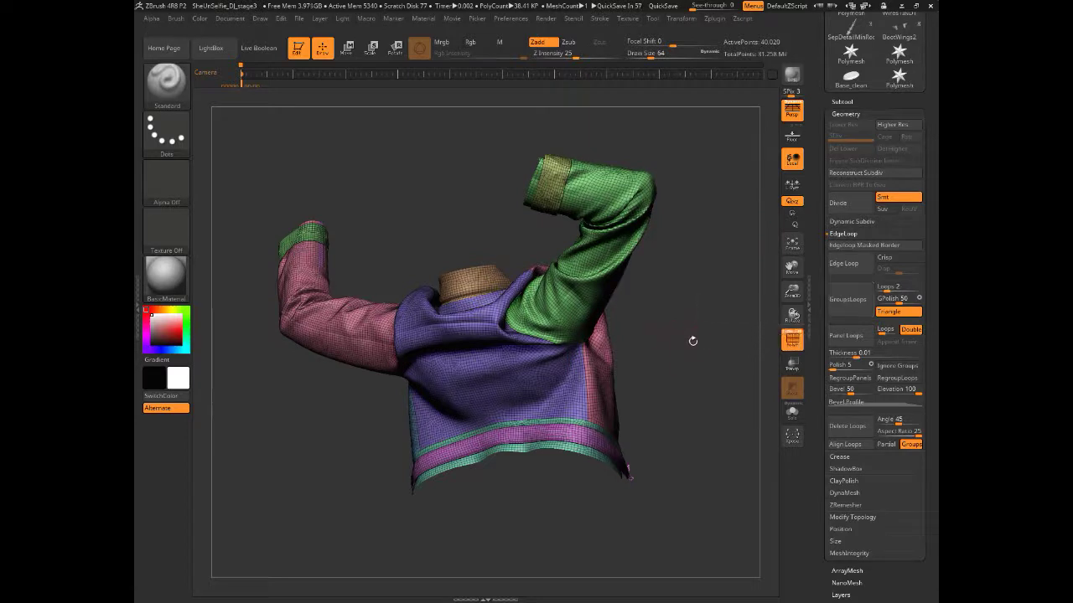
pyautogui.moveTo(364, 190); pyautogui.dragTo(718, 271)
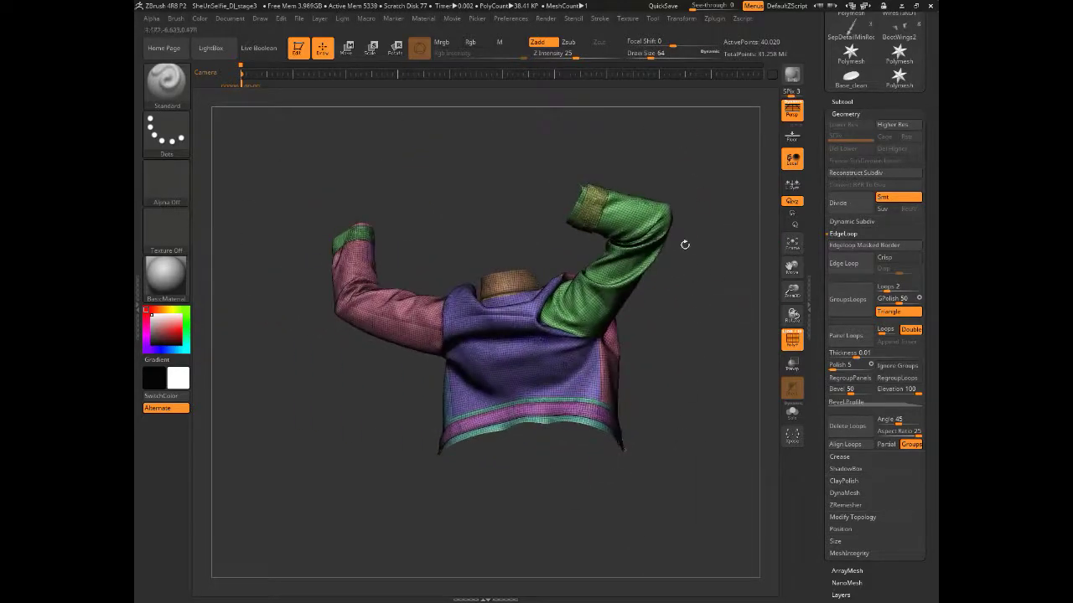
pyautogui.moveTo(705, 417); pyautogui.dragTo(939, 597)
pyautogui.keyDown('alt'); pyautogui.moveTo(464, 377); pyautogui.dragTo(402, 362); pyautogui.keyUp('alt')
pyautogui.click(878, 290)
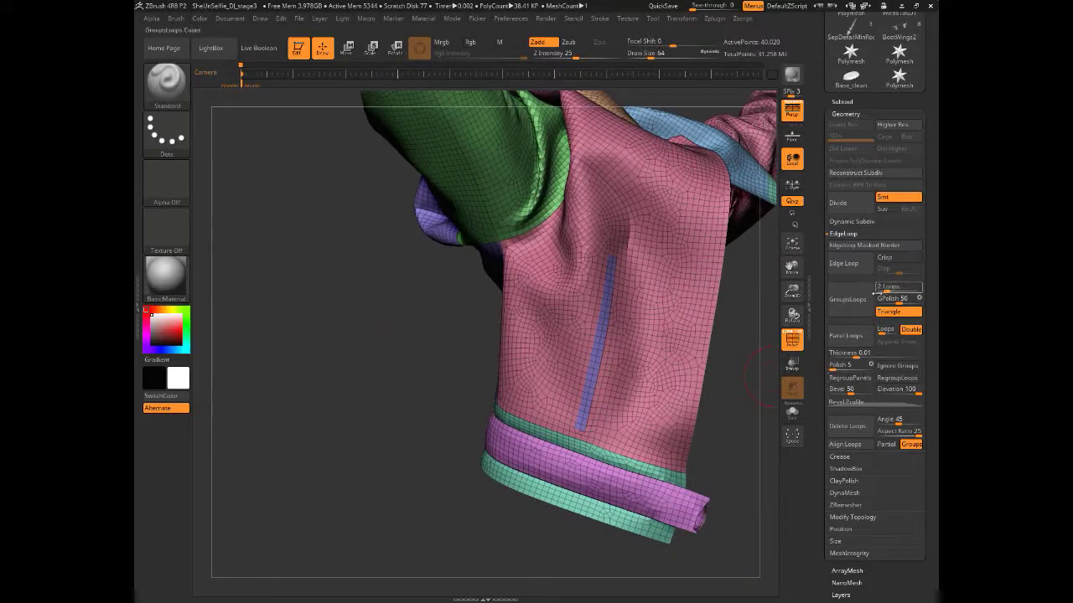
pyautogui.click(864, 303)
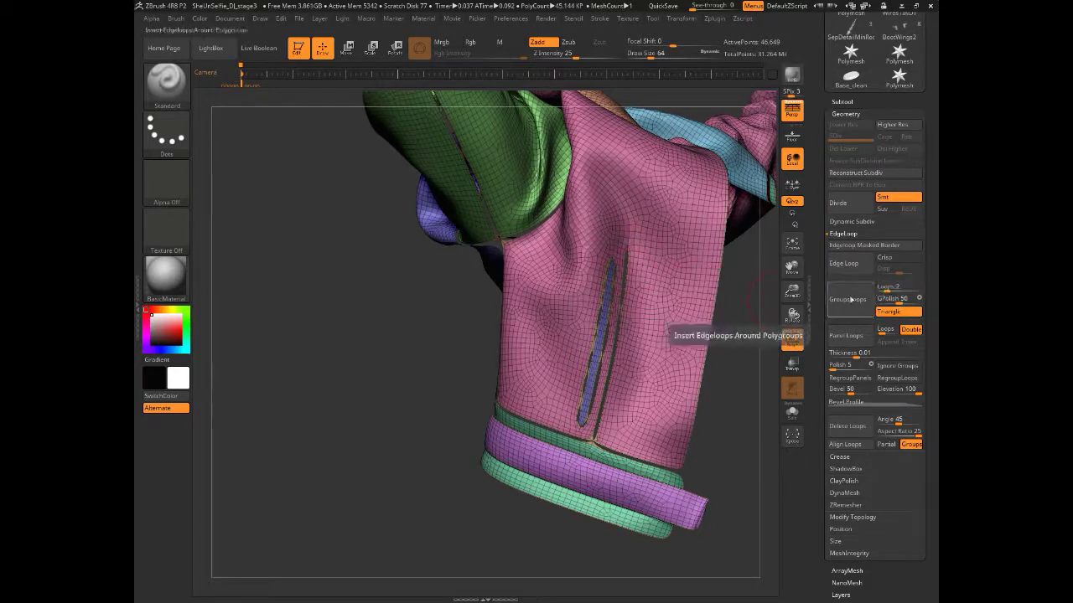
pyautogui.press('ctrl')
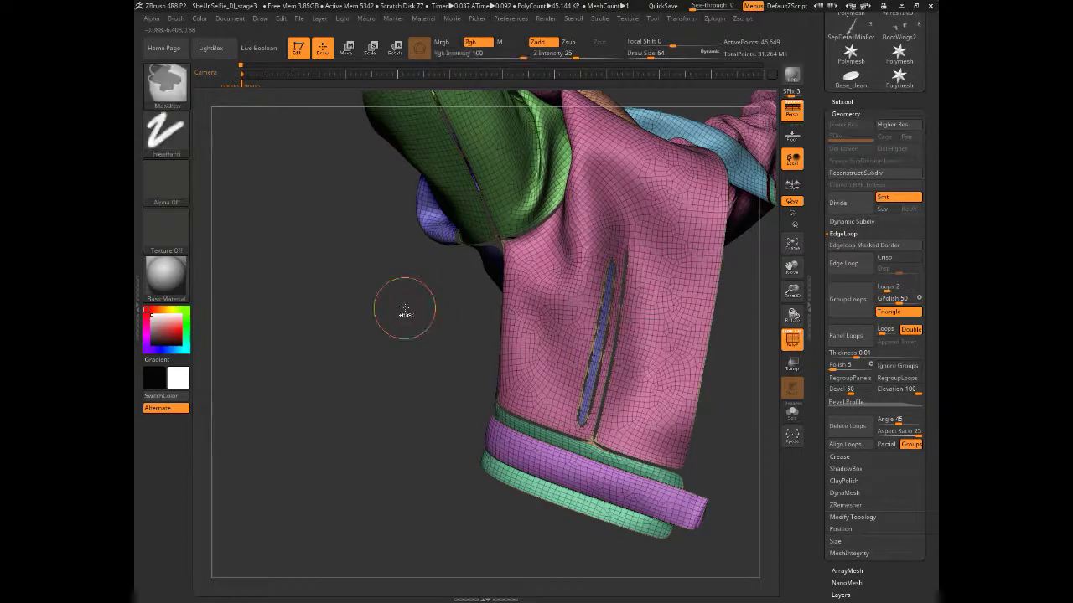
pyautogui.hotkey('ctrl', 'z')
# Isolate the pink front panel with the pocket strip, add an edge loop around its borders, and restore the whole jacket
pyautogui.moveTo(400, 315); pyautogui.dragTo(361, 379)
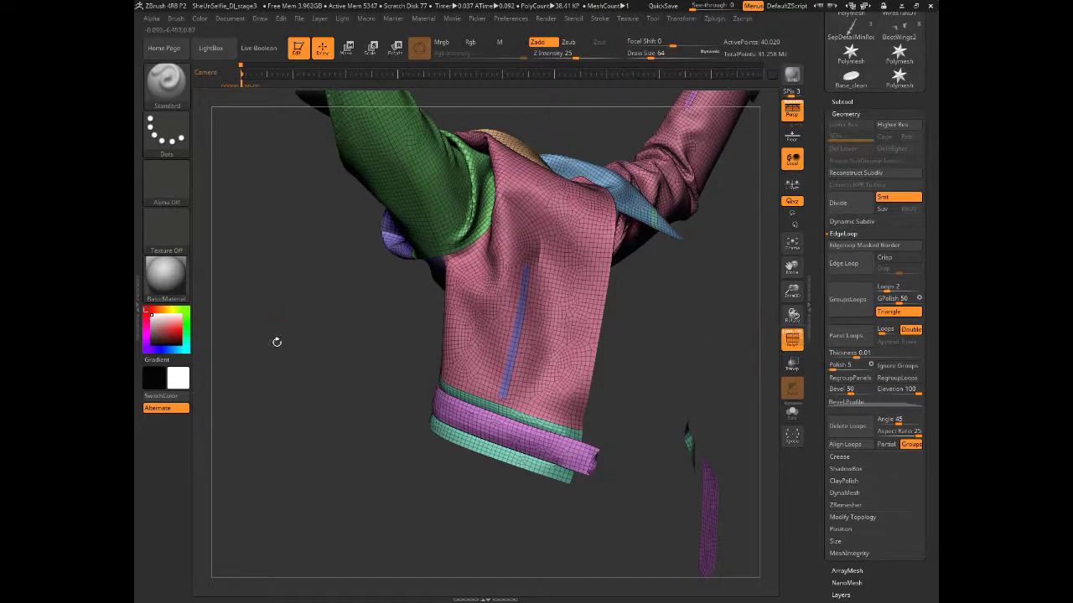
pyautogui.moveTo(320, 336); pyautogui.dragTo(331, 371)
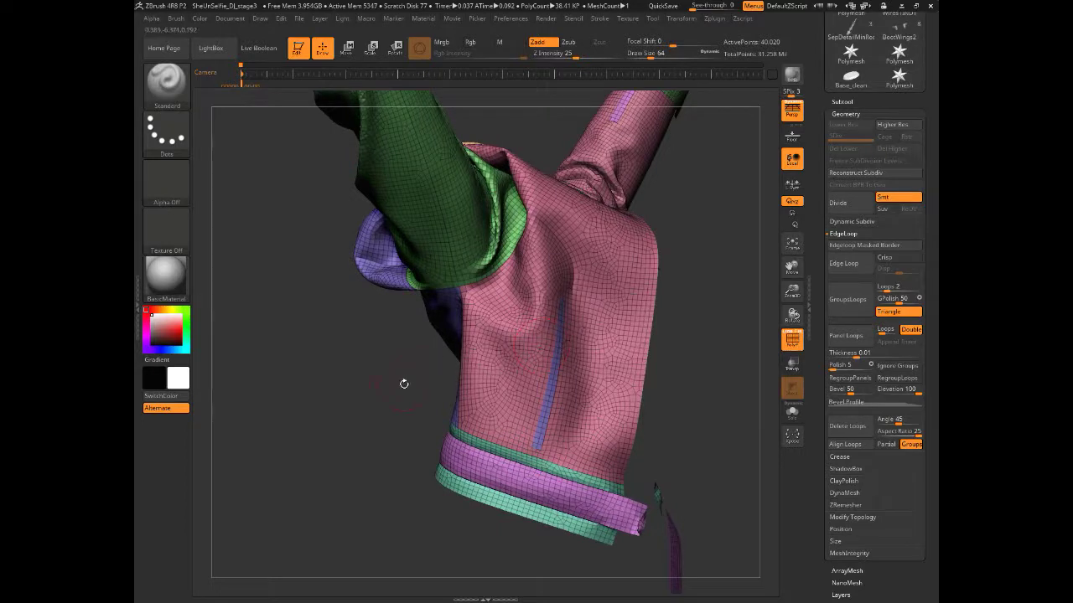
pyautogui.moveTo(403, 383); pyautogui.dragTo(373, 367)
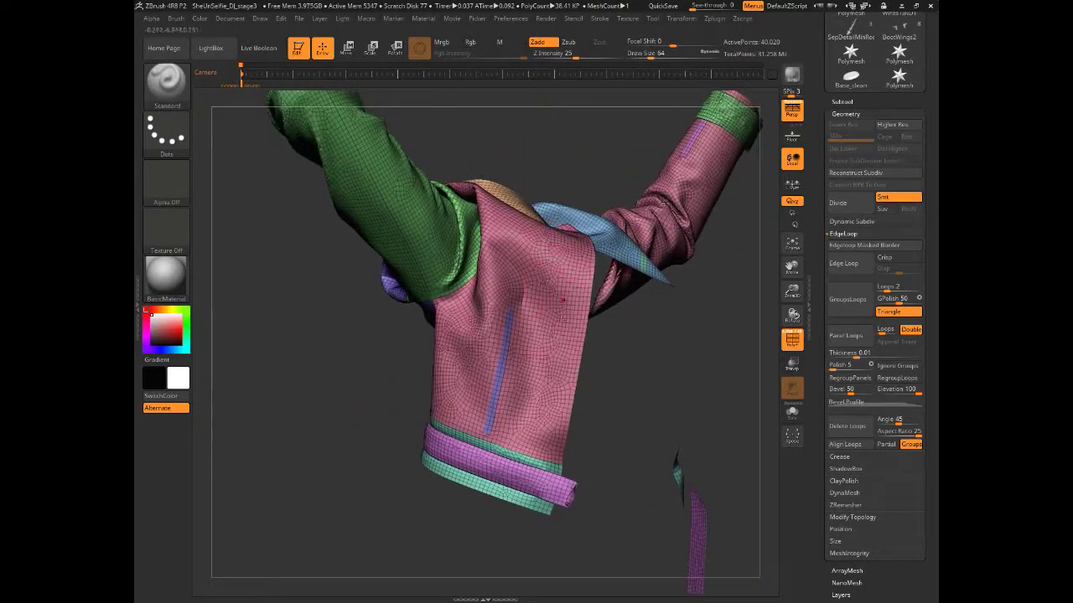
pyautogui.moveTo(371, 395); pyautogui.dragTo(552, 504)
pyautogui.moveTo(690, 410); pyautogui.dragTo(456, 373)
pyautogui.moveTo(371, 411)
pyautogui.keyDown('alt'); pyautogui.mouseDown()
pyautogui.moveTo(358, 338)
pyautogui.moveTo(364, 371)
pyautogui.moveTo(343, 344)
pyautogui.mouseUp(); pyautogui.keyUp('alt')
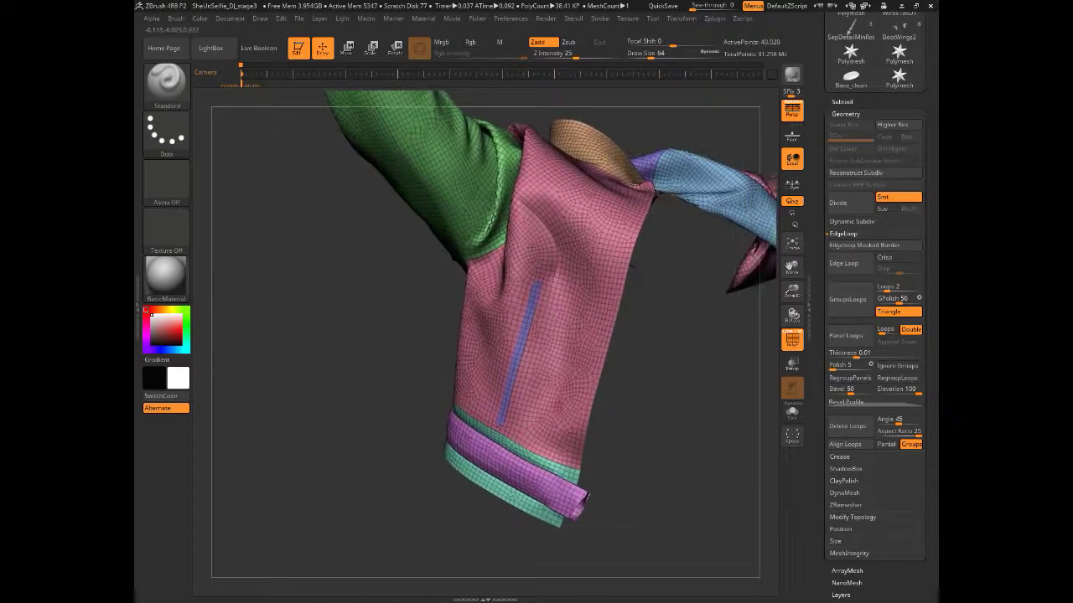
pyautogui.keyDown('ctrl'); pyautogui.keyDown('shift'); pyautogui.click(569, 386); pyautogui.keyUp('shift'); pyautogui.keyUp('ctrl')
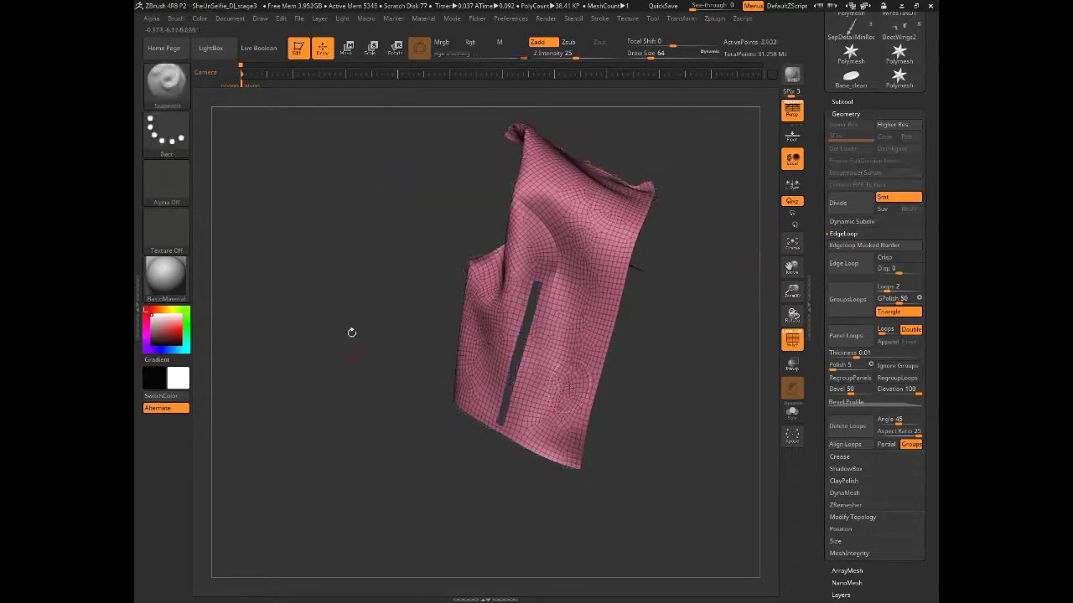
pyautogui.moveTo(350, 333); pyautogui.dragTo(356, 333)
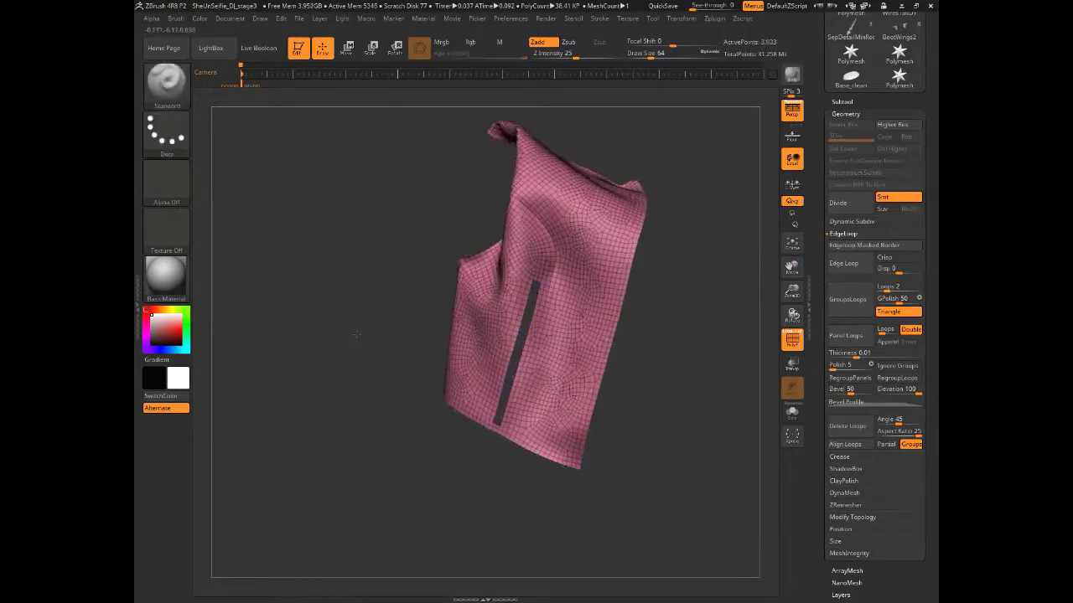
pyautogui.click(864, 265)
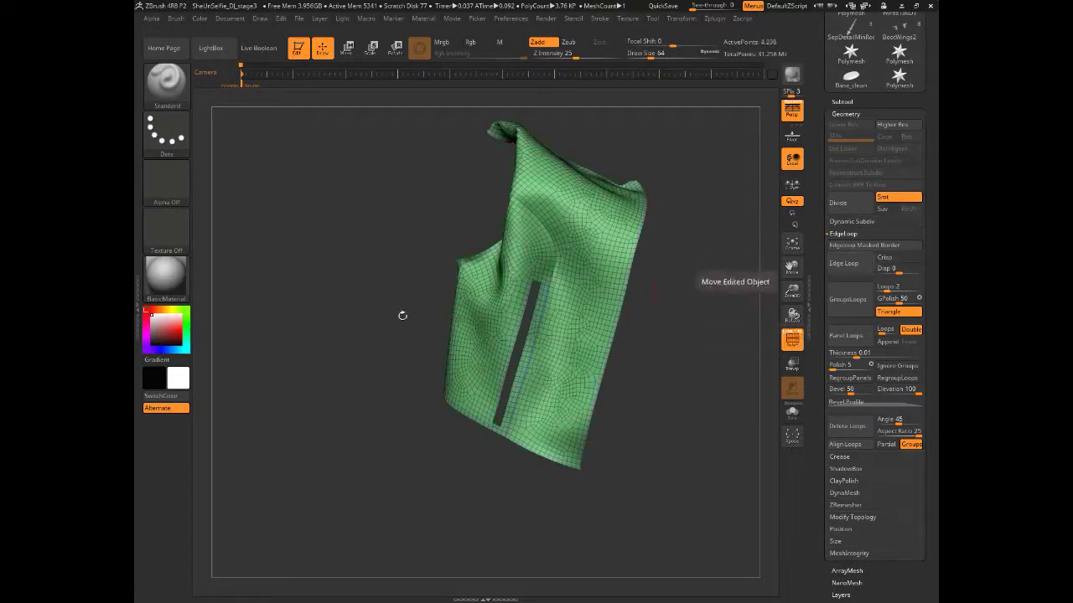
pyautogui.moveTo(371, 299)
pyautogui.keyDown('alt'); pyautogui.mouseDown()
pyautogui.moveTo(461, 432)
pyautogui.moveTo(464, 453)
pyautogui.mouseUp(); pyautogui.keyUp('alt')
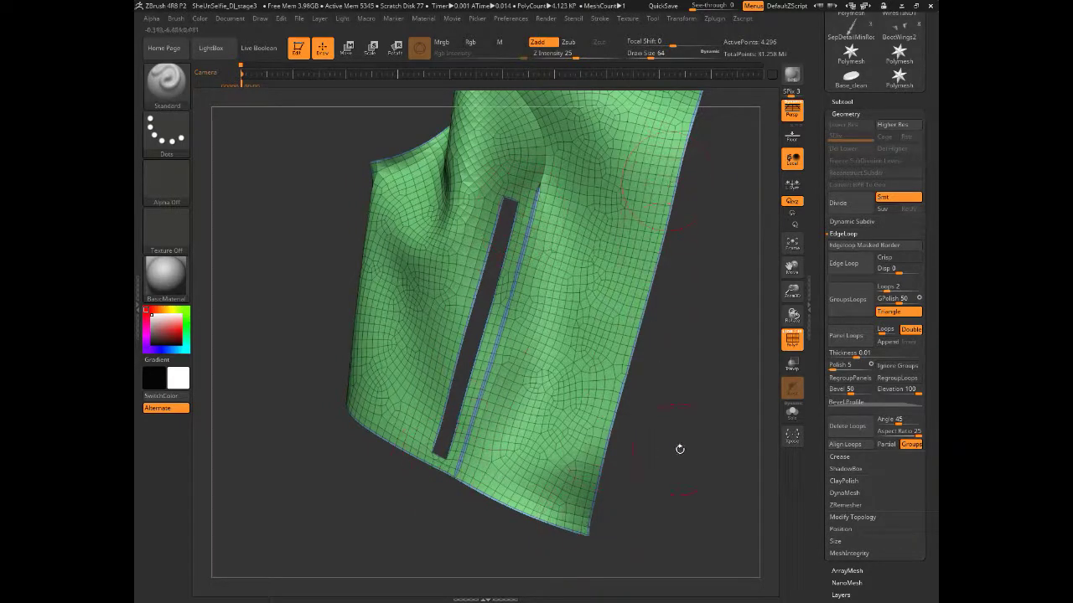
pyautogui.moveTo(689, 444); pyautogui.dragTo(685, 406)
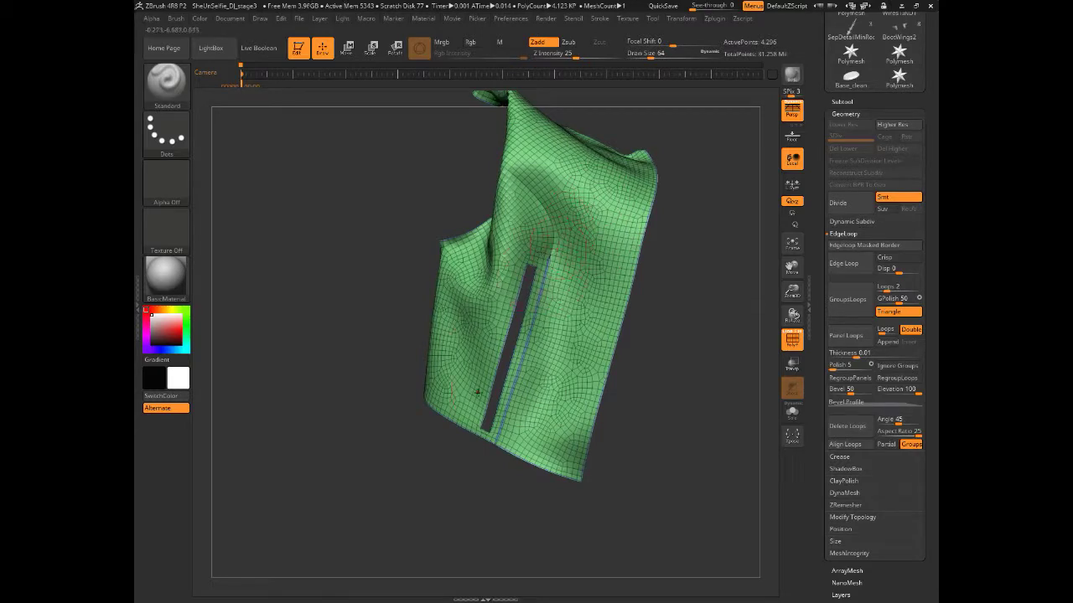
pyautogui.keyDown('ctrl'); pyautogui.keyDown('shift'); pyautogui.click(343, 403); pyautogui.keyUp('shift'); pyautogui.keyUp('ctrl')
# Isolate the teal underlying band of the bottom hem, add an edge loop around its borders, and show all pieces
pyautogui.hotkey('ctrl', 'shift')
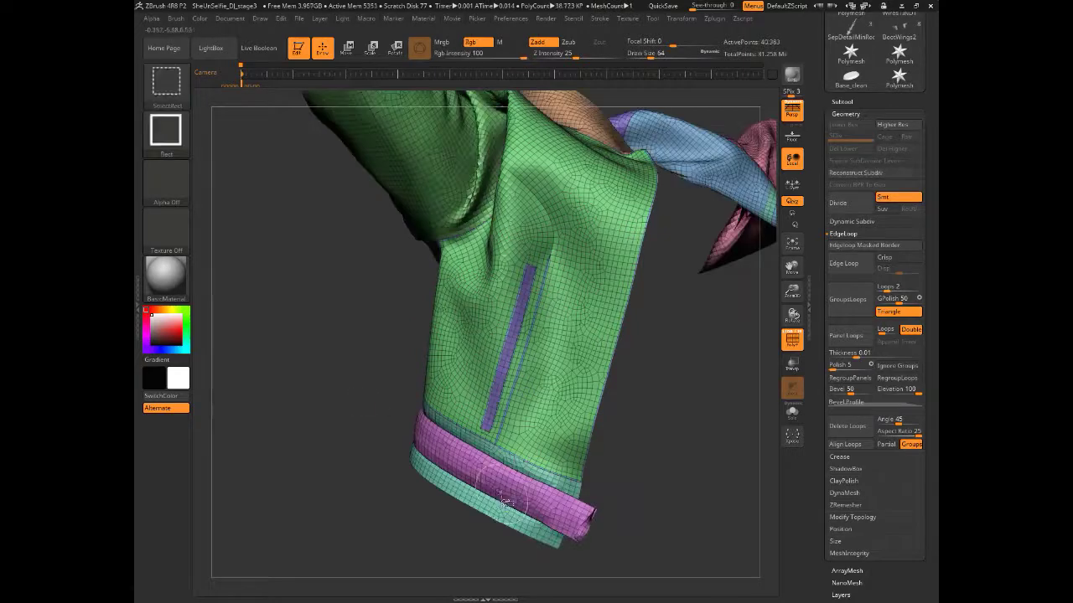
pyautogui.keyDown('ctrl'); pyautogui.keyDown('shift'); pyautogui.click(497, 506); pyautogui.keyUp('shift'); pyautogui.keyUp('ctrl')
pyautogui.moveTo(377, 343); pyautogui.dragTo(454, 228)
pyautogui.hotkey('ctrl', 'w')
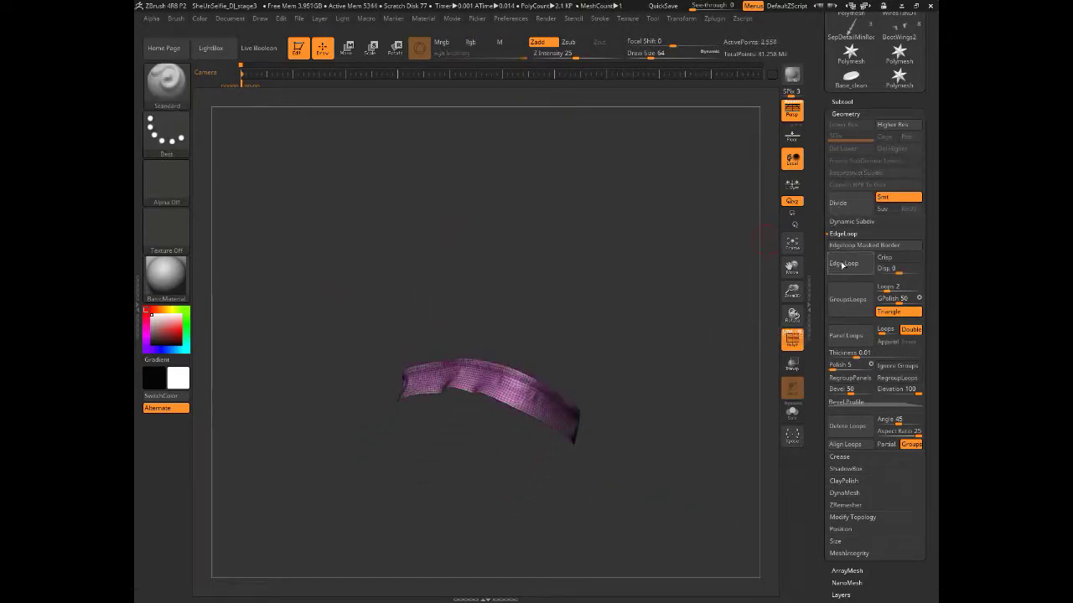
pyautogui.hotkey('ctrl', 'shift')
pyautogui.keyDown('ctrl'); pyautogui.keyDown('shift'); pyautogui.click(666, 331); pyautogui.keyUp('shift'); pyautogui.keyUp('ctrl')
# Isolate the green sleeve, add an edge loop around its open borders, and show the whole jacket again
pyautogui.moveTo(665, 328); pyautogui.dragTo(387, 317)
pyautogui.keyDown('ctrl'); pyautogui.keyDown('shift'); pyautogui.click(486, 213); pyautogui.keyUp('shift'); pyautogui.keyUp('ctrl')
pyautogui.keyDown('alt'); pyautogui.moveTo(419, 214); pyautogui.dragTo(421, 333); pyautogui.keyUp('alt')
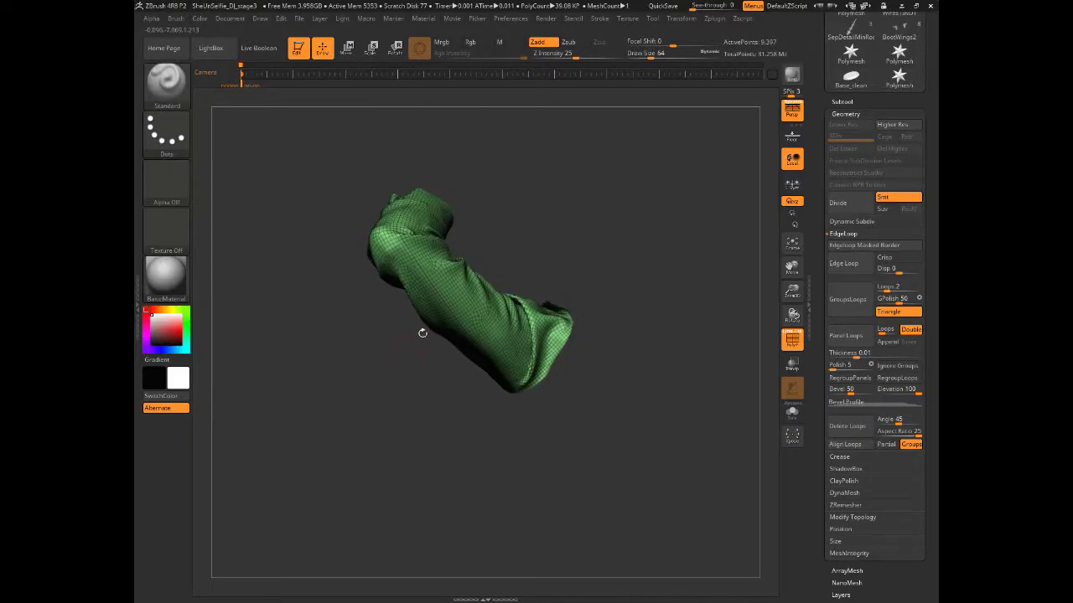
pyautogui.hotkey('ctrl', 'w')
pyautogui.keyDown('ctrl'); pyautogui.keyDown('shift'); pyautogui.click(567, 192); pyautogui.keyUp('shift'); pyautogui.keyUp('ctrl')
# Isolate the outer band of the bottom hem, add an edge loop along its borders, and restore the hidden pieces
pyautogui.moveTo(335, 267); pyautogui.dragTo(519, 252)
pyautogui.keyDown('ctrl'); pyautogui.keyDown('shift'); pyautogui.click(519, 252); pyautogui.keyUp('shift'); pyautogui.keyUp('ctrl')
pyautogui.hotkey('ctrl', 'e')
pyautogui.keyDown('ctrl'); pyautogui.keyDown('shift'); pyautogui.click(704, 311); pyautogui.keyUp('shift'); pyautogui.keyUp('ctrl')
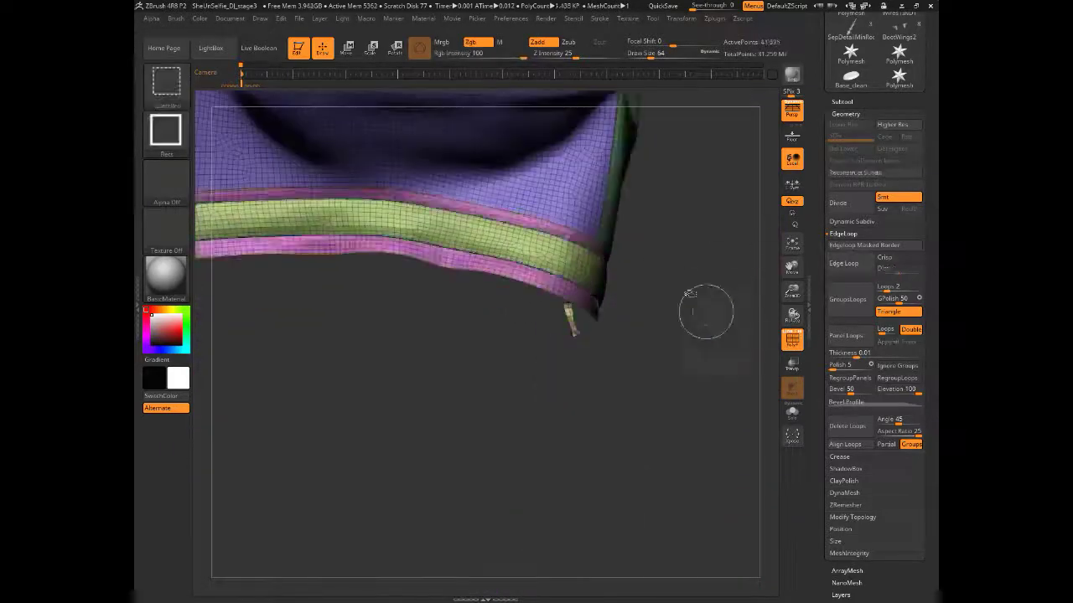
# Isolate the pink sleeve, add an edge loop around its borders, and bring back the full jacket
pyautogui.keyDown('alt'); pyautogui.moveTo(704, 311); pyautogui.dragTo(587, 302); pyautogui.keyUp('alt')
pyautogui.moveTo(503, 302); pyautogui.dragTo(553, 303)
pyautogui.keyDown('ctrl'); pyautogui.keyDown('shift'); pyautogui.click(548, 297); pyautogui.keyUp('shift'); pyautogui.keyUp('ctrl')
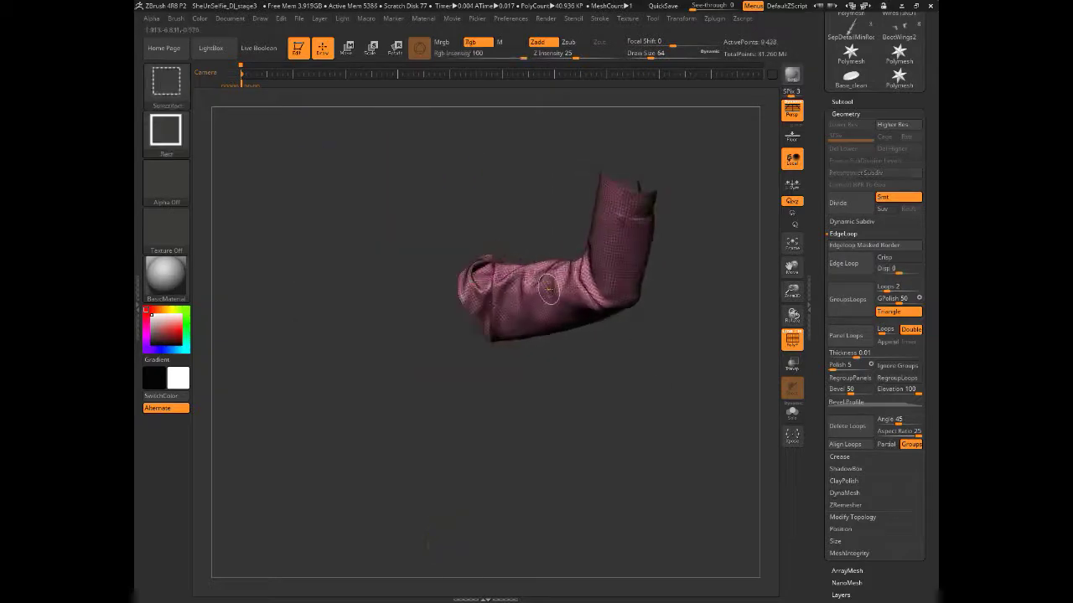
pyautogui.click(868, 263)
pyautogui.keyDown('ctrl'); pyautogui.keyDown('shift'); pyautogui.click(707, 349); pyautogui.keyUp('shift'); pyautogui.keyUp('ctrl')
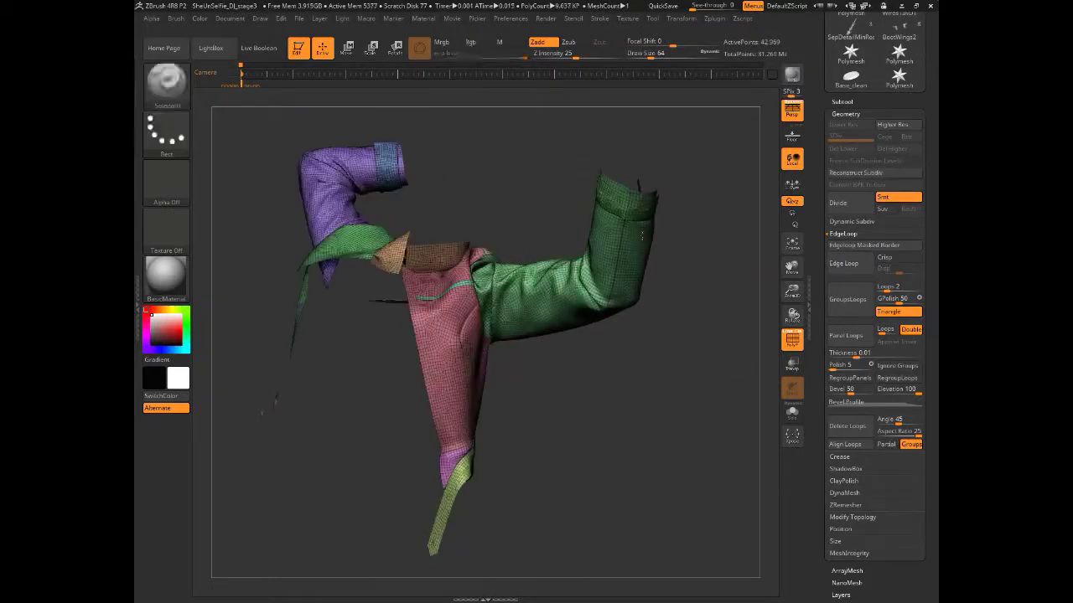
# Add edge loops around the borders of the neighbouring cuff and the collar, isolating each piece and restoring full visibility
pyautogui.keyDown('ctrl'); pyautogui.keyDown('shift'); pyautogui.click(619, 207); pyautogui.keyUp('shift'); pyautogui.keyUp('ctrl')
pyautogui.hotkey('ctrl', 'w')
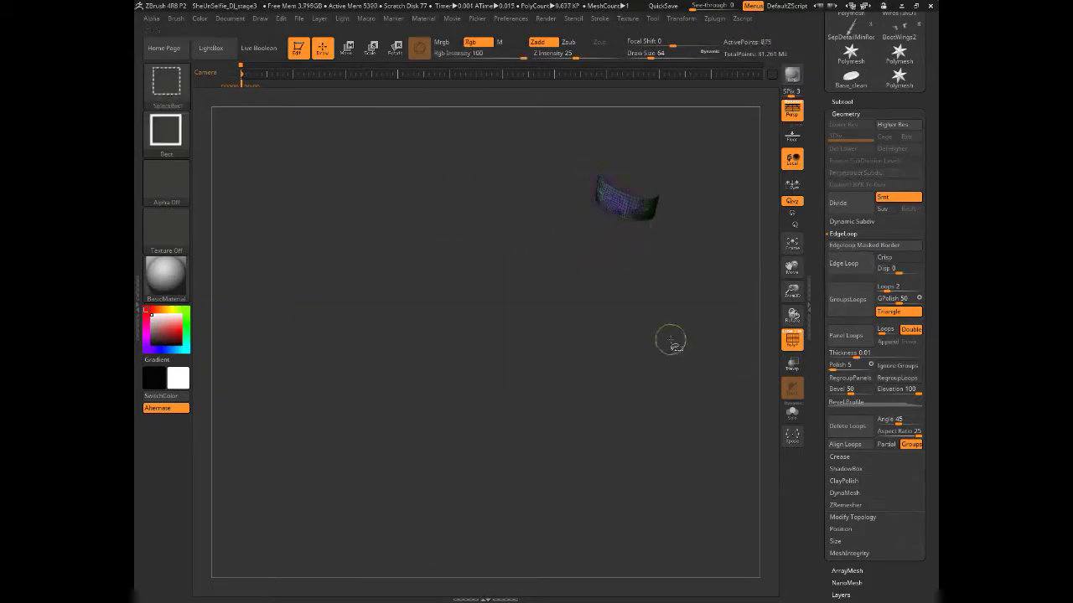
pyautogui.keyDown('ctrl'); pyautogui.keyDown('shift'); pyautogui.click(671, 337); pyautogui.keyUp('shift'); pyautogui.keyUp('ctrl')
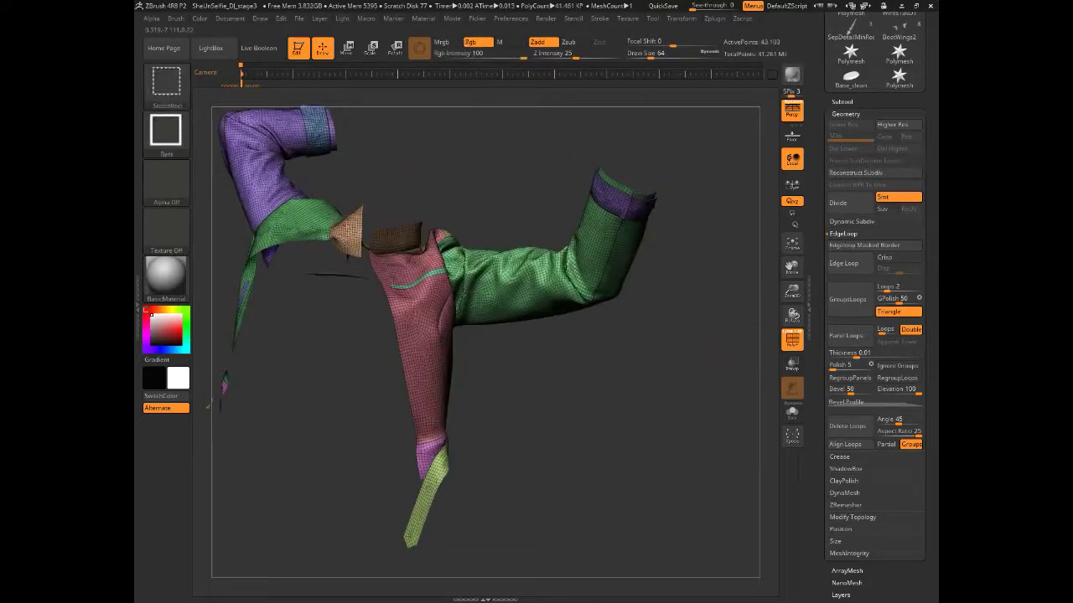
pyautogui.keyDown('ctrl'); pyautogui.keyDown('shift'); pyautogui.click(345, 230); pyautogui.keyUp('shift'); pyautogui.keyUp('ctrl')
pyautogui.moveTo(664, 325)
pyautogui.mouseDown()
pyautogui.moveTo(652, 309)
pyautogui.moveTo(675, 328)
pyautogui.mouseUp()
pyautogui.keyDown('ctrl'); pyautogui.keyDown('shift'); pyautogui.click(663, 309); pyautogui.keyUp('shift'); pyautogui.keyUp('ctrl')
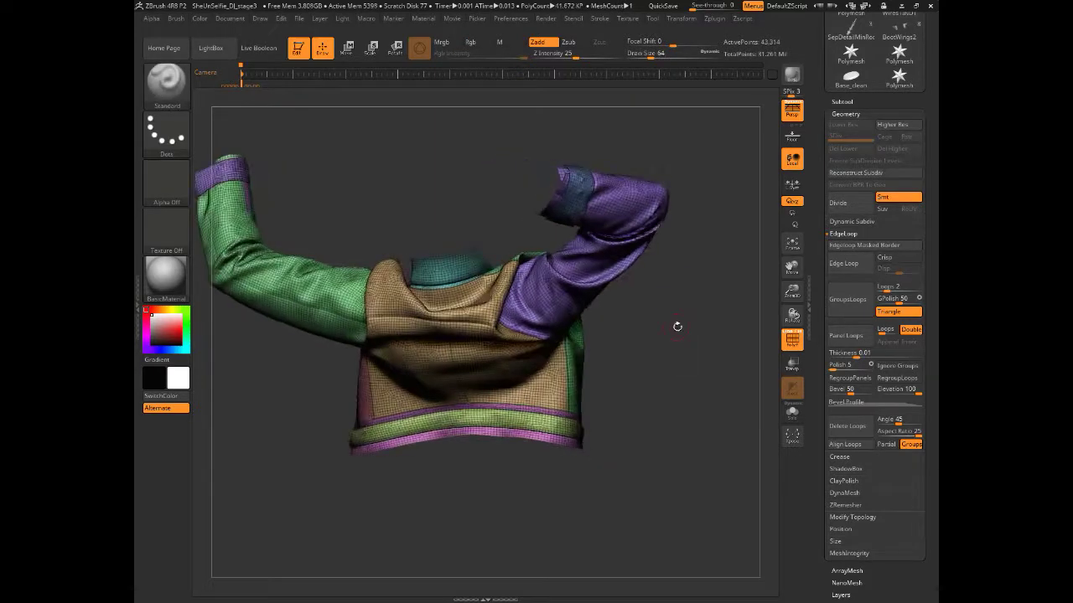
# Examine the jacket's edge-looped panels, collar, sleeves and hem from the front and back
pyautogui.moveTo(401, 201); pyautogui.dragTo(319, 315)
pyautogui.keyDown('alt'); pyautogui.moveTo(647, 369); pyautogui.dragTo(647, 436); pyautogui.keyUp('alt')
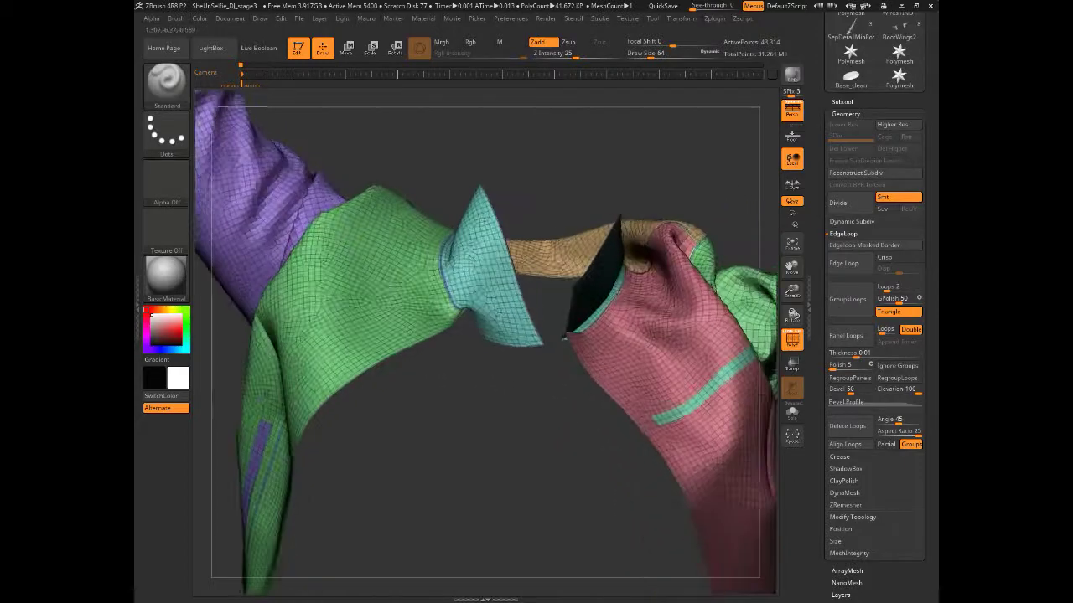
pyautogui.keyDown('alt'); pyautogui.moveTo(527, 442); pyautogui.dragTo(443, 400); pyautogui.keyUp('alt')
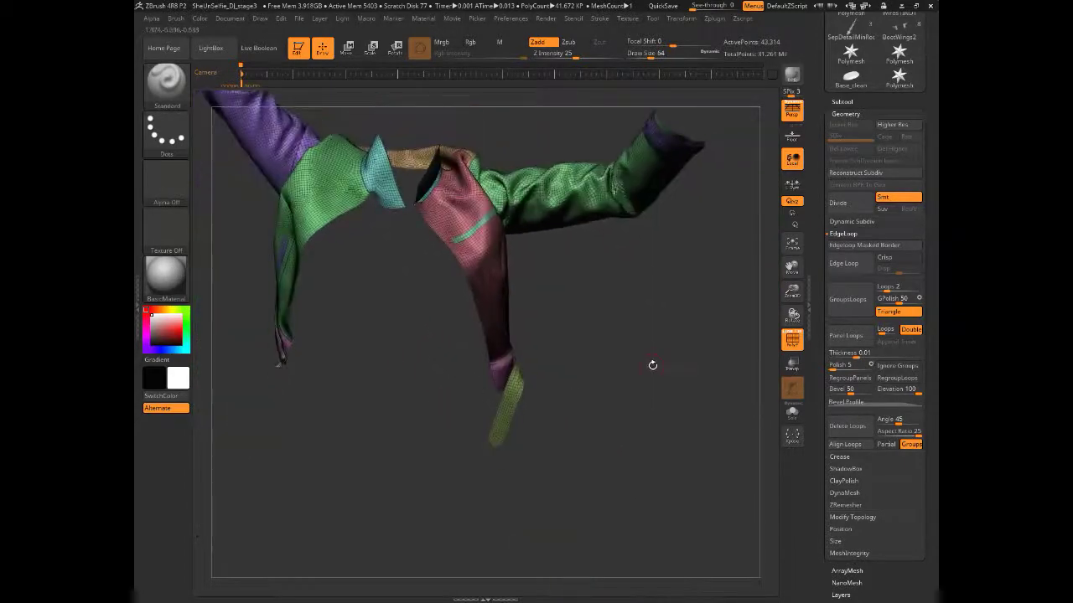
pyautogui.moveTo(653, 366); pyautogui.dragTo(672, 406)
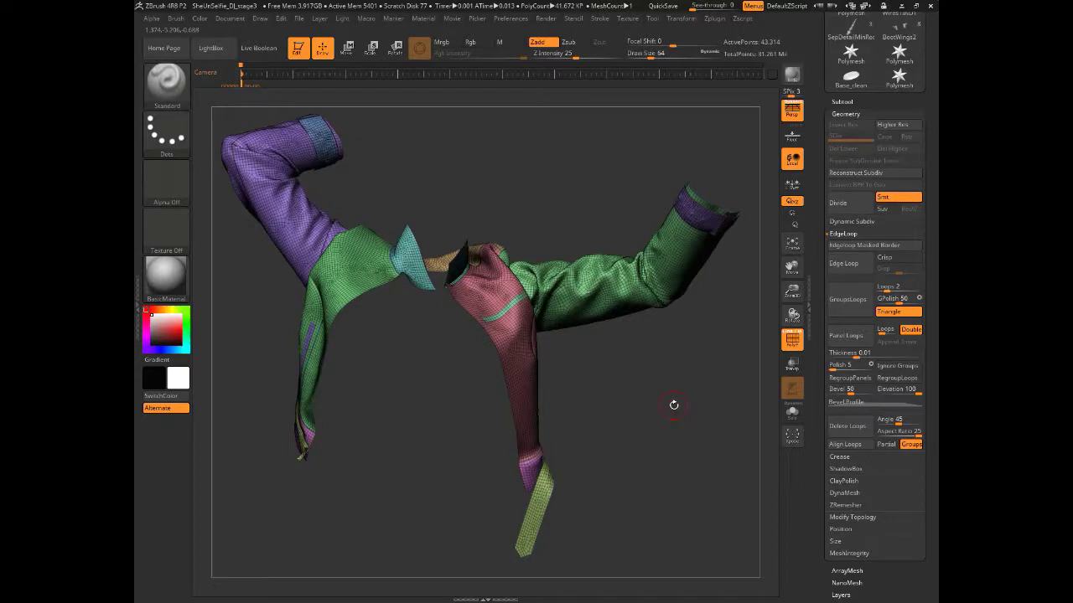
pyautogui.moveTo(674, 405); pyautogui.dragTo(611, 452)
pyautogui.moveTo(397, 235); pyautogui.dragTo(436, 188)
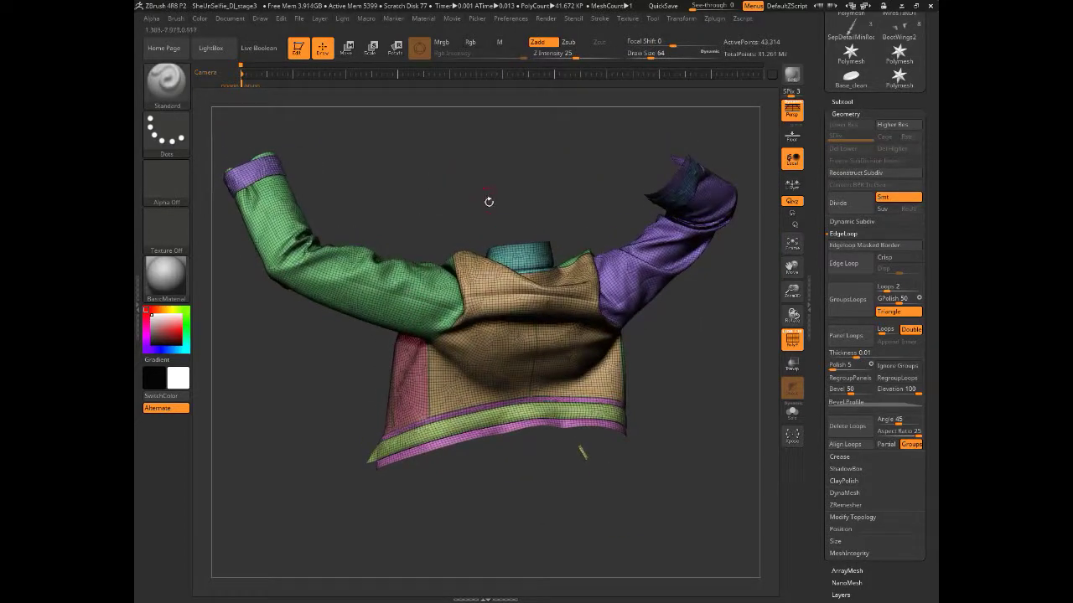
pyautogui.moveTo(734, 389); pyautogui.dragTo(352, 342)
pyautogui.moveTo(258, 358); pyautogui.dragTo(263, 357)
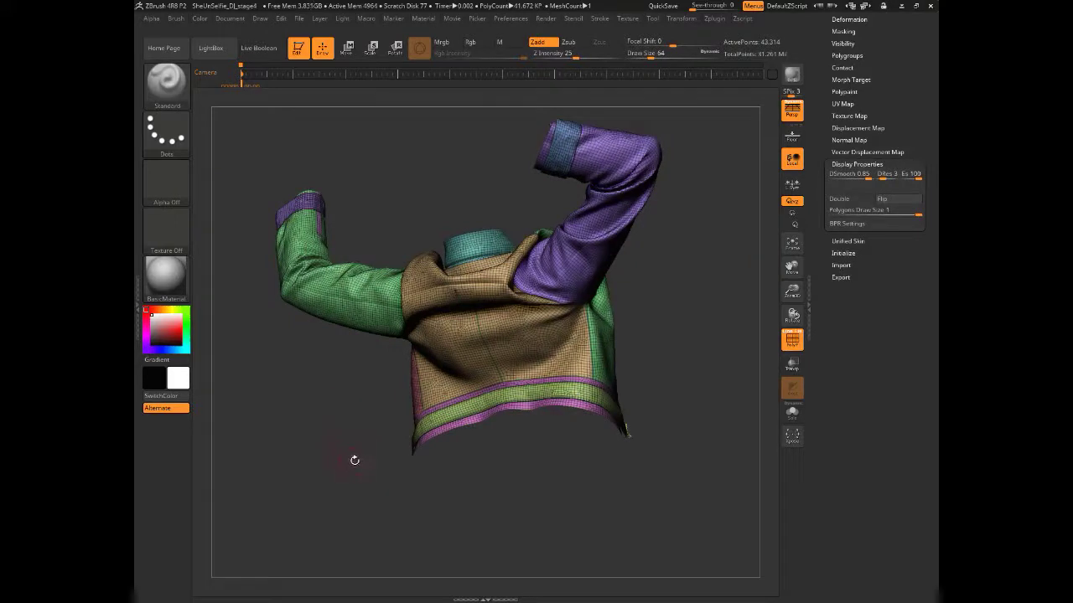
# Isolate the green front panel beside the pocket strip and mask the entire panel
pyautogui.moveTo(353, 464); pyautogui.dragTo(323, 419)
pyautogui.moveTo(297, 467)
pyautogui.mouseDown()
pyautogui.moveTo(313, 498)
pyautogui.moveTo(300, 494)
pyautogui.moveTo(323, 492)
pyautogui.moveTo(303, 497)
pyautogui.moveTo(276, 360)
pyautogui.moveTo(298, 356)
pyautogui.moveTo(245, 349)
pyautogui.moveTo(313, 334)
pyautogui.mouseUp()
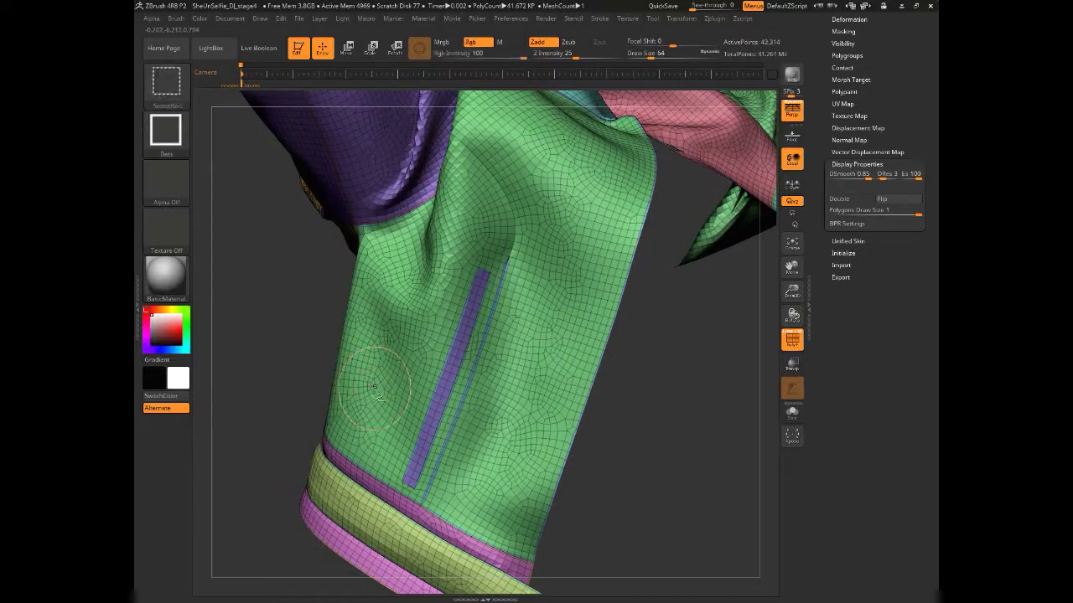
pyautogui.keyDown('ctrl'); pyautogui.keyDown('shift'); pyautogui.click(375, 387); pyautogui.keyUp('shift'); pyautogui.keyUp('ctrl')
pyautogui.keyDown('ctrl'); pyautogui.keyDown('shift'); pyautogui.click(295, 352); pyautogui.keyUp('shift'); pyautogui.keyUp('ctrl')
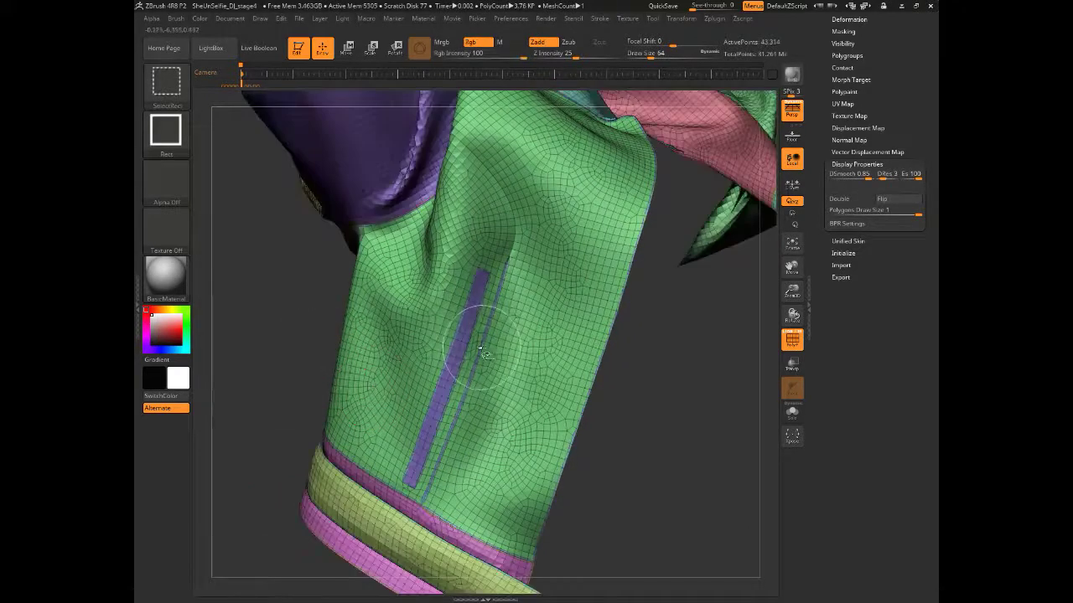
pyautogui.keyDown('ctrl'); pyautogui.keyDown('shift'); pyautogui.click(481, 352); pyautogui.keyUp('shift'); pyautogui.keyUp('ctrl')
pyautogui.moveTo(287, 377)
pyautogui.mouseDown()
pyautogui.moveTo(290, 421)
pyautogui.moveTo(280, 410)
pyautogui.moveTo(303, 437)
pyautogui.mouseUp()
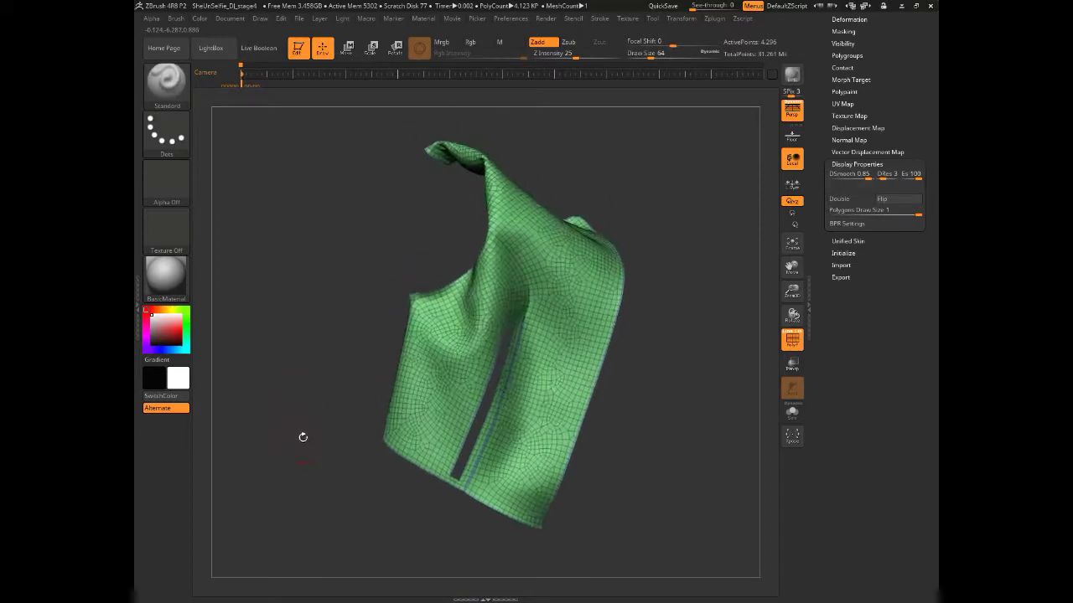
pyautogui.moveTo(283, 114)
pyautogui.keyDown('ctrl'); pyautogui.mouseDown()
pyautogui.moveTo(669, 458)
pyautogui.moveTo(714, 558)
pyautogui.mouseUp(); pyautogui.keyUp('ctrl')
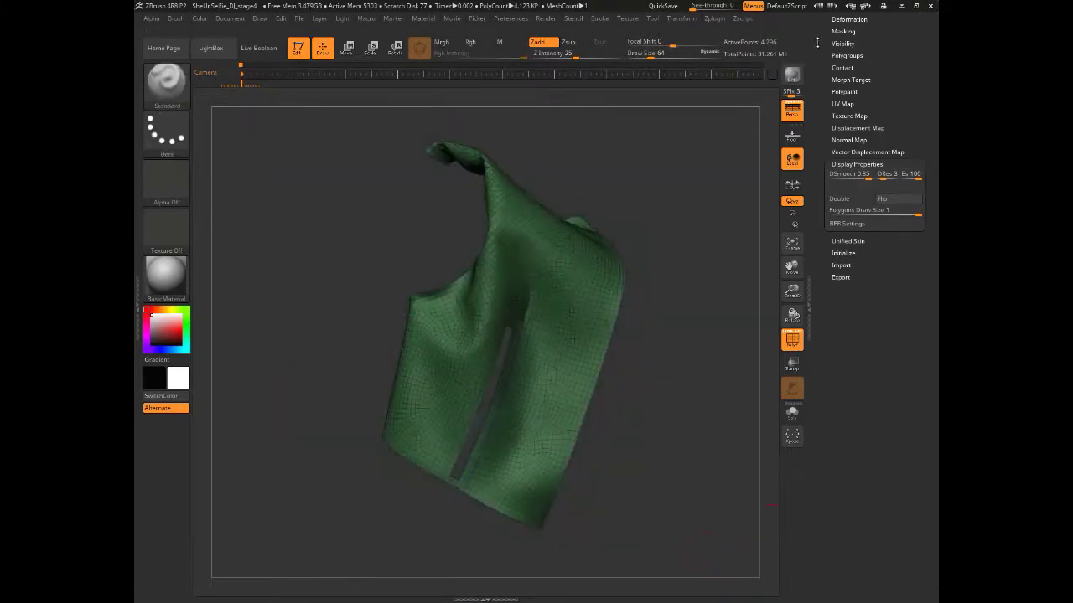
# Assign the masked green front panel its own polygroup and bring back the full jacket
pyautogui.click(846, 56)
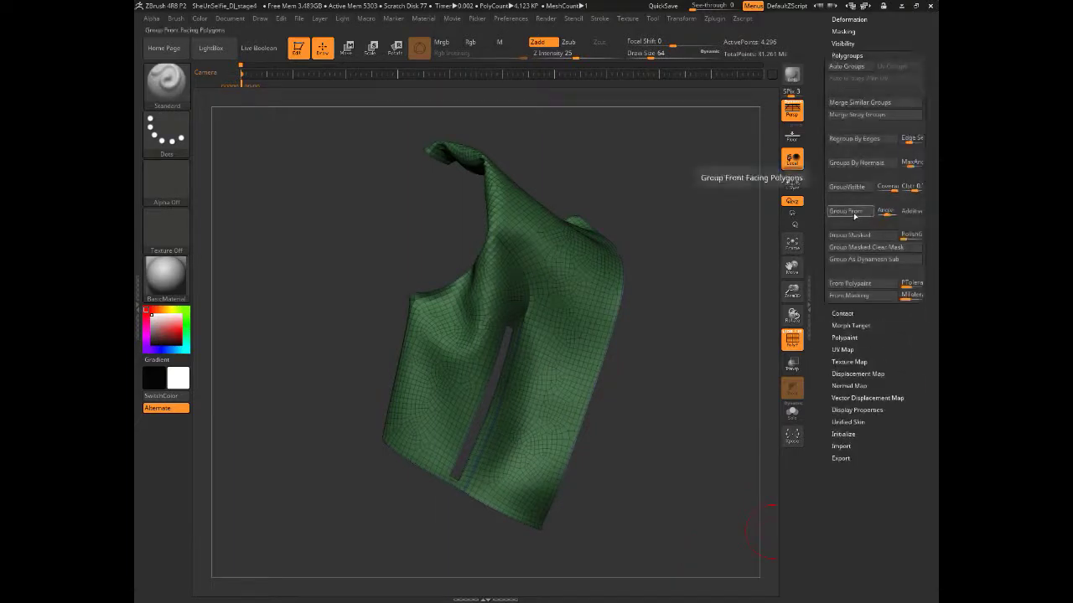
pyautogui.click(850, 235)
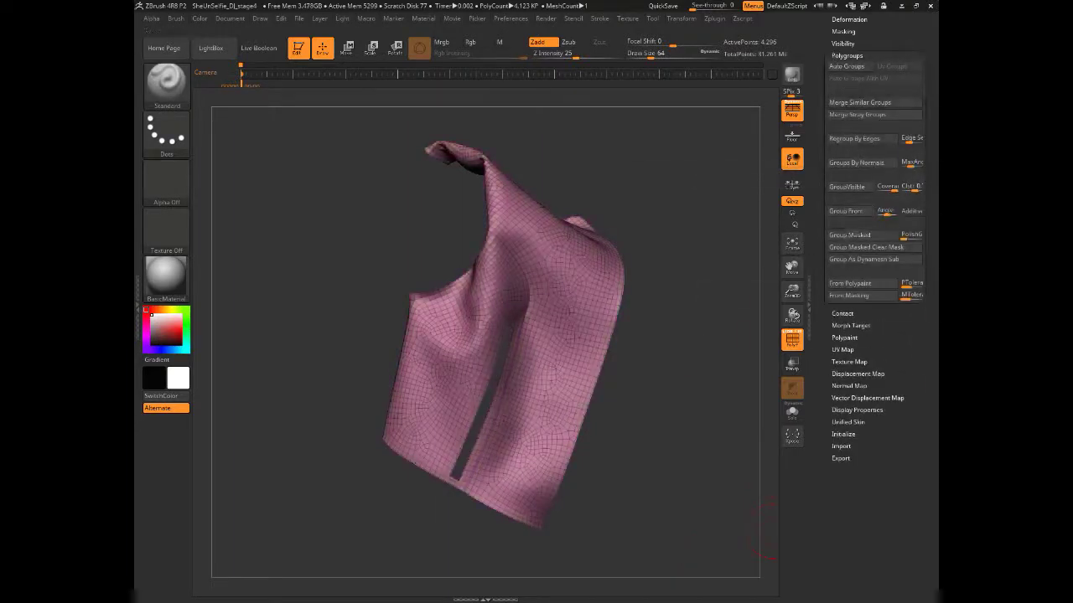
pyautogui.moveTo(706, 347); pyautogui.dragTo(675, 347)
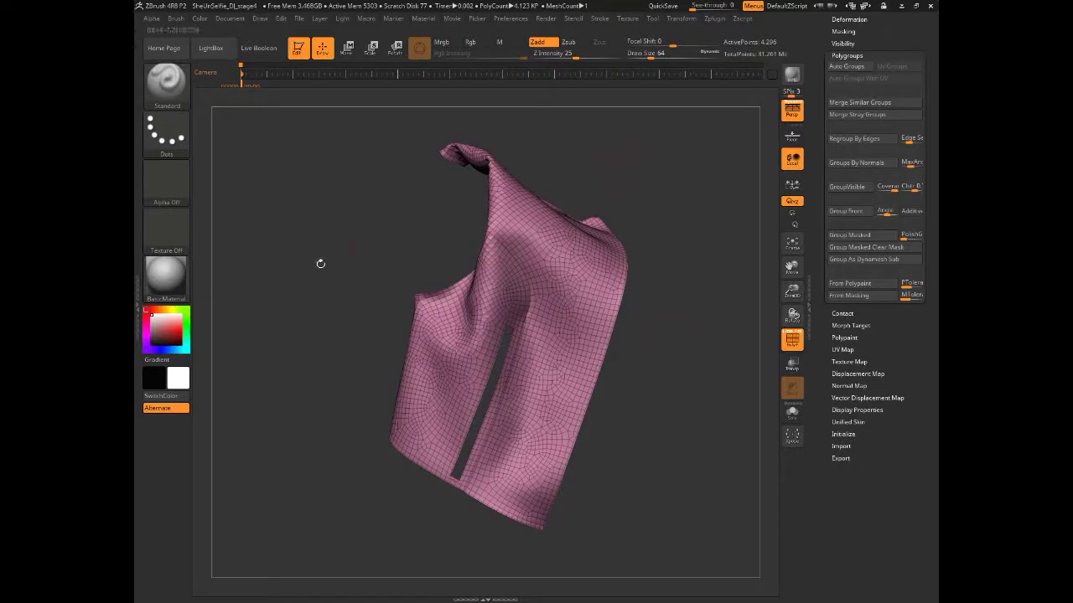
pyautogui.hotkey('ctrl', 'shift')
pyautogui.keyDown('ctrl'); pyautogui.keyDown('shift'); pyautogui.click(288, 326); pyautogui.keyUp('shift'); pyautogui.keyUp('ctrl')
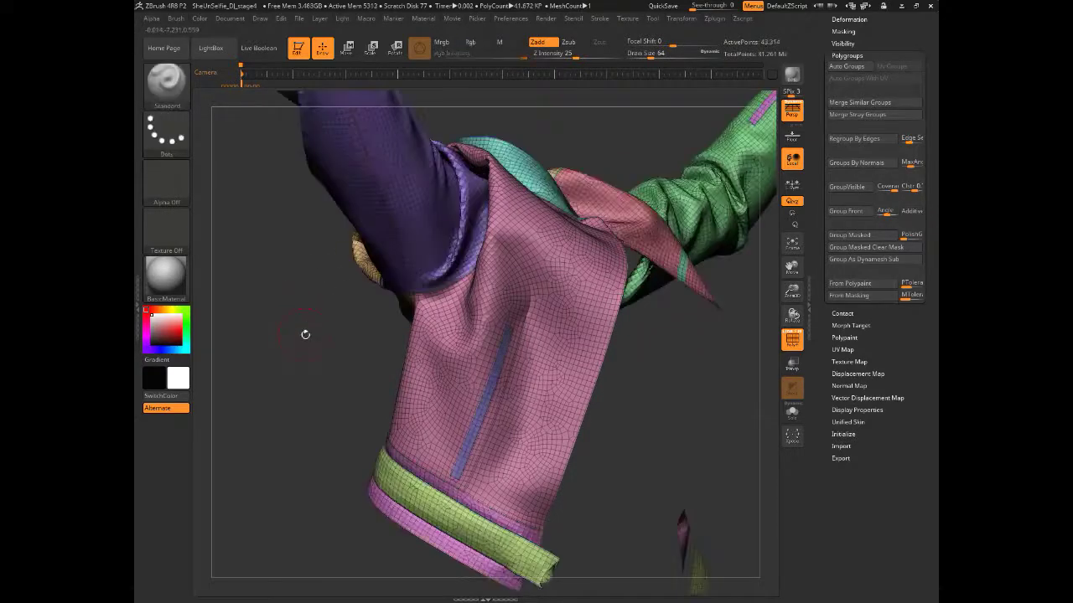
# Isolate the purple strip behind the green hem band, mask it entirely, and restore the full jacket
pyautogui.keyDown('alt'); pyautogui.moveTo(305, 335); pyautogui.dragTo(272, 214); pyautogui.keyUp('alt')
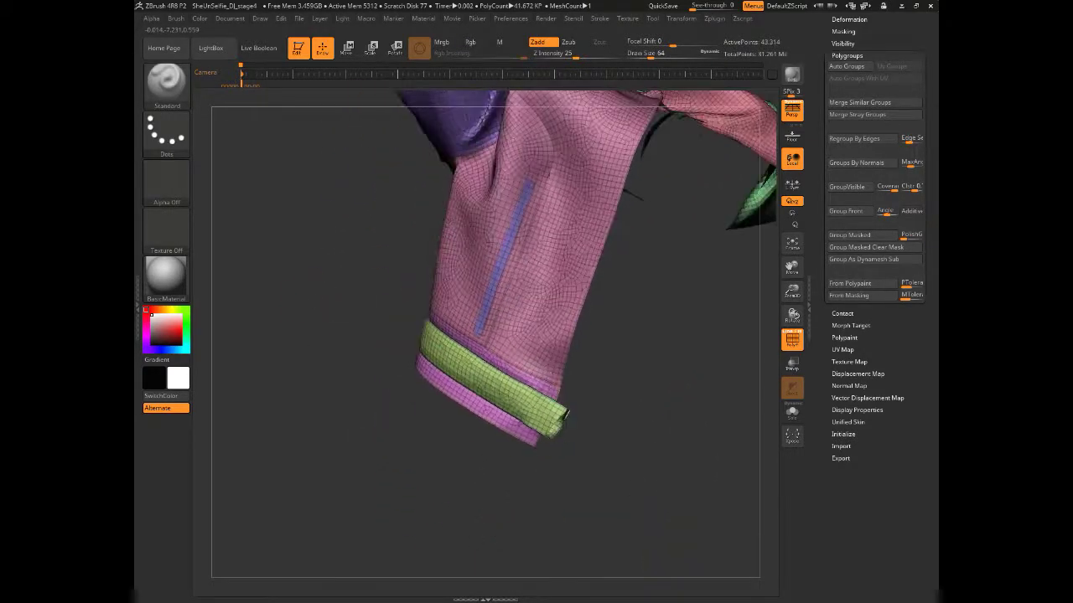
pyautogui.moveTo(315, 302); pyautogui.dragTo(317, 315)
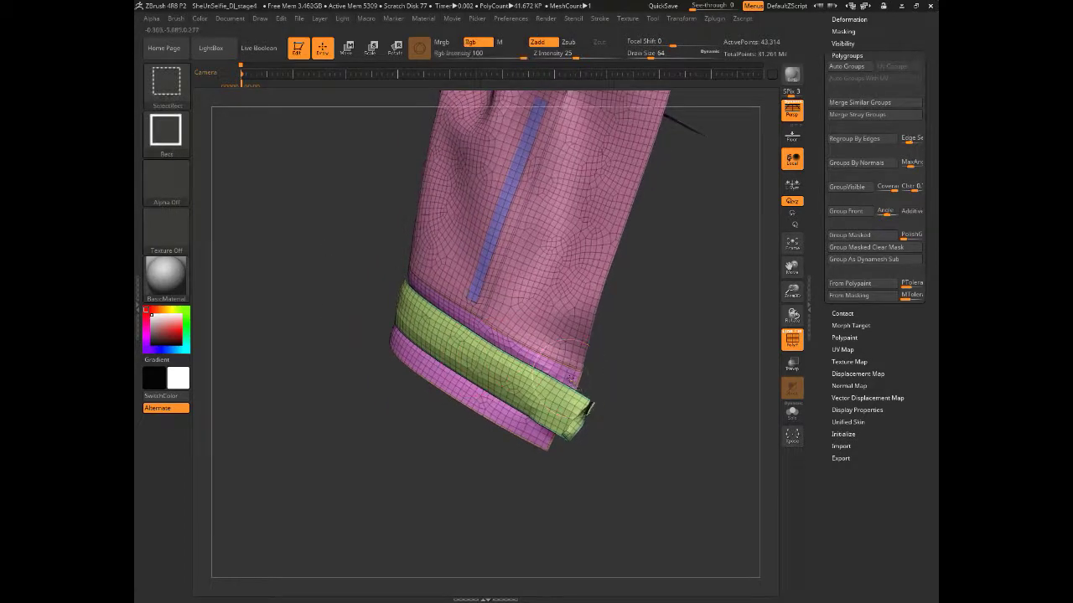
pyautogui.keyDown('ctrl'); pyautogui.keyDown('shift'); pyautogui.click(577, 378); pyautogui.keyUp('shift'); pyautogui.keyUp('ctrl')
pyautogui.keyDown('alt'); pyautogui.moveTo(299, 175); pyautogui.dragTo(299, 125); pyautogui.keyUp('alt')
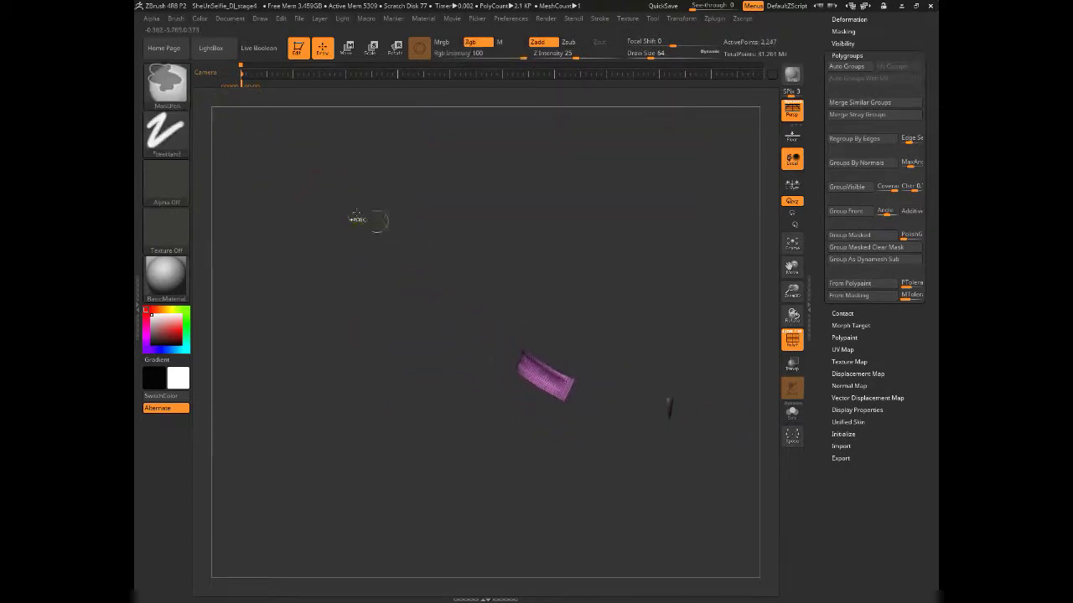
pyautogui.keyDown('ctrl'); pyautogui.moveTo(358, 213); pyautogui.dragTo(741, 511); pyautogui.keyUp('ctrl')
pyautogui.keyDown('alt'); pyautogui.moveTo(573, 451); pyautogui.dragTo(578, 519); pyautogui.keyUp('alt')
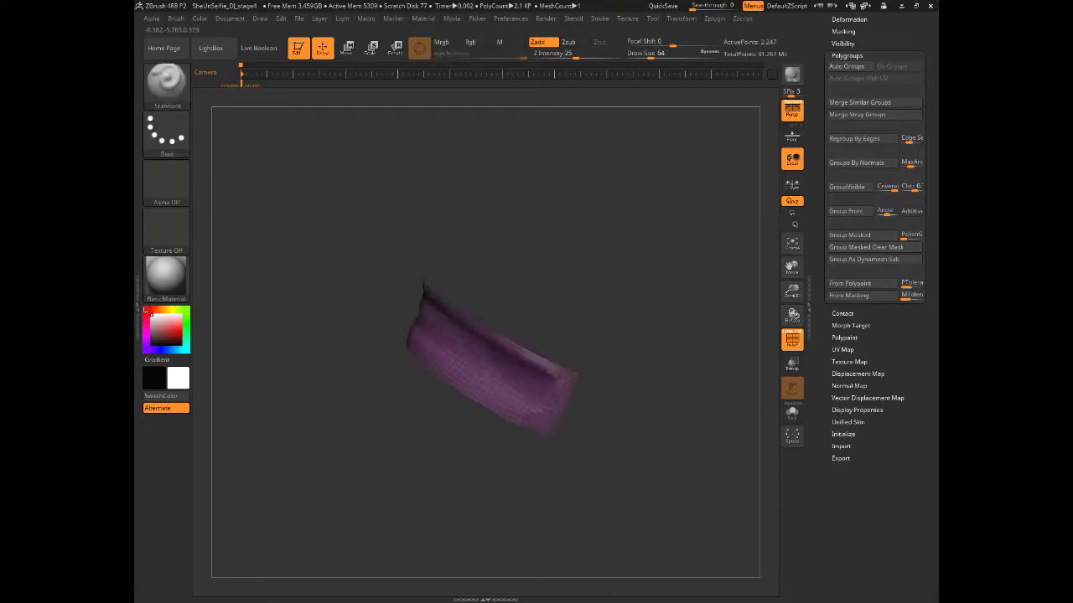
pyautogui.keyDown('ctrl'); pyautogui.keyDown('shift'); pyautogui.click(450, 431); pyautogui.keyUp('shift'); pyautogui.keyUp('ctrl')
pyautogui.keyDown('alt'); pyautogui.moveTo(628, 481); pyautogui.dragTo(647, 591); pyautogui.keyUp('alt')
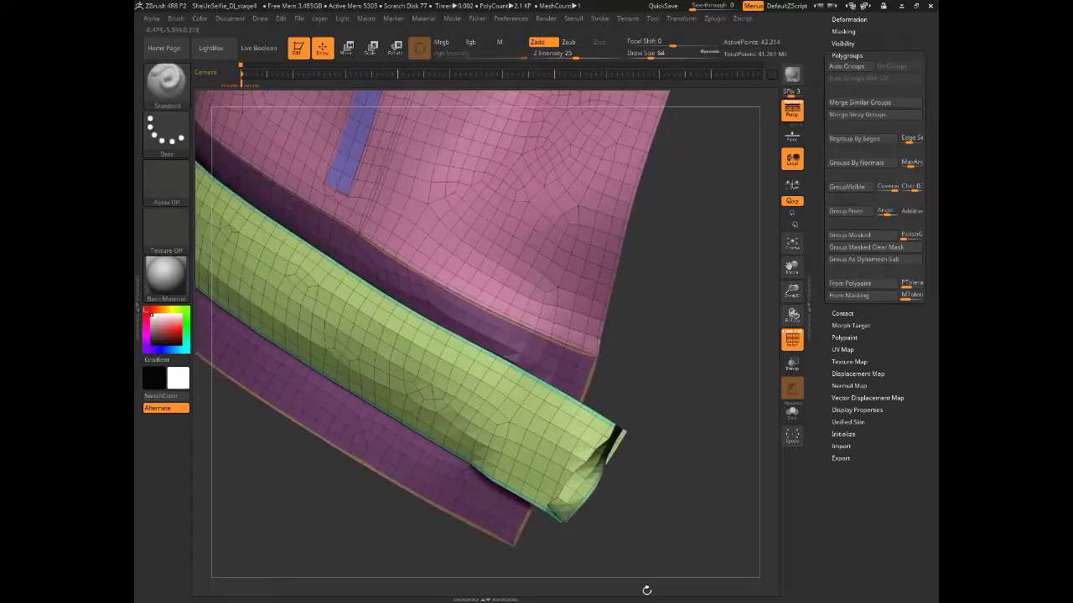
# Mask the thin border loop around the hem strip and combine all masked hem polygons into one polygroup
pyautogui.keyDown('ctrl'); pyautogui.keyDown('shift'); pyautogui.click(594, 361); pyautogui.keyUp('shift'); pyautogui.keyUp('ctrl')
pyautogui.moveTo(367, 216)
pyautogui.keyDown('ctrl'); pyautogui.mouseDown()
pyautogui.moveTo(699, 426)
pyautogui.moveTo(777, 536)
pyautogui.mouseUp(); pyautogui.keyUp('ctrl')
pyautogui.moveTo(338, 165)
pyautogui.keyDown('ctrl'); pyautogui.mouseDown()
pyautogui.moveTo(776, 498)
pyautogui.moveTo(777, 546)
pyautogui.mouseUp(); pyautogui.keyUp('ctrl')
pyautogui.keyDown('ctrl'); pyautogui.keyDown('shift'); pyautogui.click(581, 451); pyautogui.keyUp('shift'); pyautogui.keyUp('ctrl')
pyautogui.moveTo(569, 434); pyautogui.dragTo(495, 452)
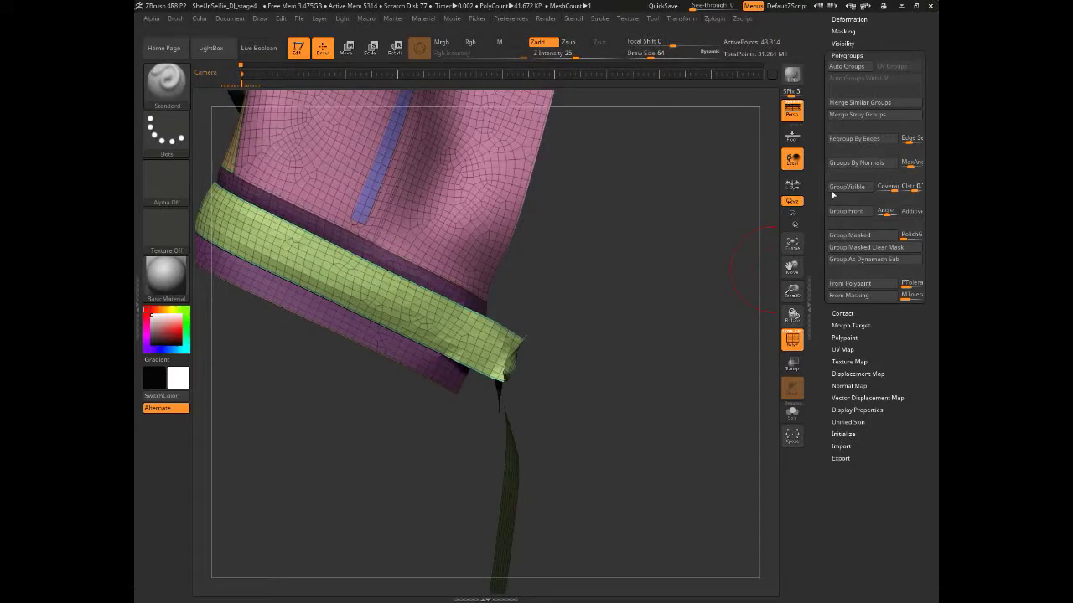
pyautogui.click(838, 236)
pyautogui.moveTo(674, 322); pyautogui.dragTo(651, 318)
pyautogui.keyDown('alt'); pyautogui.moveTo(593, 449); pyautogui.dragTo(411, 268); pyautogui.keyUp('alt')
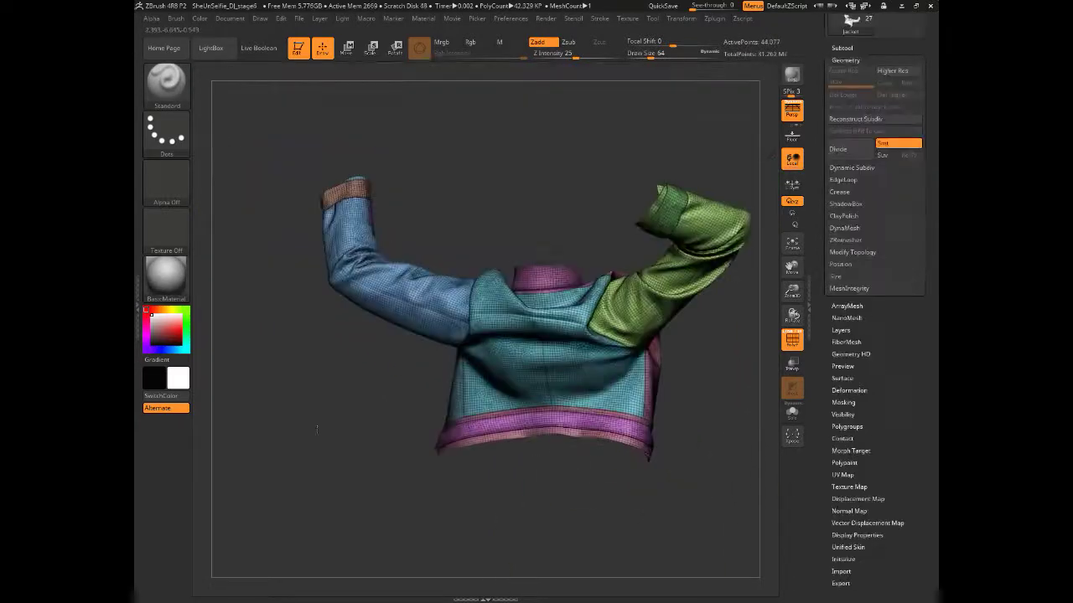
# Subdivide the regrouped jacket once with subdivision smoothing turned off
pyautogui.moveTo(317, 429); pyautogui.dragTo(311, 450)
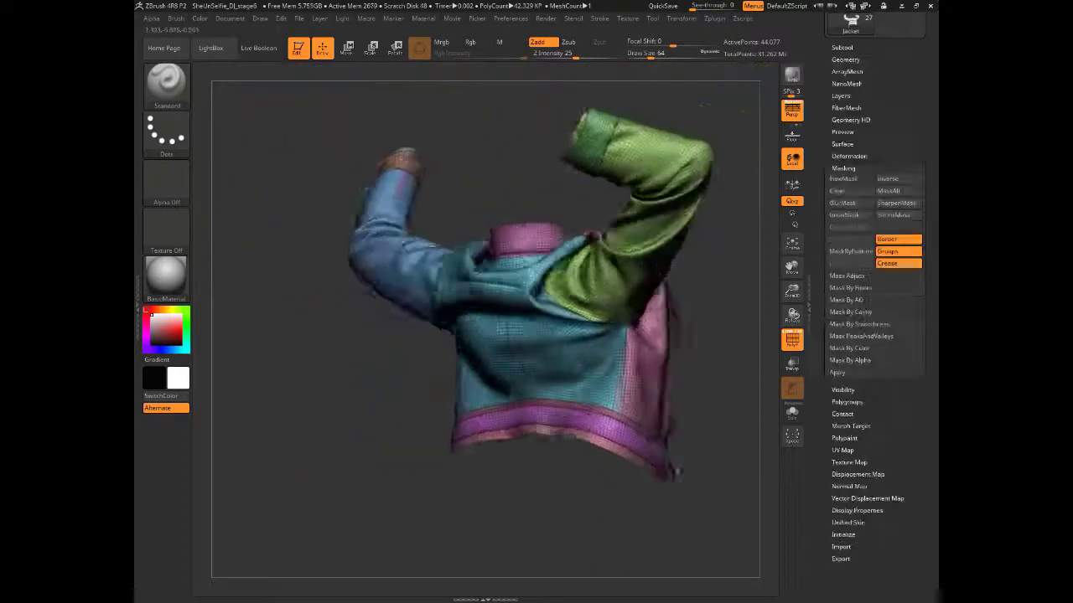
pyautogui.moveTo(384, 488); pyautogui.dragTo(445, 500)
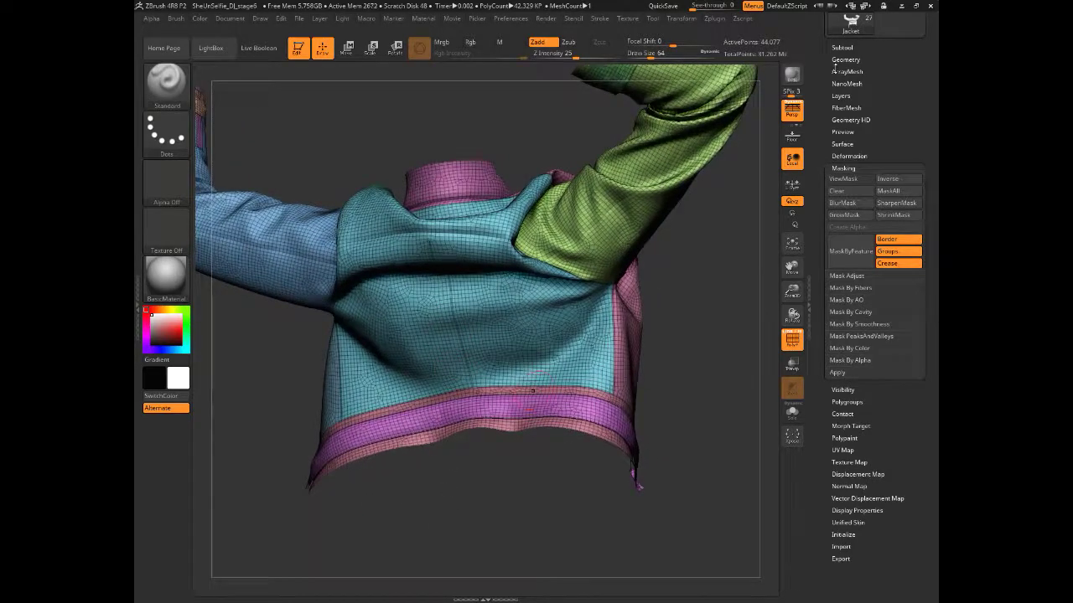
pyautogui.moveTo(650, 449); pyautogui.dragTo(546, 453)
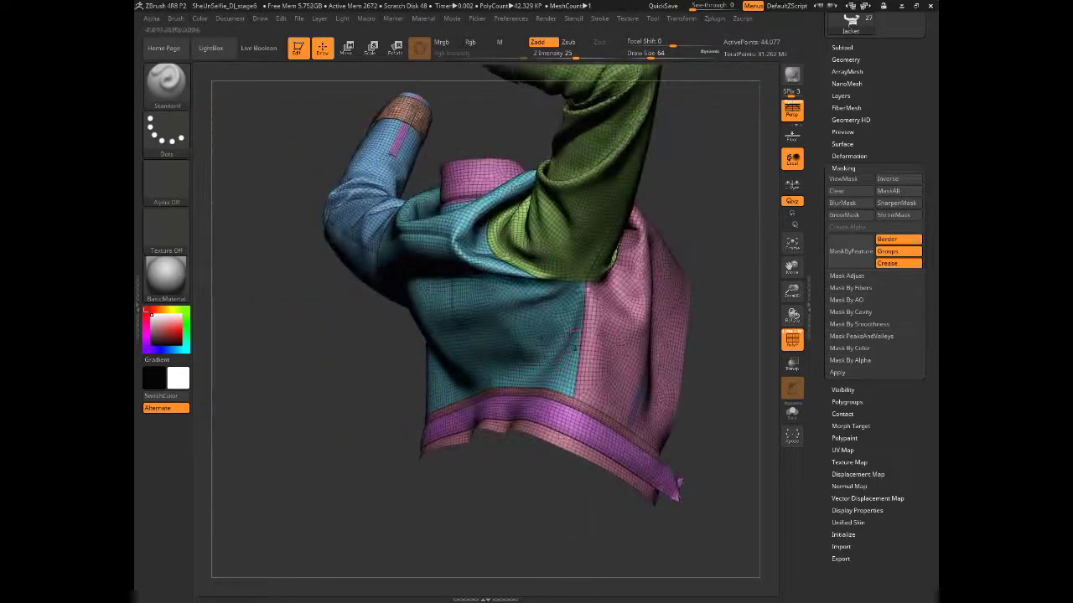
pyautogui.moveTo(541, 497); pyautogui.dragTo(322, 398)
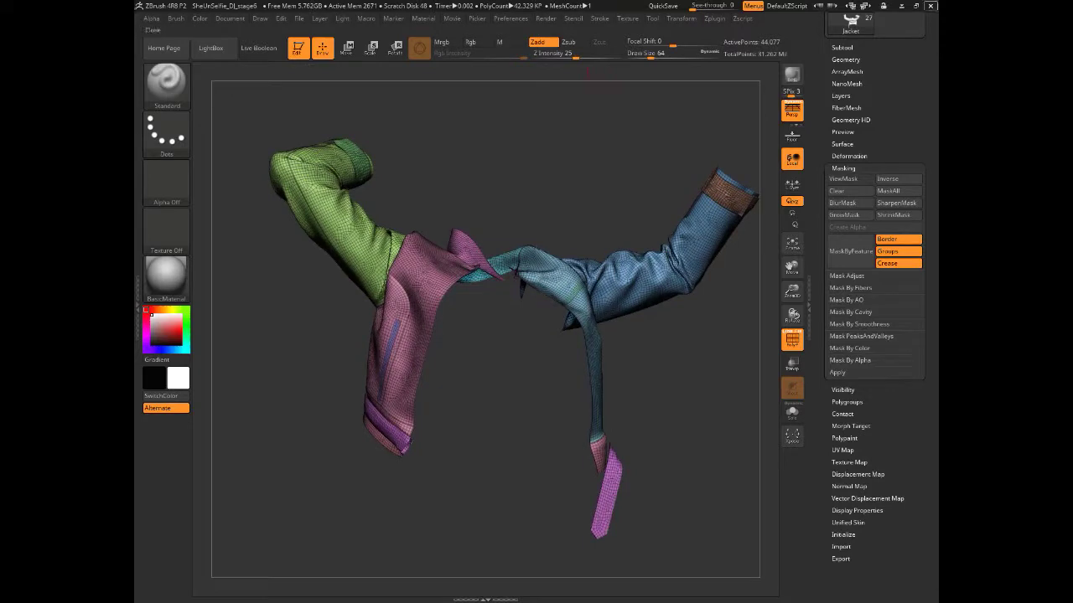
pyautogui.click(846, 60)
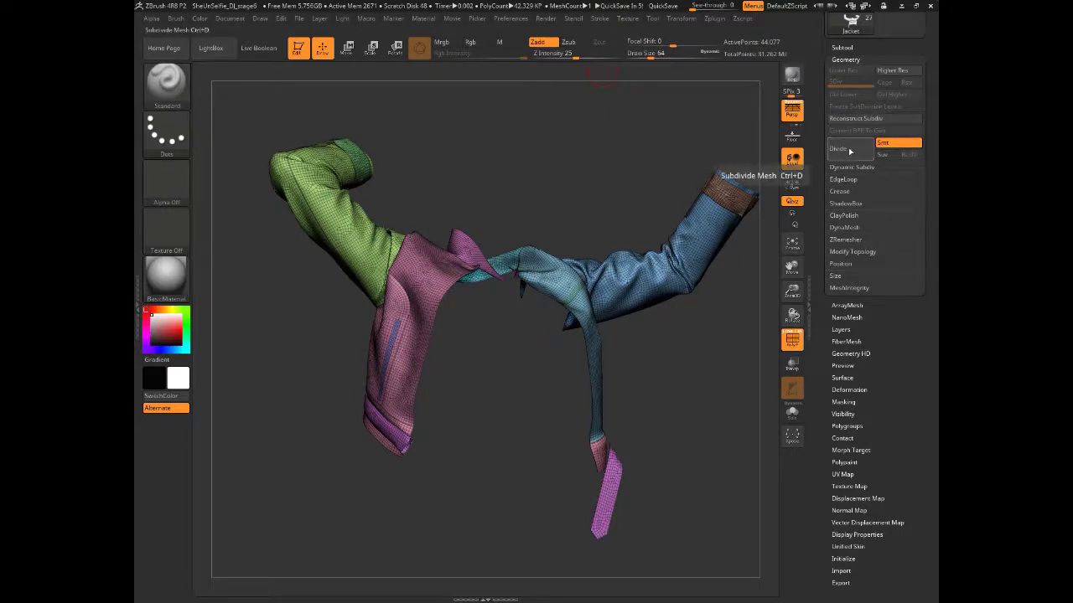
pyautogui.click(884, 148)
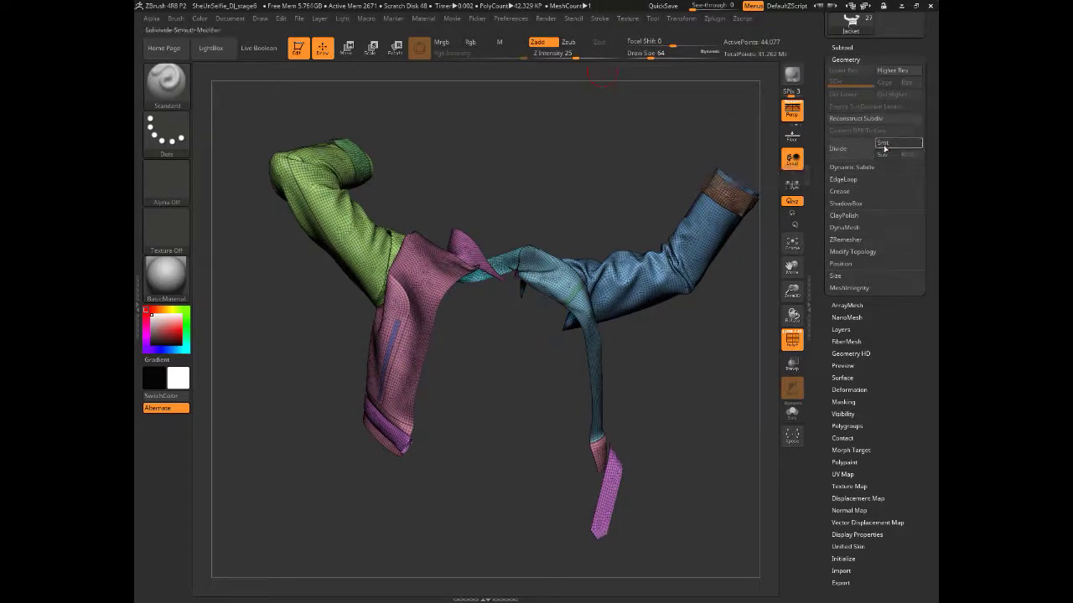
pyautogui.moveTo(297, 375); pyautogui.dragTo(314, 348)
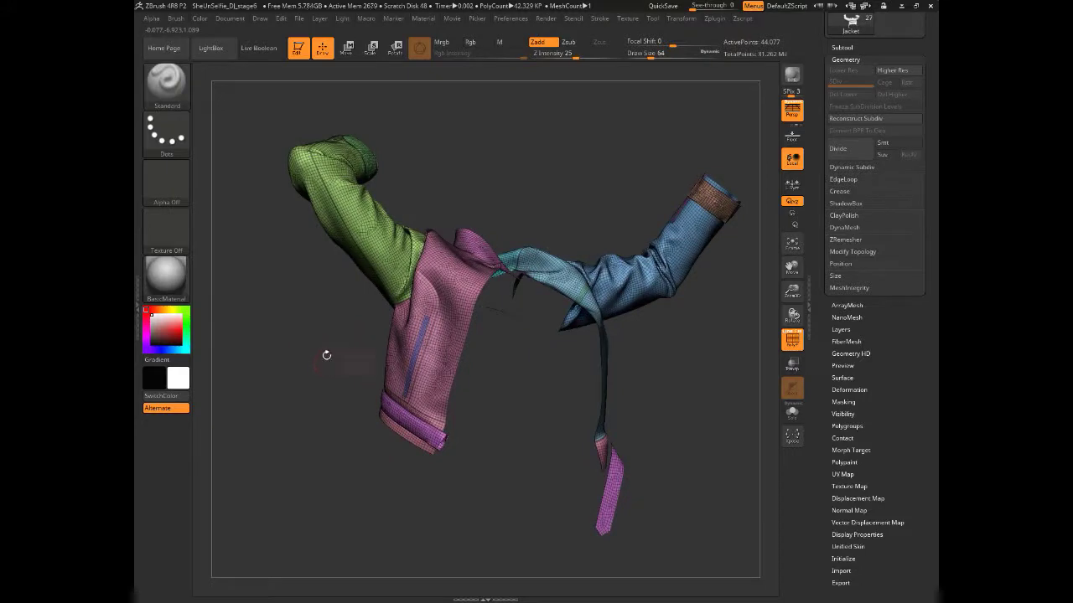
pyautogui.moveTo(304, 339); pyautogui.dragTo(304, 333)
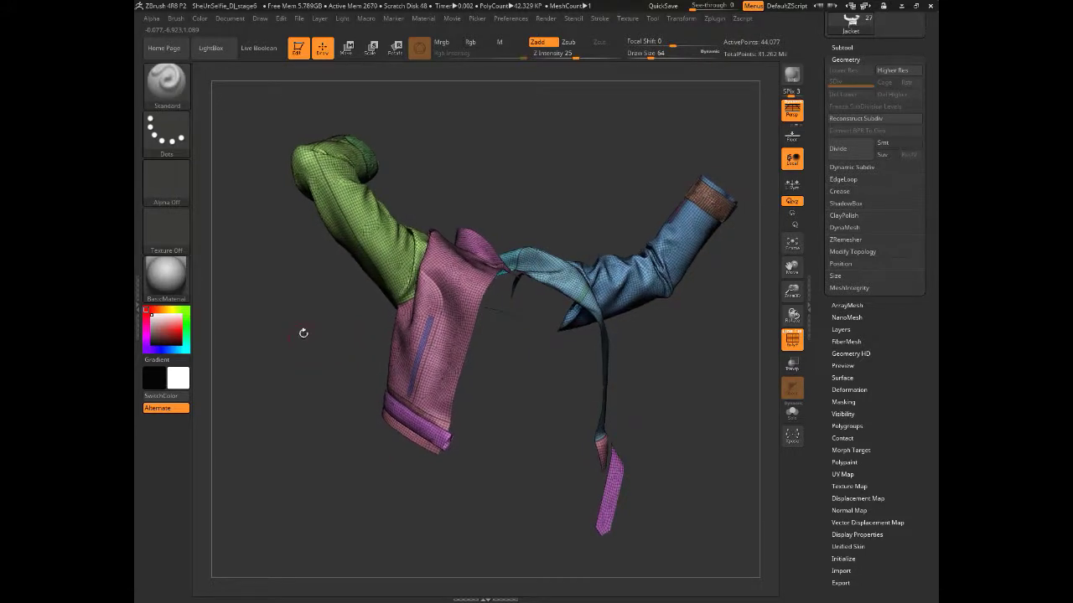
pyautogui.click(841, 152)
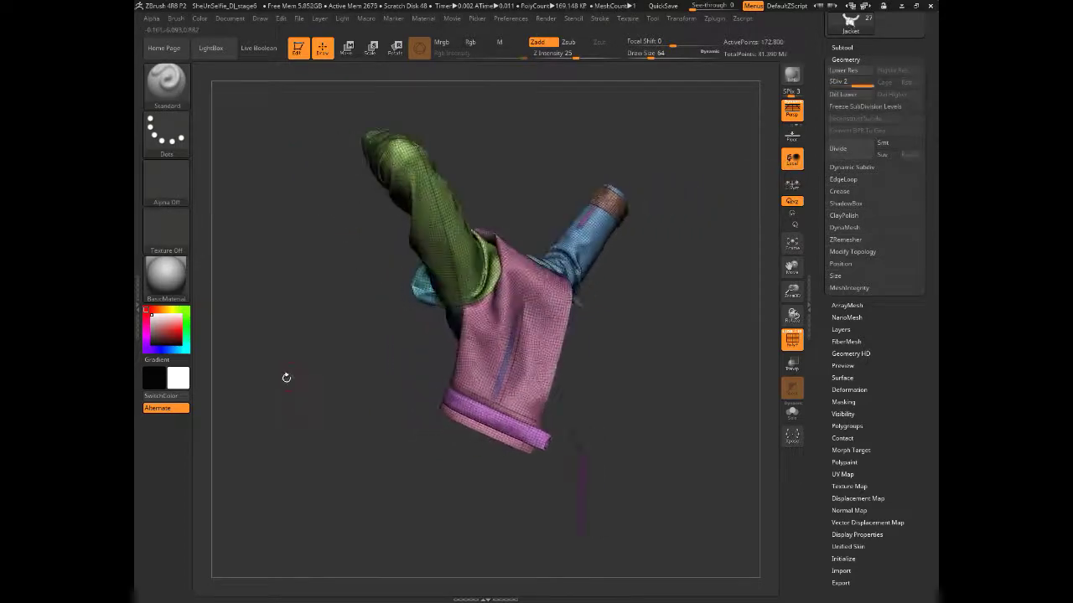
pyautogui.moveTo(286, 378); pyautogui.dragTo(295, 414)
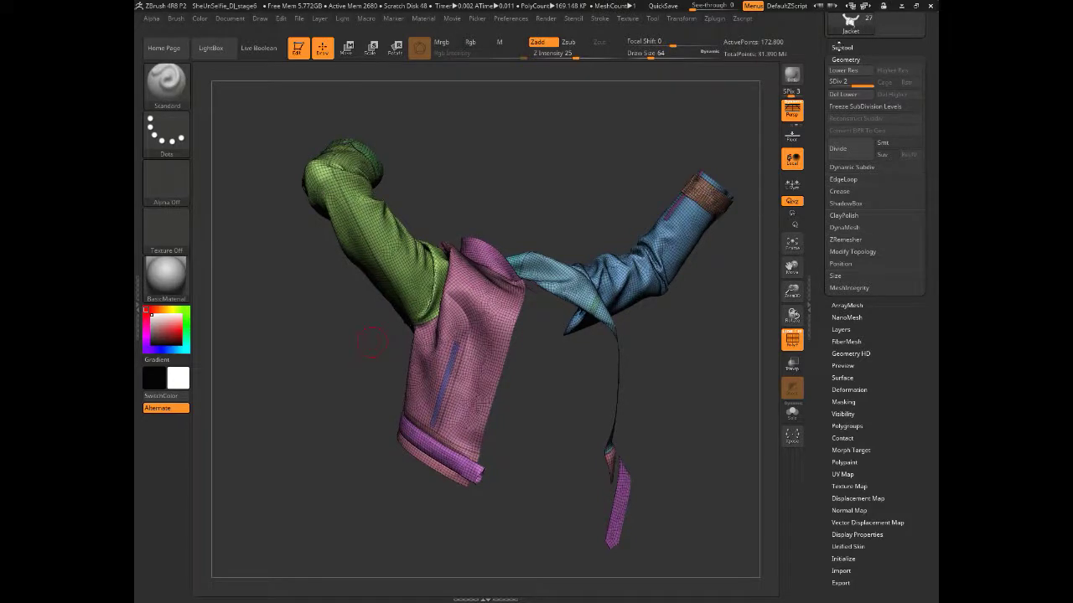
# Open the jacket subtool's Extract settings and enter a thickness of 0.001
pyautogui.click(841, 47)
pyautogui.moveTo(378, 330); pyautogui.dragTo(325, 366)
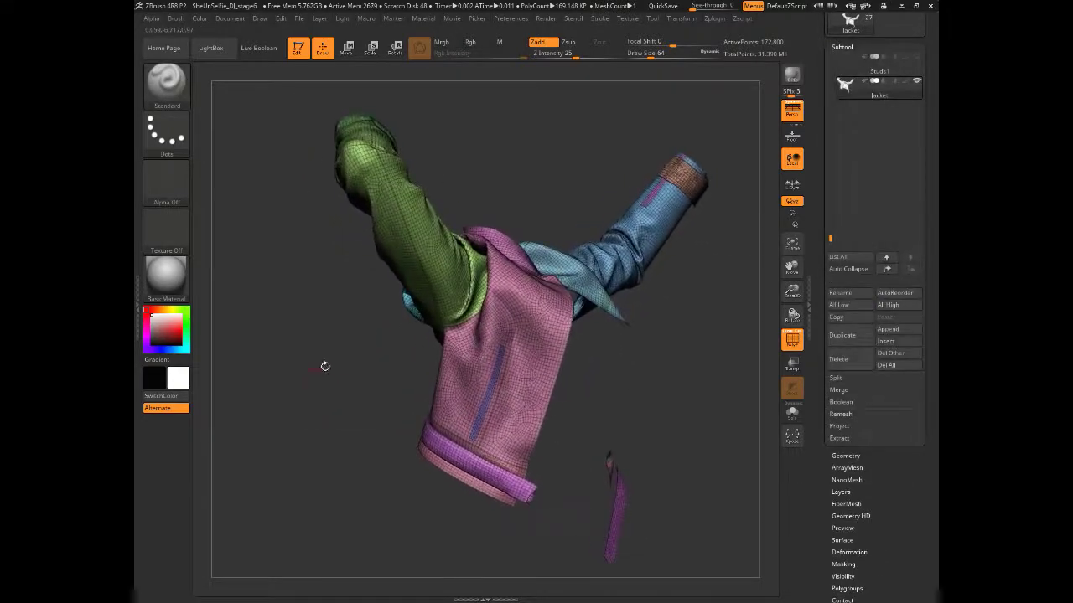
pyautogui.click(838, 439)
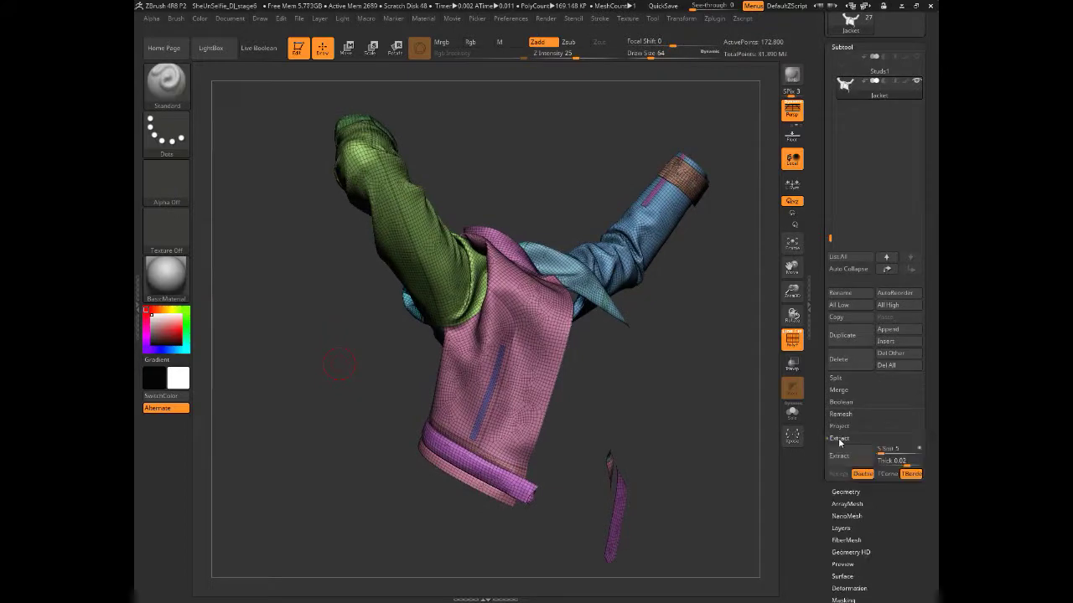
pyautogui.click(895, 461)
pyautogui.click(893, 461)
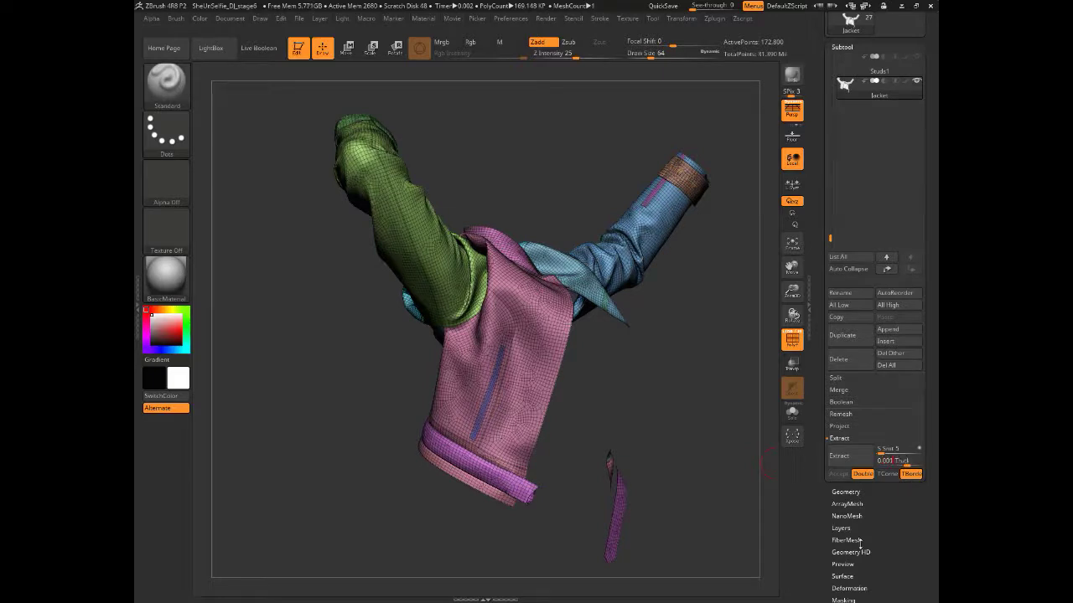
pyautogui.moveTo(334, 378); pyautogui.dragTo(311, 397)
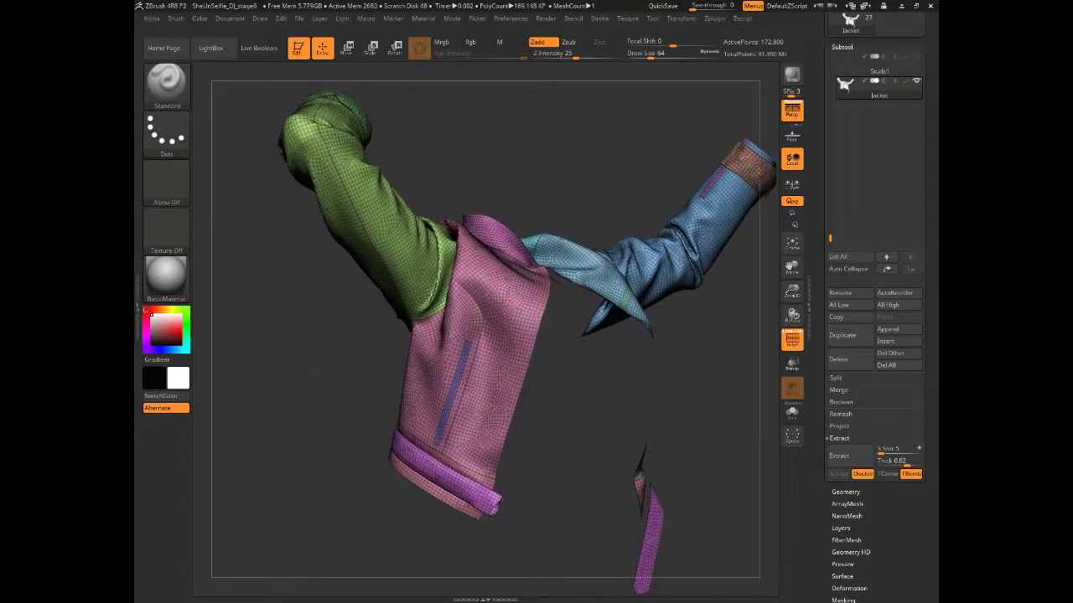
pyautogui.click(897, 461)
# Isolate the pink front panel and mask all of it for extraction
pyautogui.keyDown('ctrl'); pyautogui.keyDown('shift'); pyautogui.click(486, 385); pyautogui.keyUp('shift'); pyautogui.keyUp('ctrl')
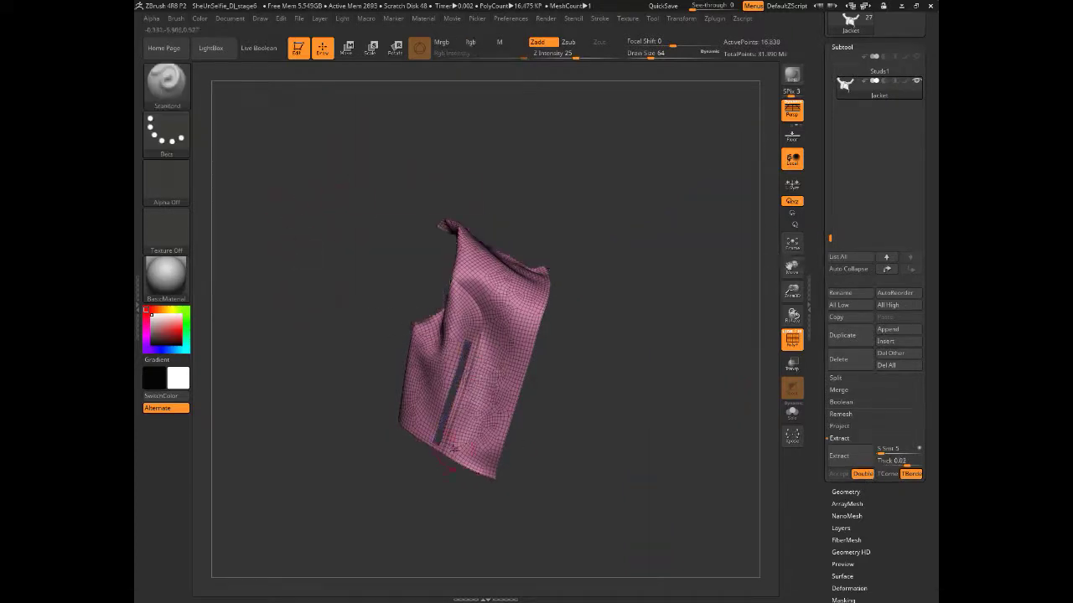
pyautogui.moveTo(335, 405); pyautogui.dragTo(312, 403)
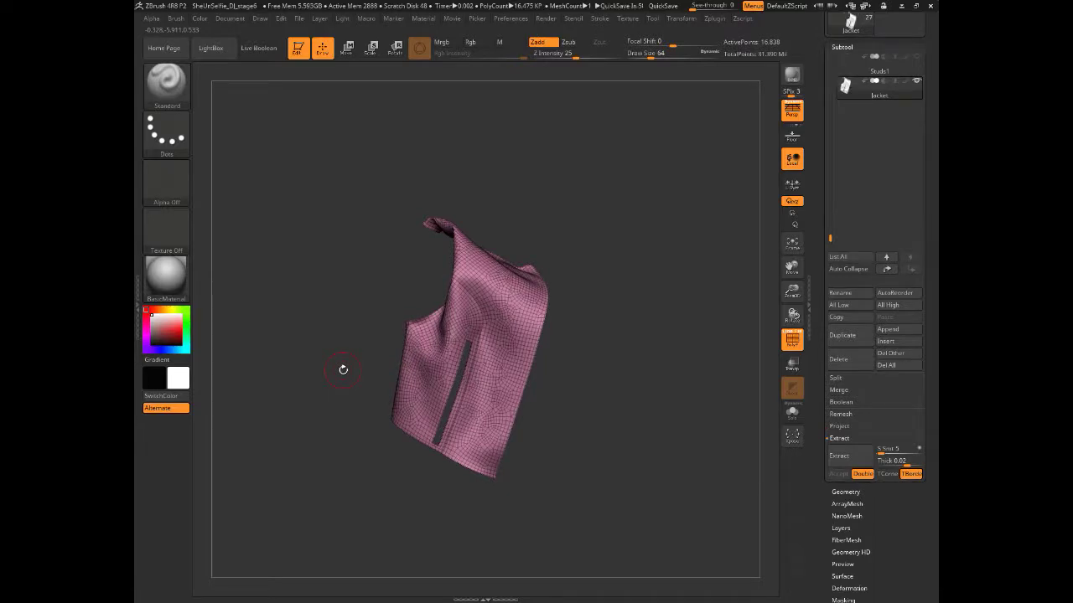
pyautogui.moveTo(300, 429); pyautogui.dragTo(331, 465)
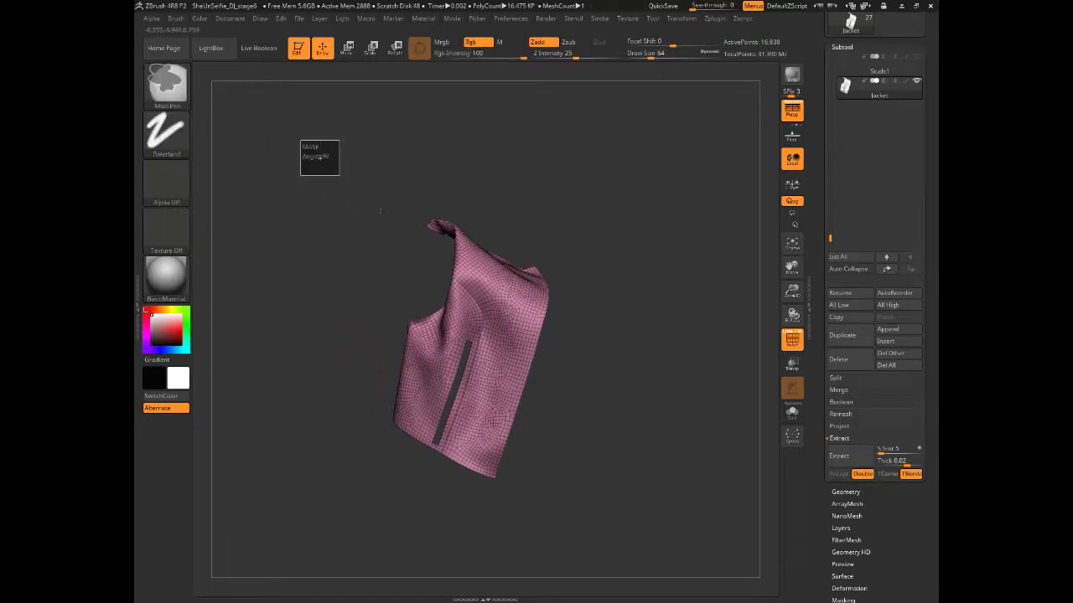
pyautogui.moveTo(322, 453); pyautogui.dragTo(327, 451)
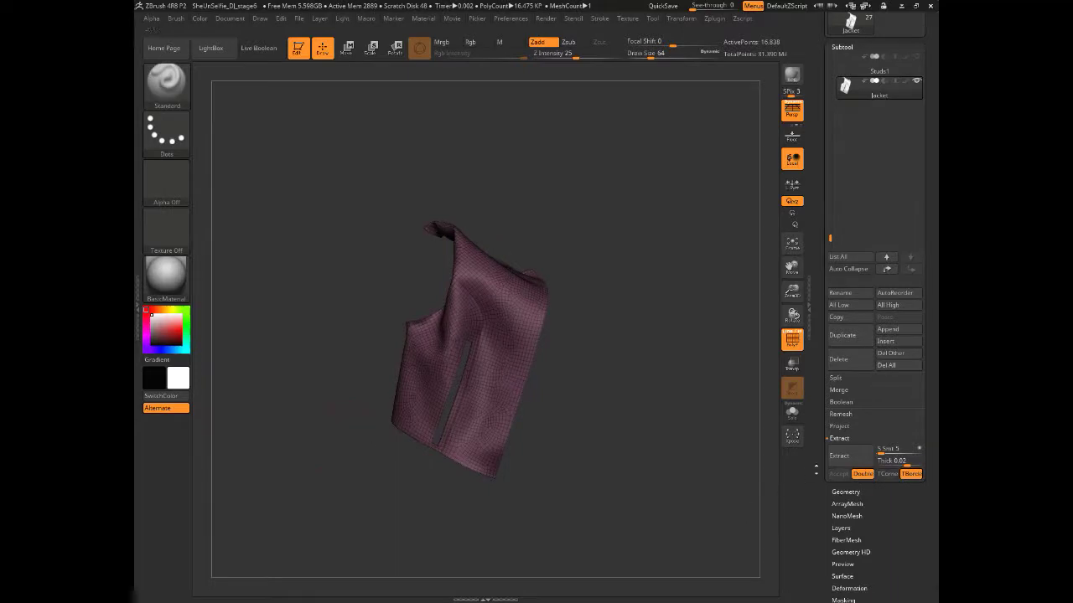
# Extract the masked front panel with a thickness of 0.001 and accept it as a new subtool
pyautogui.click(890, 460)
pyautogui.click(840, 457)
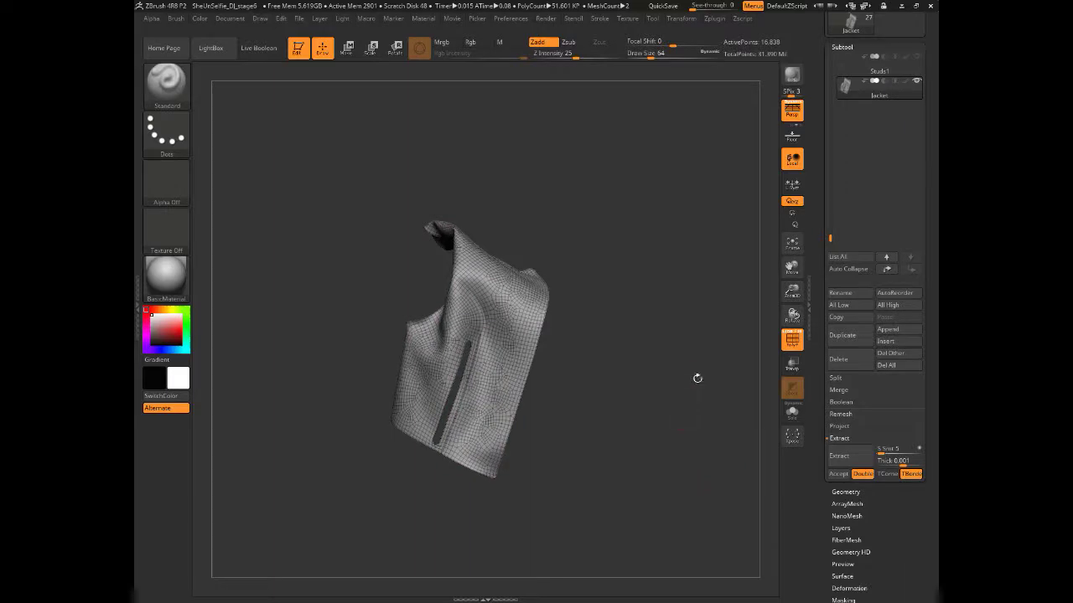
pyautogui.click(836, 474)
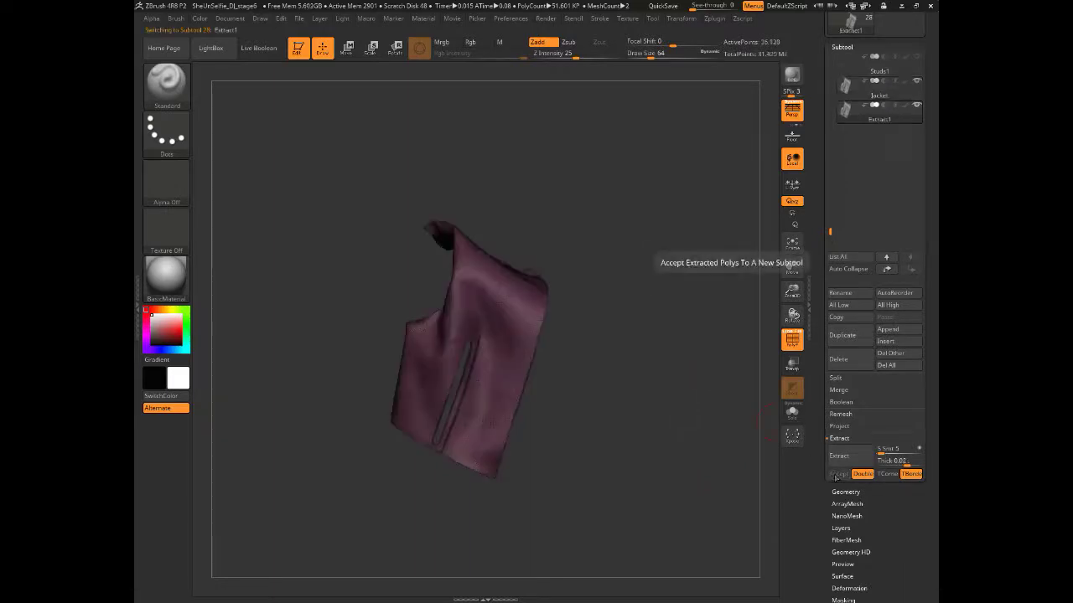
# Return to the Jacket subtool and unhide the rest of its pieces
pyautogui.moveTo(822, 100); pyautogui.dragTo(817, 124)
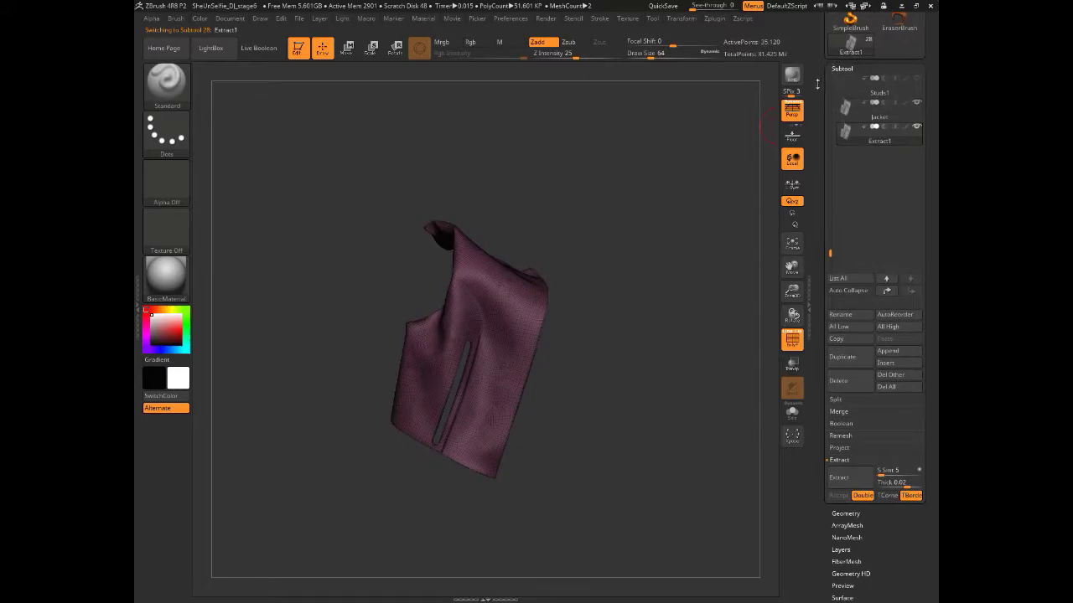
pyautogui.scroll(1, 818, 84)
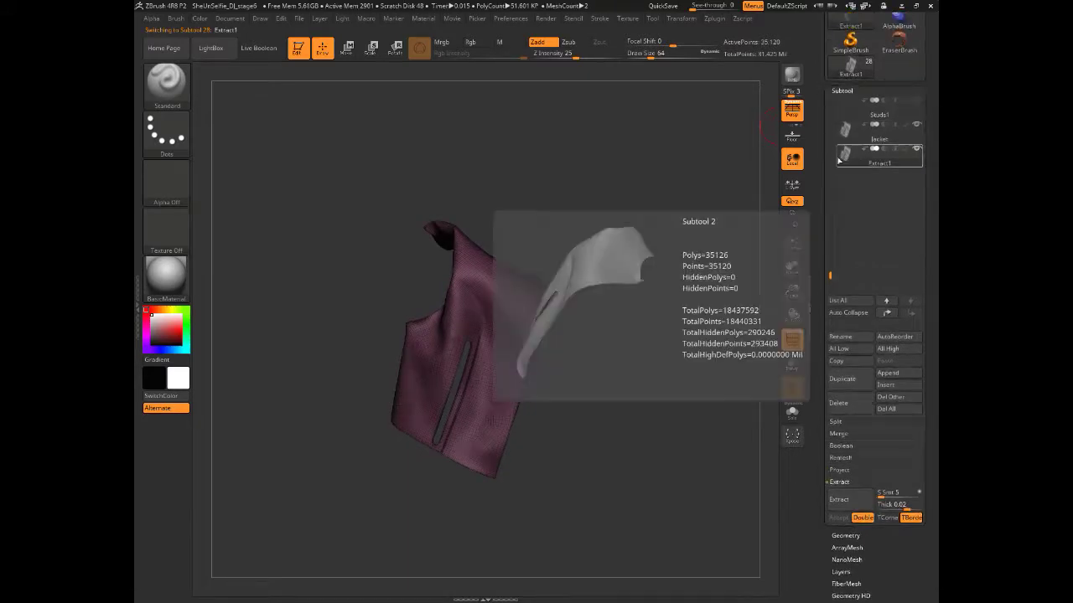
pyautogui.click(889, 141)
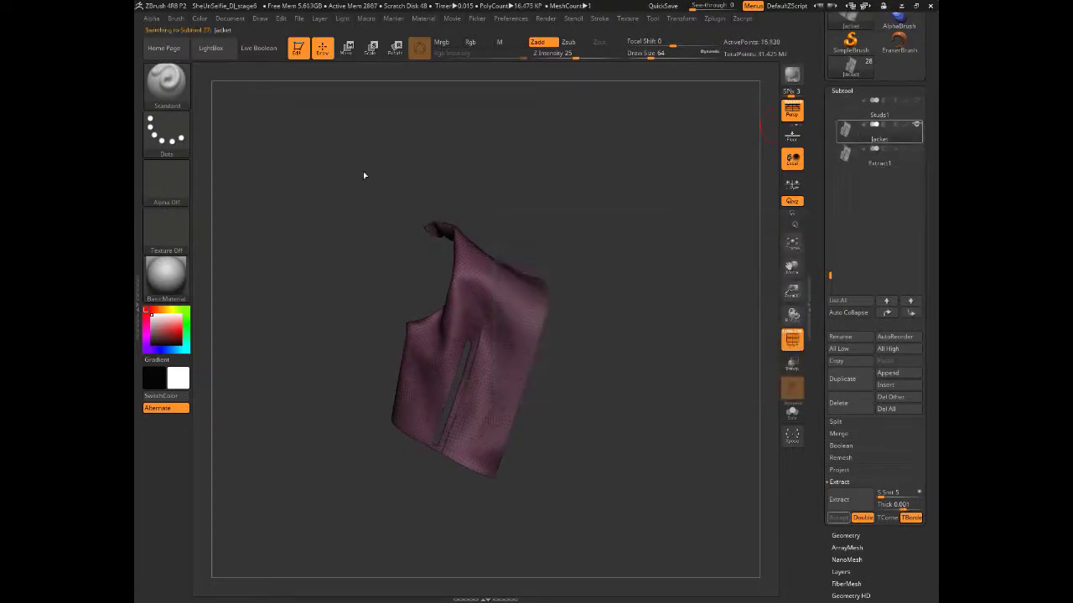
pyautogui.keyDown('ctrl'); pyautogui.keyDown('shift'); pyautogui.click(288, 240); pyautogui.keyUp('shift'); pyautogui.keyUp('ctrl')
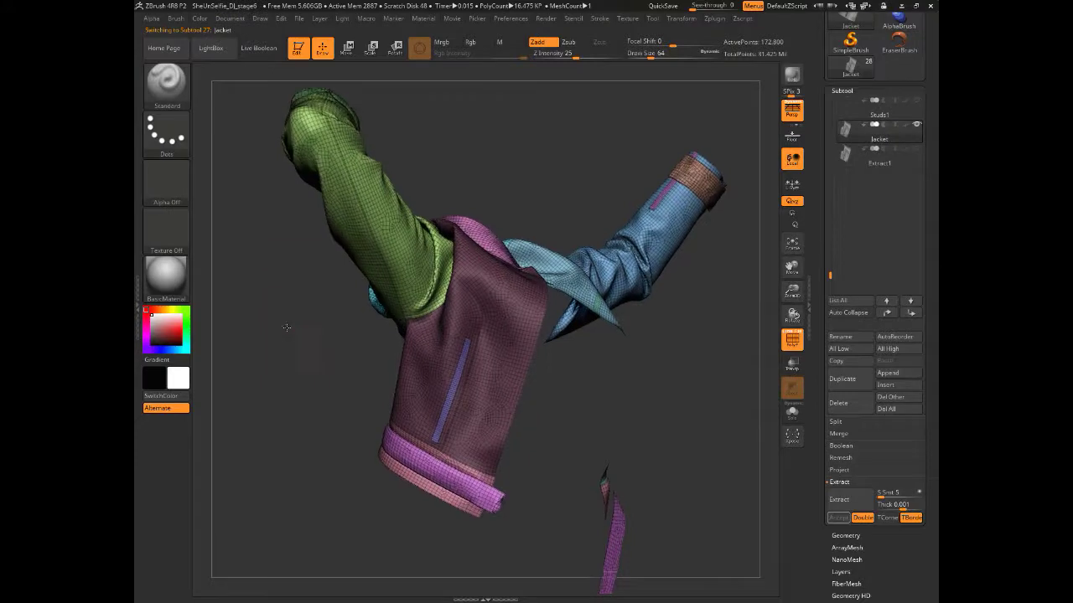
# Clear the mask from the Jacket subtool
pyautogui.keyDown('ctrl'); pyautogui.moveTo(287, 328); pyautogui.dragTo(257, 194, button='right'); pyautogui.keyUp('ctrl')
pyautogui.keyDown('ctrl'); pyautogui.moveTo(292, 189); pyautogui.dragTo(672, 562); pyautogui.keyUp('ctrl')
pyautogui.keyDown('ctrl'); pyautogui.moveTo(341, 386); pyautogui.dragTo(328, 390, button='right'); pyautogui.keyUp('ctrl')
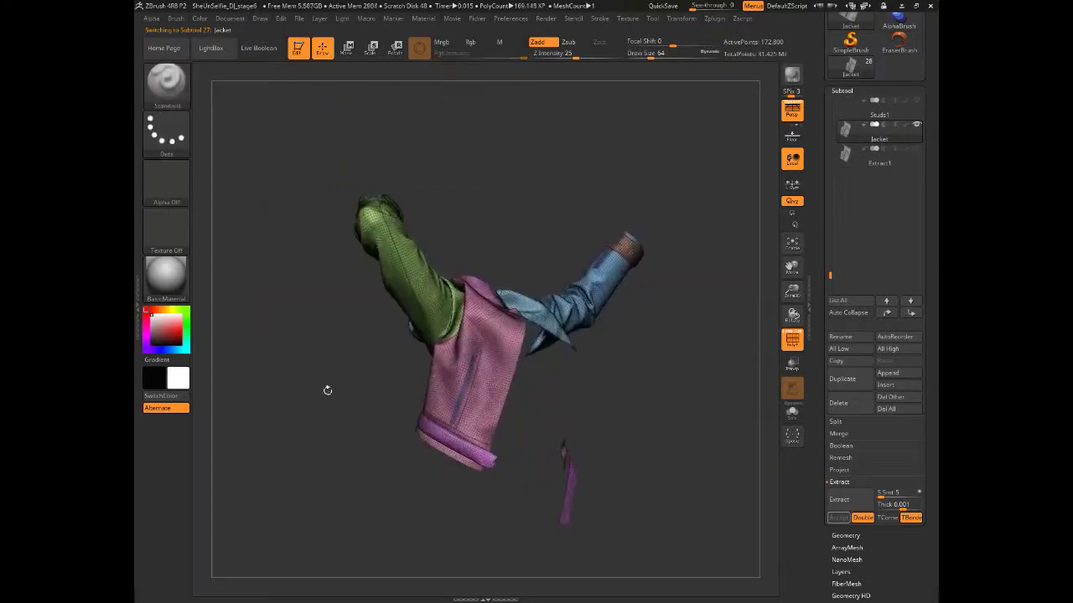
pyautogui.keyDown('alt'); pyautogui.moveTo(328, 391); pyautogui.dragTo(335, 376); pyautogui.keyUp('alt')
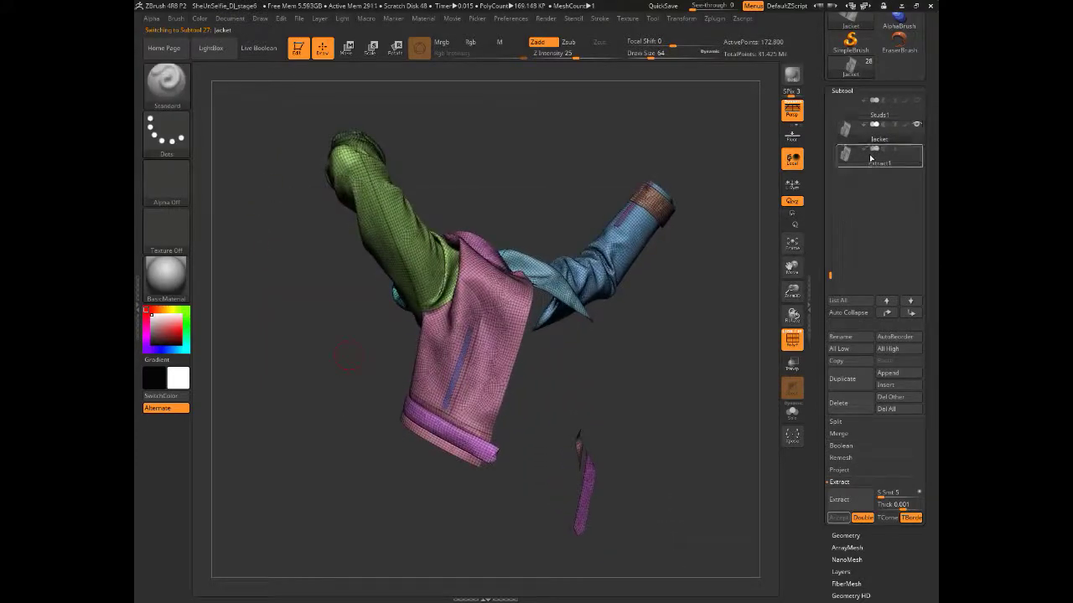
# Select the Extract1 subtool and turn off the polyframe display to inspect the extracted front panel's surface
pyautogui.moveTo(872, 161)
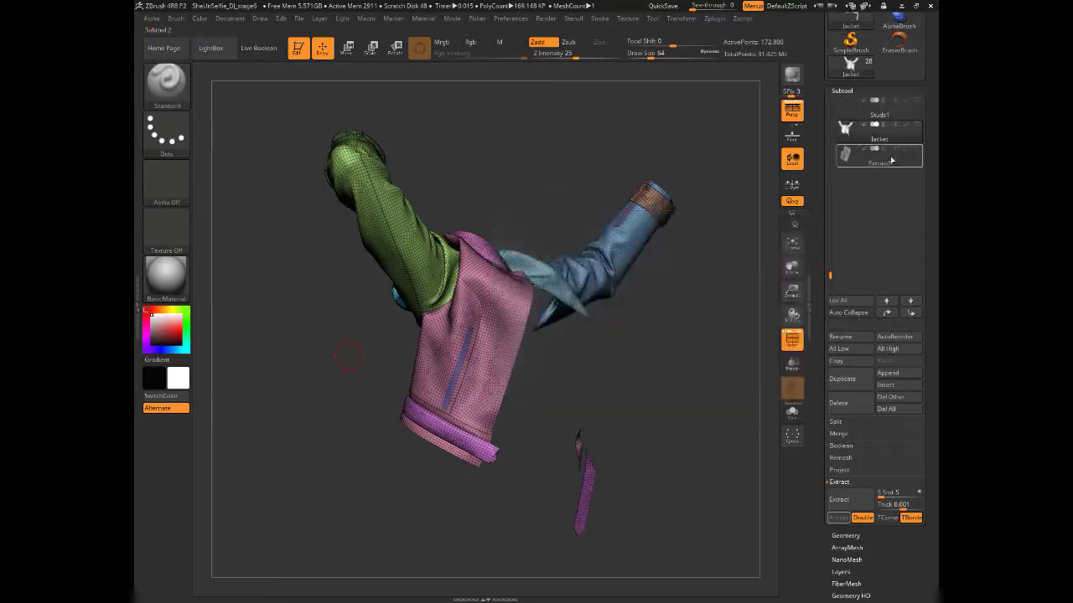
pyautogui.click(883, 154)
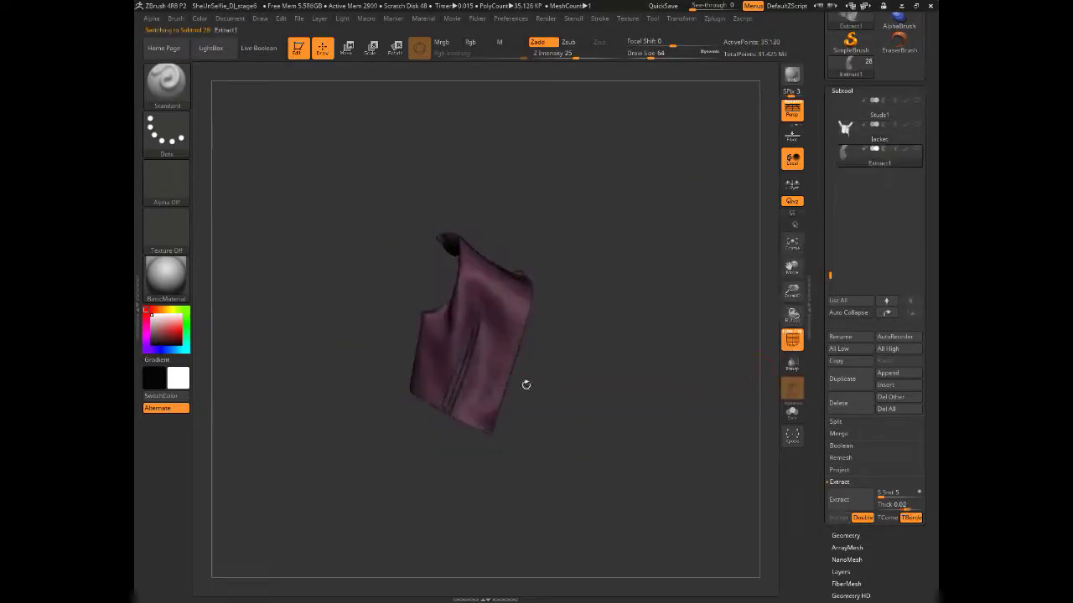
pyautogui.moveTo(525, 385); pyautogui.dragTo(318, 313)
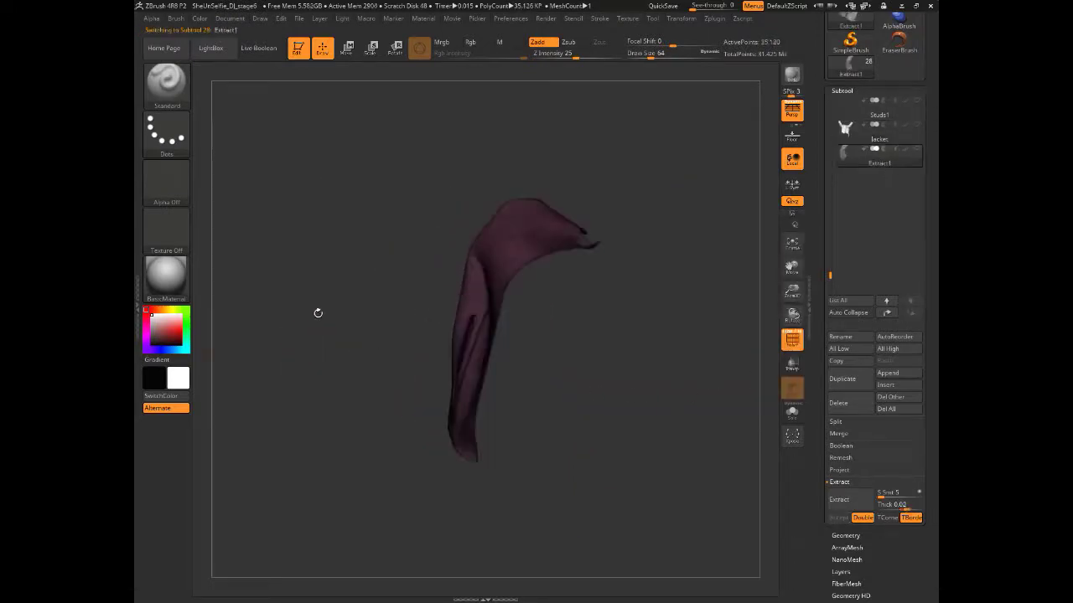
pyautogui.moveTo(427, 289); pyautogui.dragTo(357, 341)
pyautogui.hotkey('shift', 'f')
pyautogui.moveTo(278, 413); pyautogui.dragTo(328, 490)
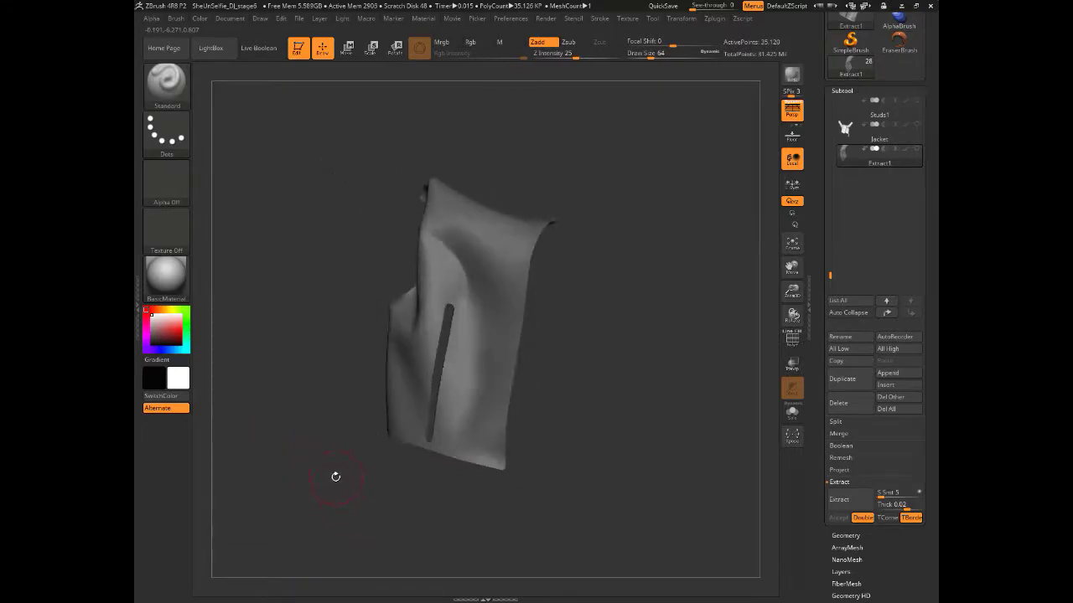
# Isolate one polygroup of the extracted front panel to examine it, and restore the panel's full visibility
pyautogui.moveTo(344, 502); pyautogui.dragTo(371, 435)
pyautogui.keyDown('ctrl'); pyautogui.keyDown('shift'); pyautogui.click(465, 408); pyautogui.keyUp('shift'); pyautogui.keyUp('ctrl')
pyautogui.moveTo(352, 381)
pyautogui.mouseDown()
pyautogui.moveTo(266, 369)
pyautogui.moveTo(289, 375)
pyautogui.mouseUp()
pyautogui.keyDown('ctrl'); pyautogui.keyDown('shift'); pyautogui.click(311, 378); pyautogui.keyUp('shift'); pyautogui.keyUp('ctrl')
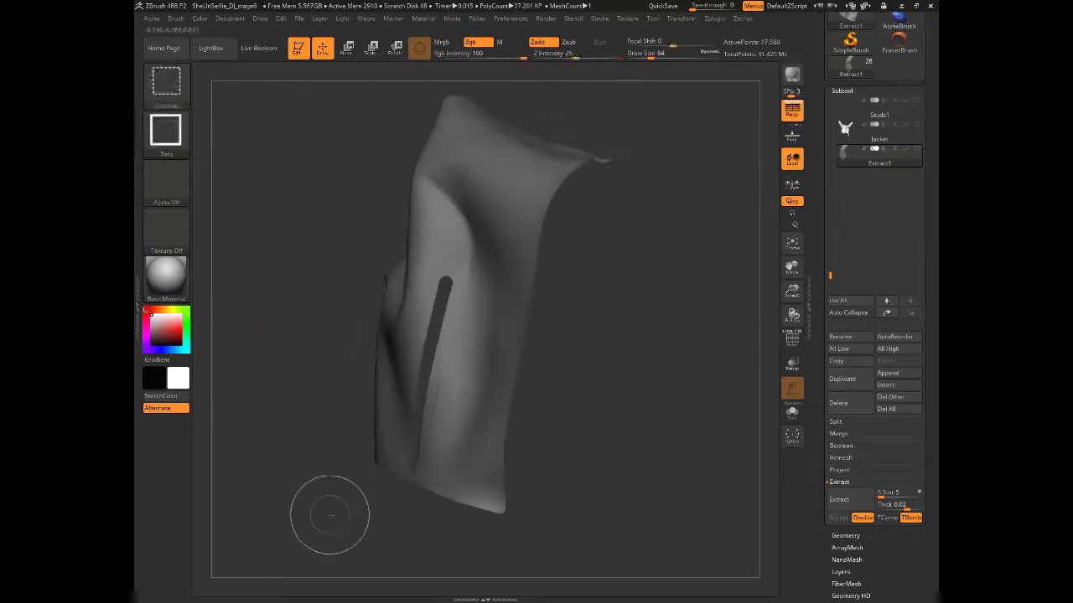
pyautogui.moveTo(324, 500); pyautogui.dragTo(344, 515)
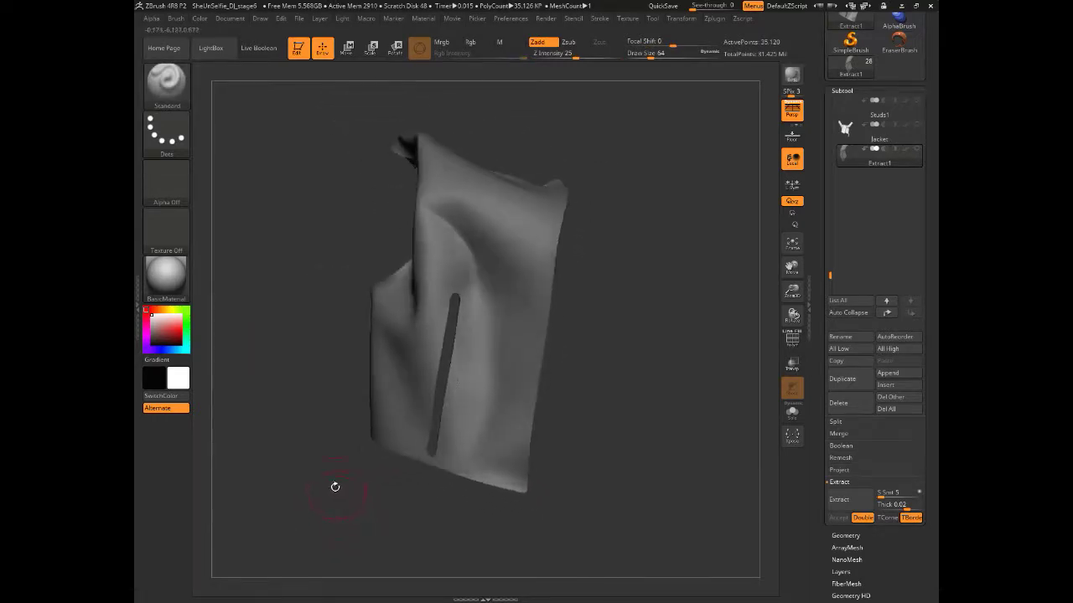
# Return to the Jacket subtool, isolate its back panel, and extract it with a thickness of 0.001 as a new subtool
pyautogui.click(873, 135)
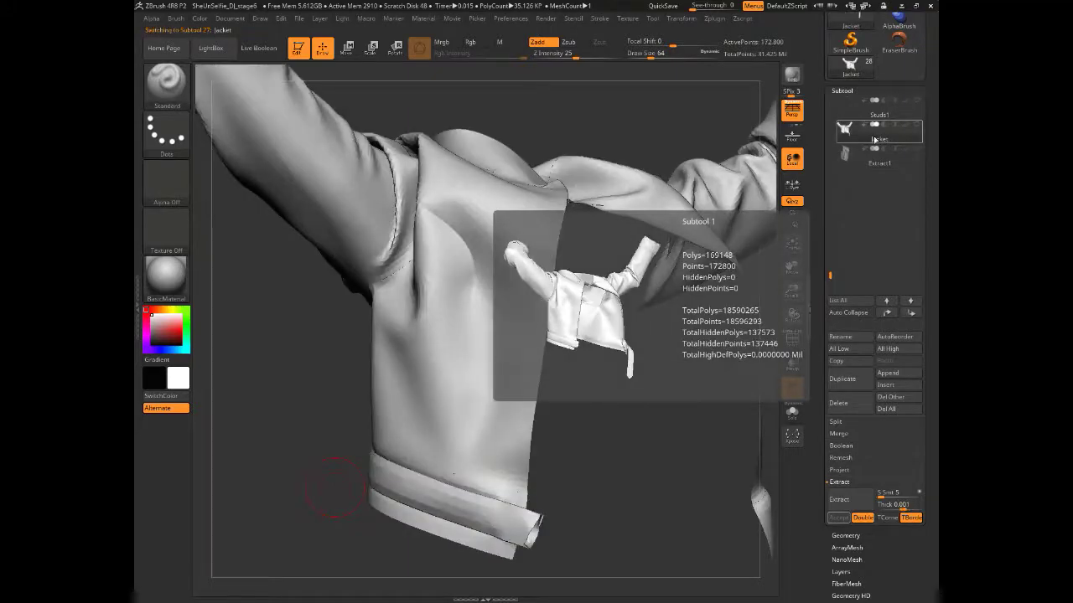
pyautogui.moveTo(270, 405)
pyautogui.keyDown('alt'); pyautogui.mouseDown()
pyautogui.moveTo(266, 373)
pyautogui.moveTo(259, 395)
pyautogui.moveTo(311, 414)
pyautogui.moveTo(459, 364)
pyautogui.mouseUp(); pyautogui.keyUp('alt')
pyautogui.keyDown('ctrl'); pyautogui.keyDown('shift'); pyautogui.click(458, 366); pyautogui.keyUp('shift'); pyautogui.keyUp('ctrl')
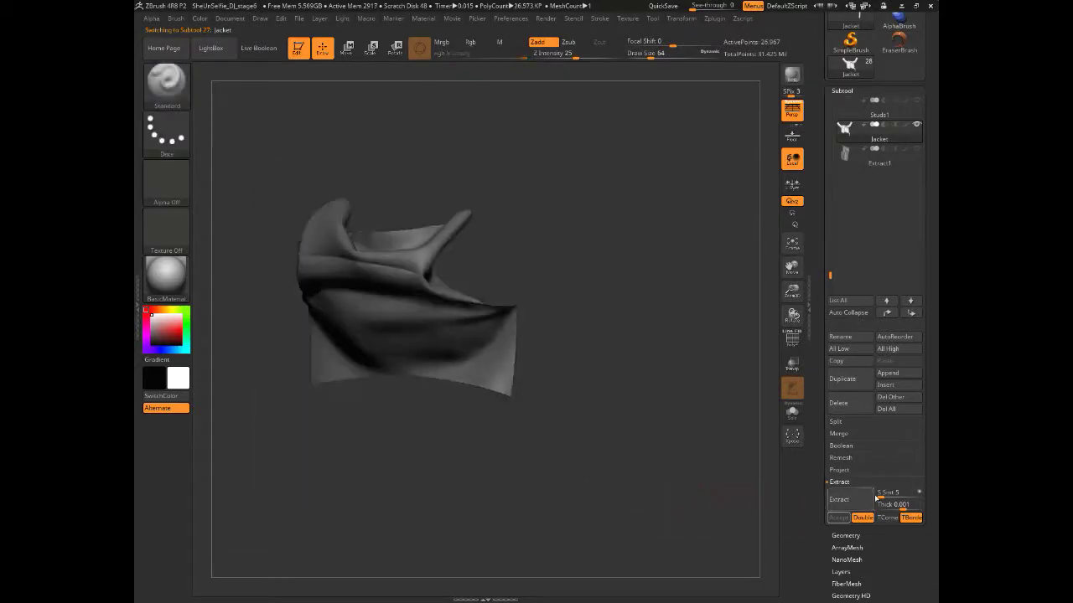
pyautogui.click(838, 500)
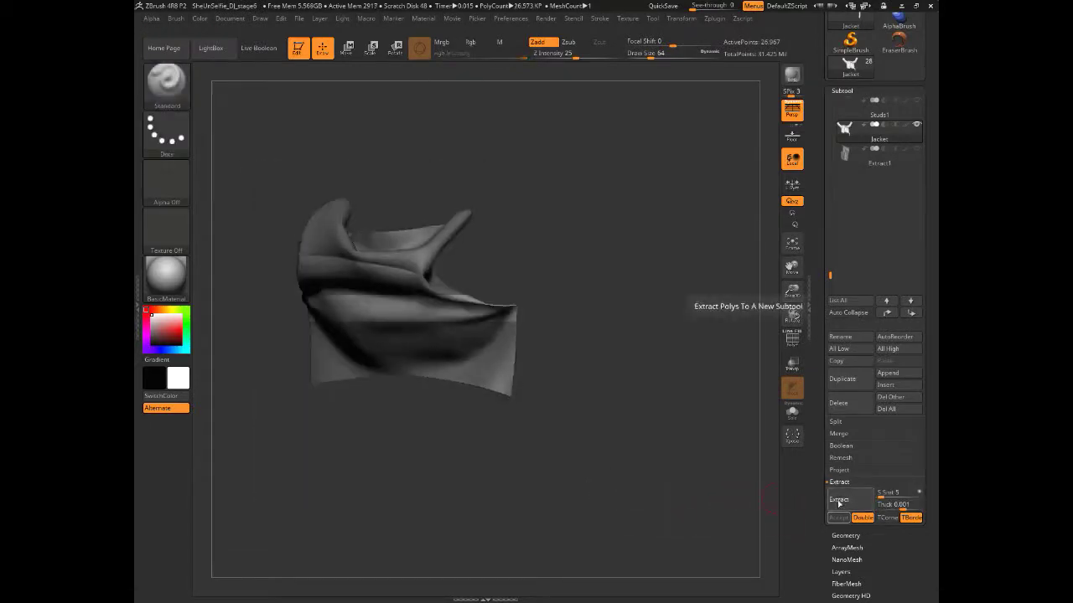
pyautogui.click(838, 517)
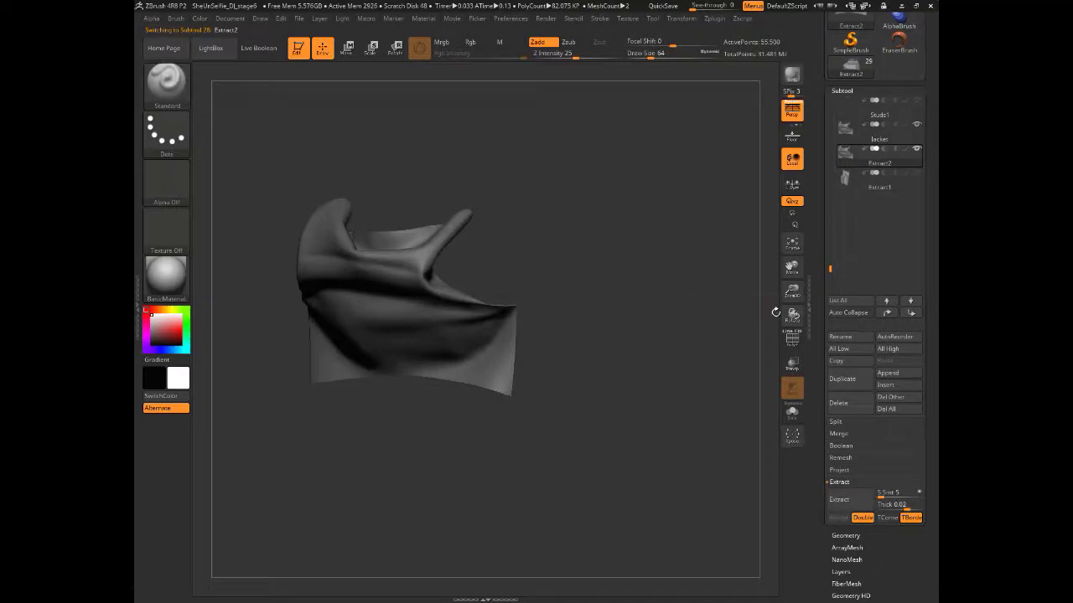
# Hide the Jacket subtool, show Extract1 beside Extract2, and examine the seam between the front and back panels
pyautogui.click(916, 125)
pyautogui.click(916, 172)
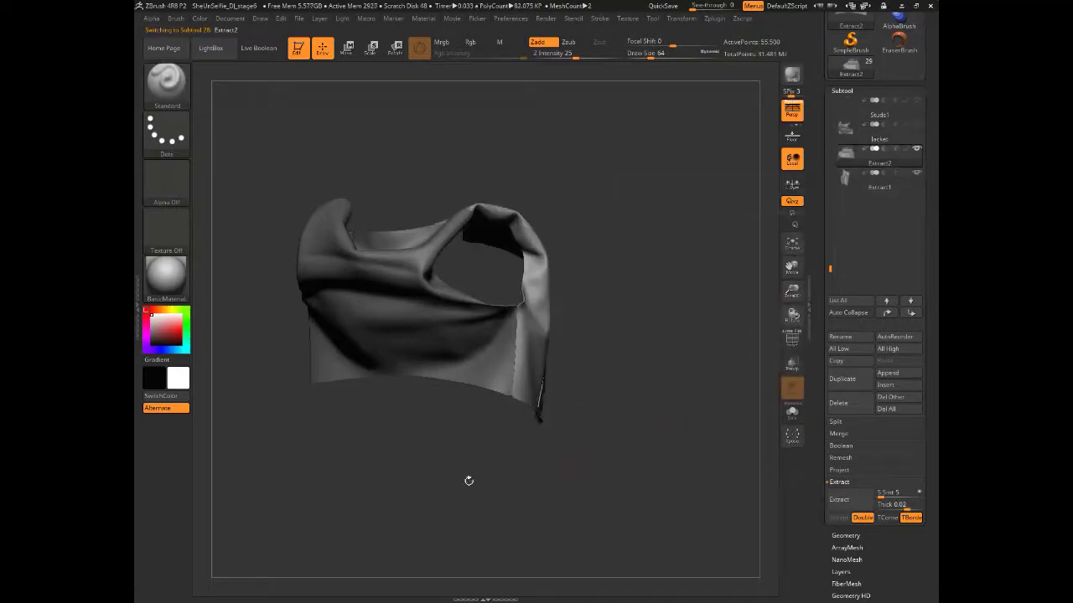
pyautogui.moveTo(467, 479)
pyautogui.mouseDown()
pyautogui.moveTo(447, 467)
pyautogui.moveTo(455, 504)
pyautogui.moveTo(462, 480)
pyautogui.mouseUp()
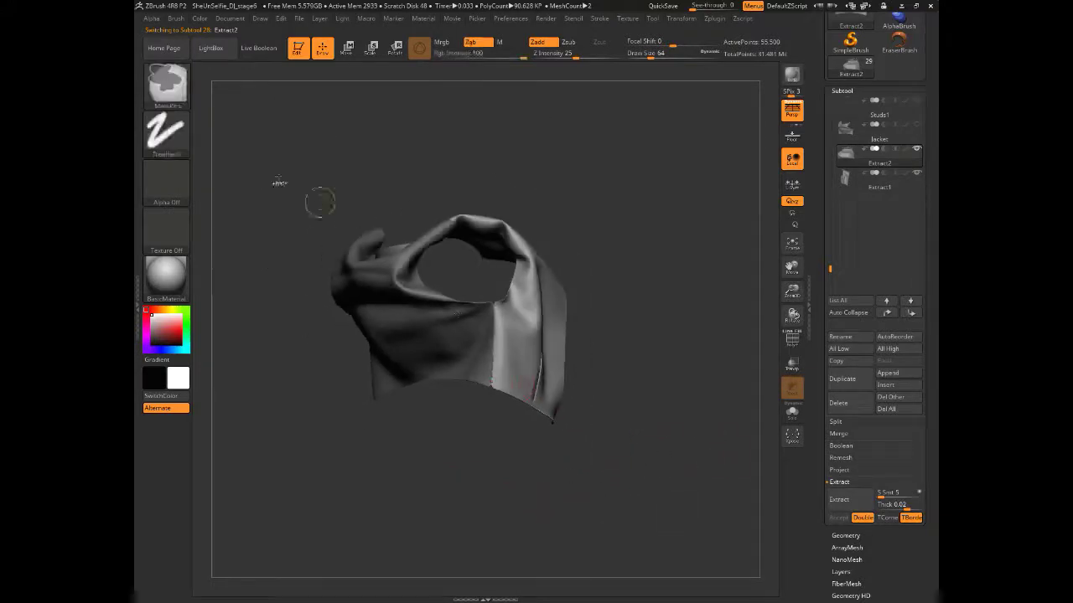
pyautogui.moveTo(651, 495); pyautogui.dragTo(642, 484)
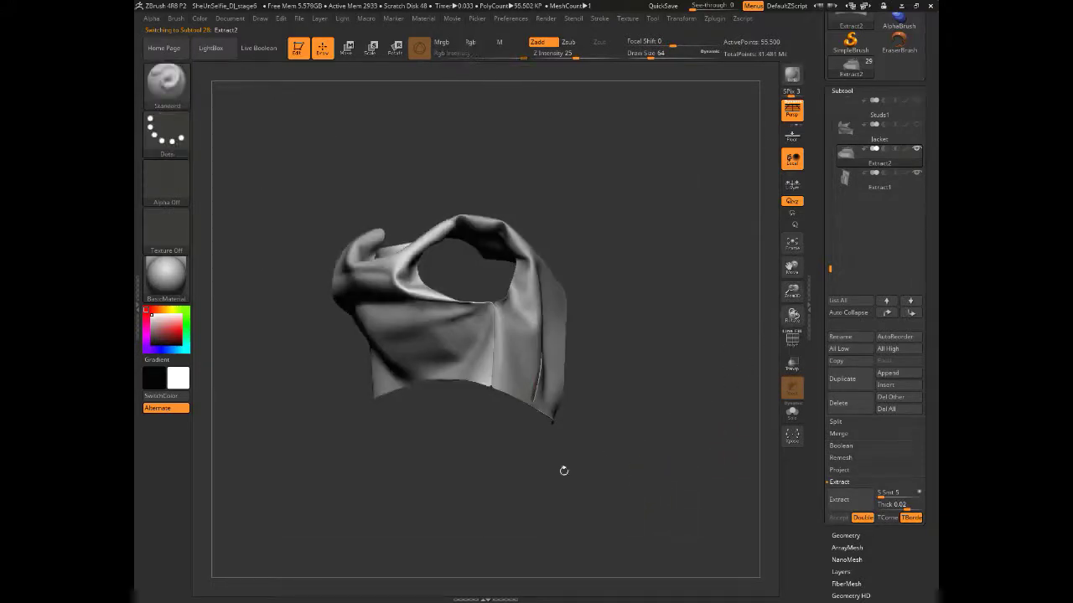
pyautogui.moveTo(562, 472)
pyautogui.mouseDown()
pyautogui.moveTo(455, 520)
pyautogui.moveTo(469, 515)
pyautogui.moveTo(474, 537)
pyautogui.moveTo(467, 479)
pyautogui.mouseUp()
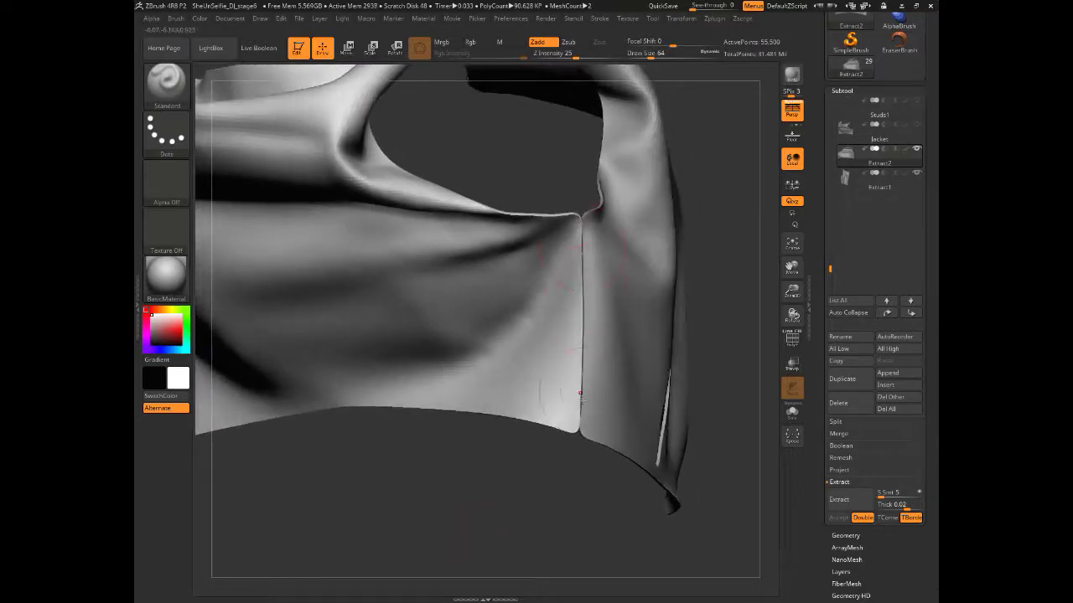
pyautogui.moveTo(550, 480); pyautogui.dragTo(508, 434)
pyautogui.moveTo(508, 474); pyautogui.dragTo(553, 469)
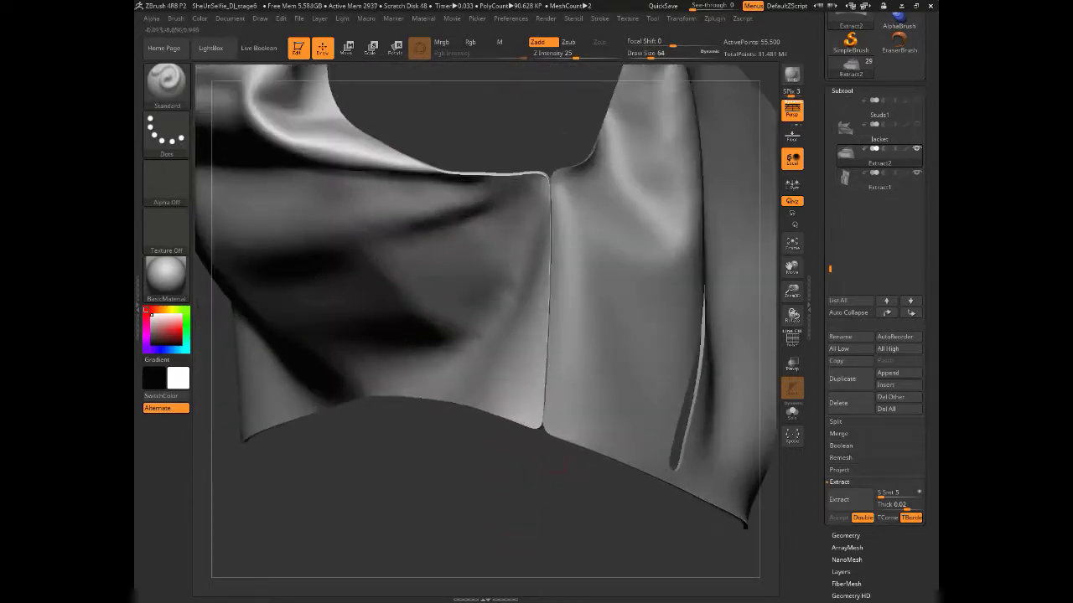
# Choose the Move Topological brush with a draw size of 28 for adjusting the panels' seam
pyautogui.click(166, 82)
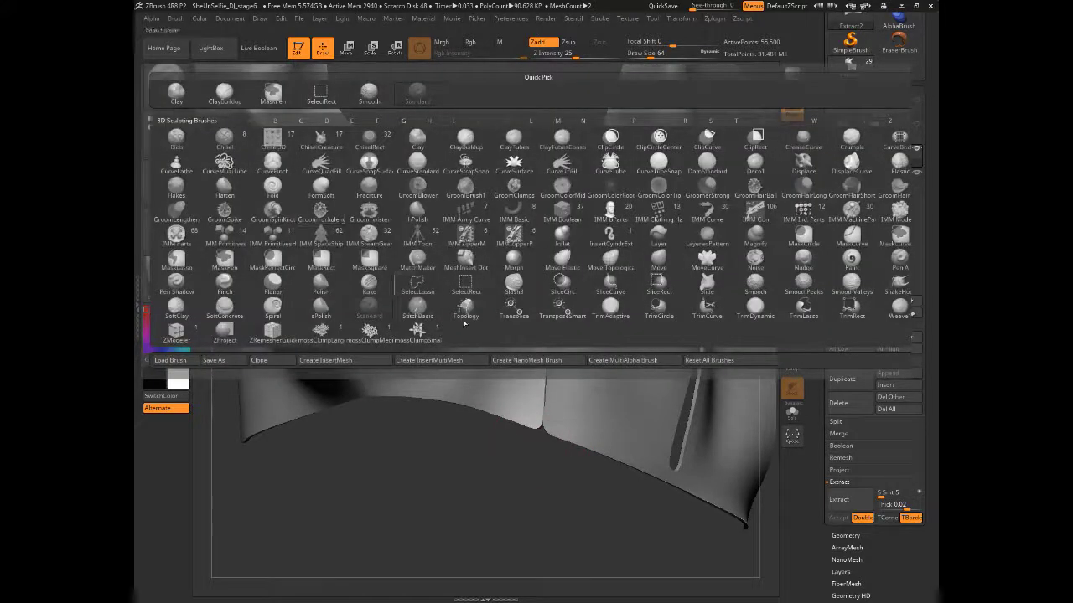
pyautogui.click(614, 266)
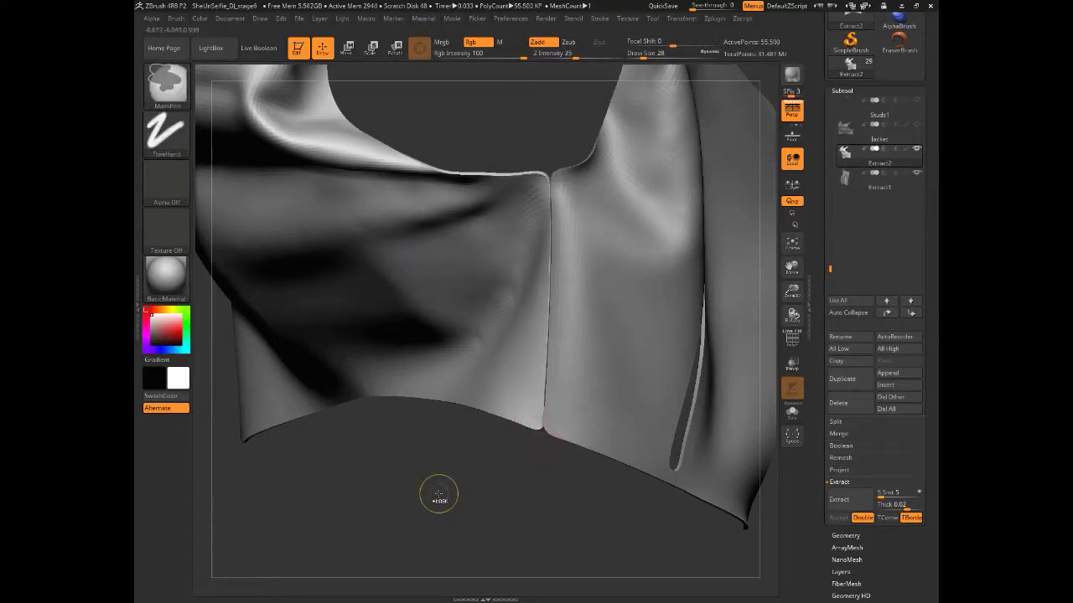
pyautogui.press('f')
pyautogui.moveTo(439, 468); pyautogui.dragTo(316, 415)
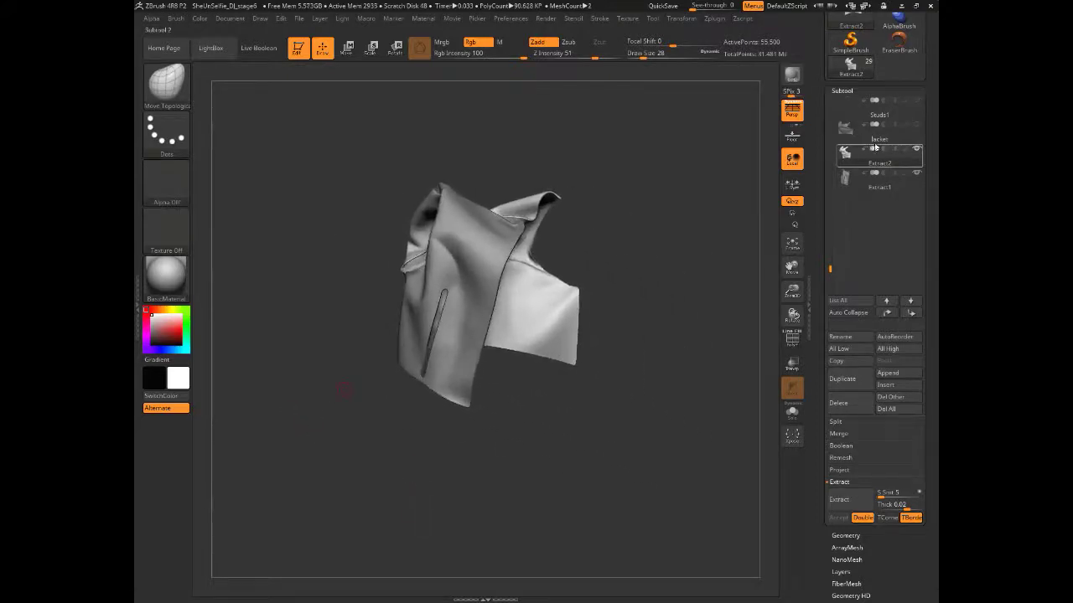
# Return to the Jacket subtool, hide Extract2, and unhide the remaining jacket pieces
pyautogui.click(881, 139)
pyautogui.click(915, 149)
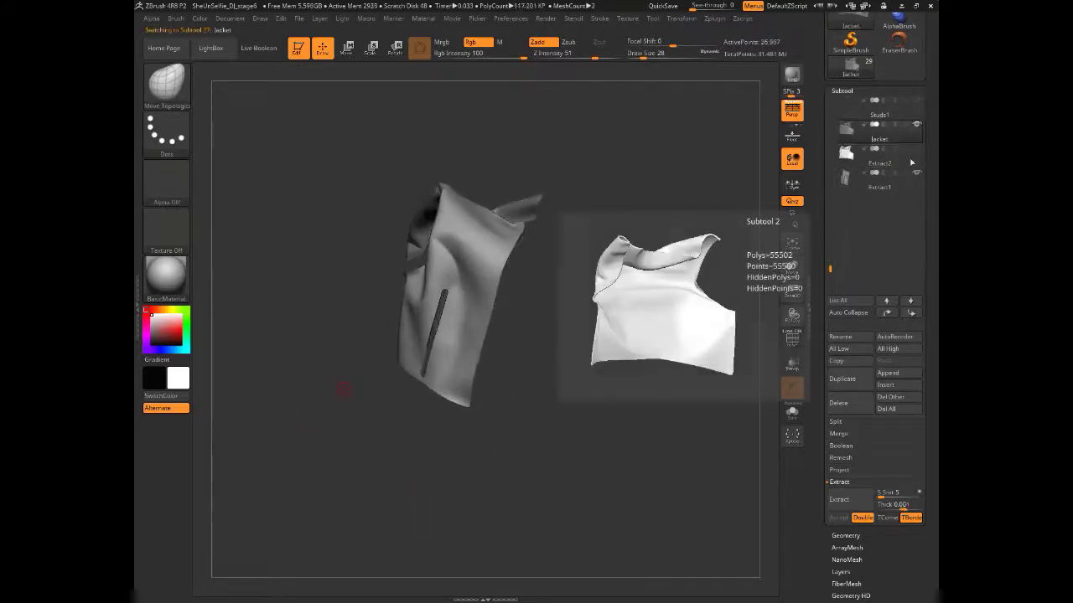
pyautogui.keyDown('ctrl'); pyautogui.keyDown('shift'); pyautogui.click(298, 192); pyautogui.keyUp('shift'); pyautogui.keyUp('ctrl')
# Isolate the bent sleeve and extract it with a thickness of 0.001 as a new subtool
pyautogui.moveTo(330, 342)
pyautogui.mouseDown()
pyautogui.moveTo(426, 509)
pyautogui.moveTo(442, 499)
pyautogui.mouseUp()
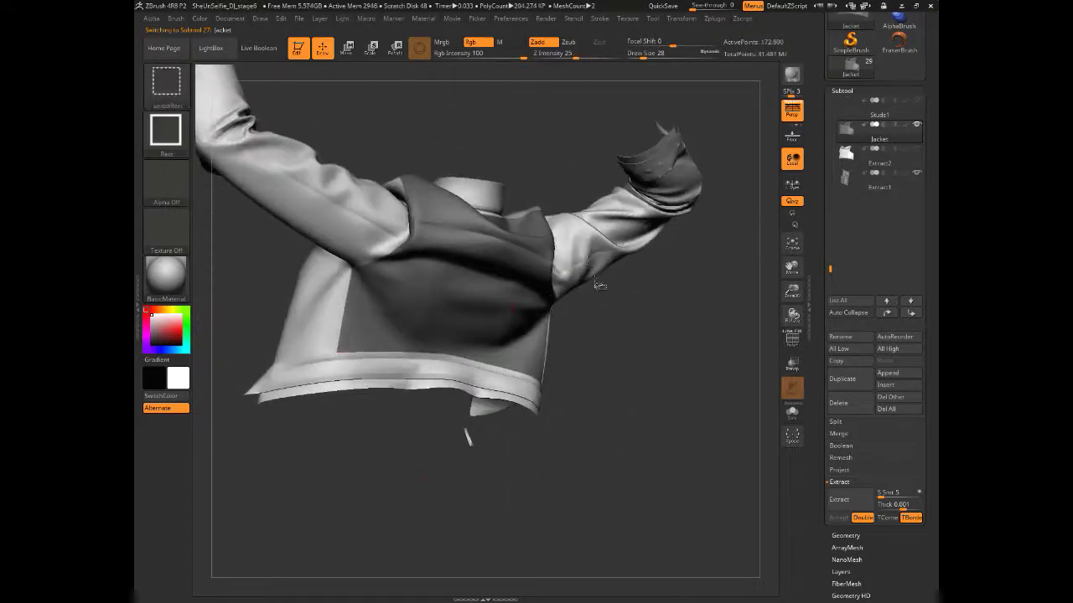
pyautogui.keyDown('ctrl'); pyautogui.keyDown('shift'); pyautogui.moveTo(467, 437); pyautogui.dragTo(380, 461); pyautogui.keyUp('shift'); pyautogui.keyUp('ctrl')
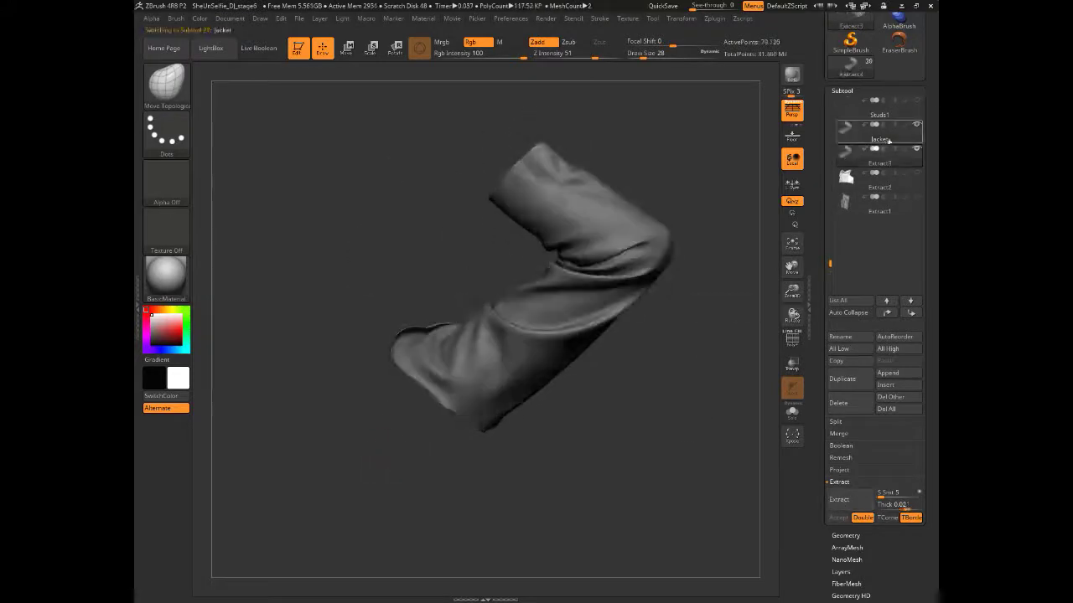
pyautogui.click(837, 517)
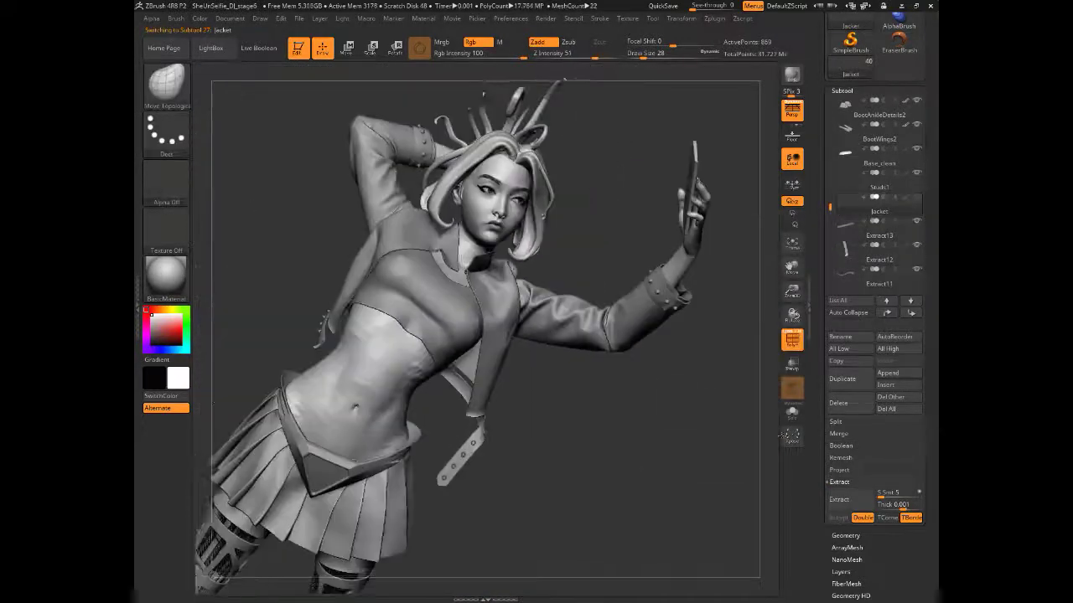
# Set all subtools to their highest subdivision level and review the extracted jacket on the character
pyautogui.click(899, 348)
pyautogui.moveTo(246, 242); pyautogui.dragTo(360, 411)
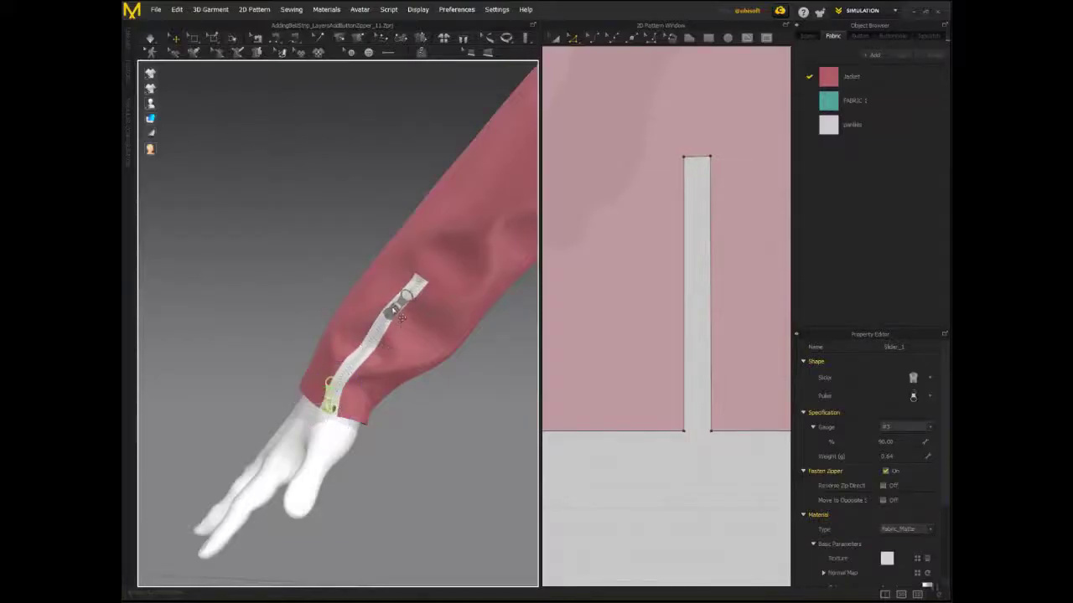
# In Marvelous Designer, move the slider up the sleeve zipper and simulate the cuff opening before stopping the simulation
pyautogui.click(393, 311)
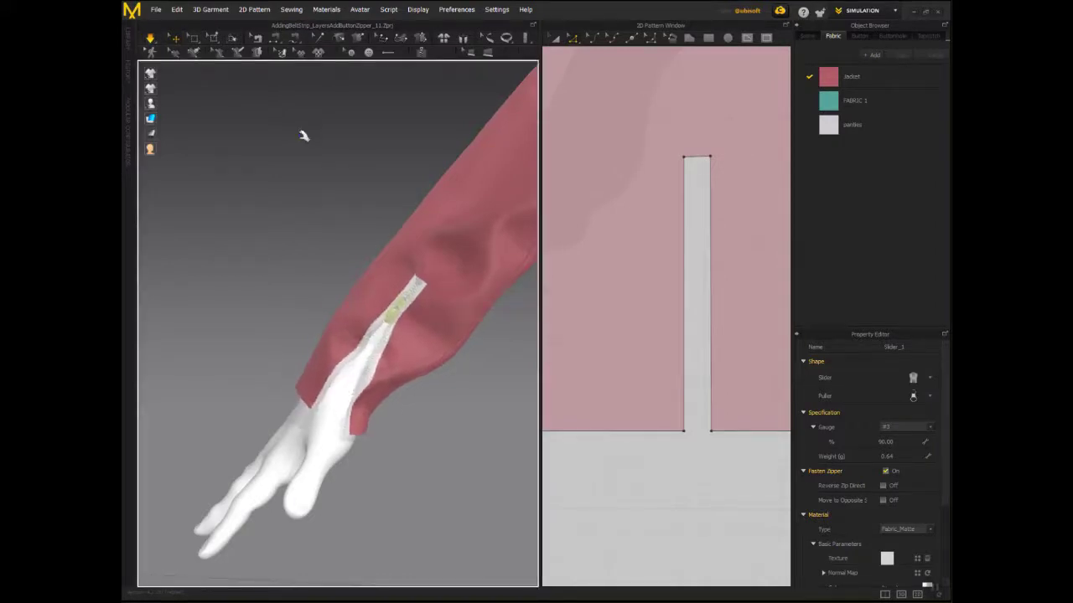
pyautogui.click(153, 40)
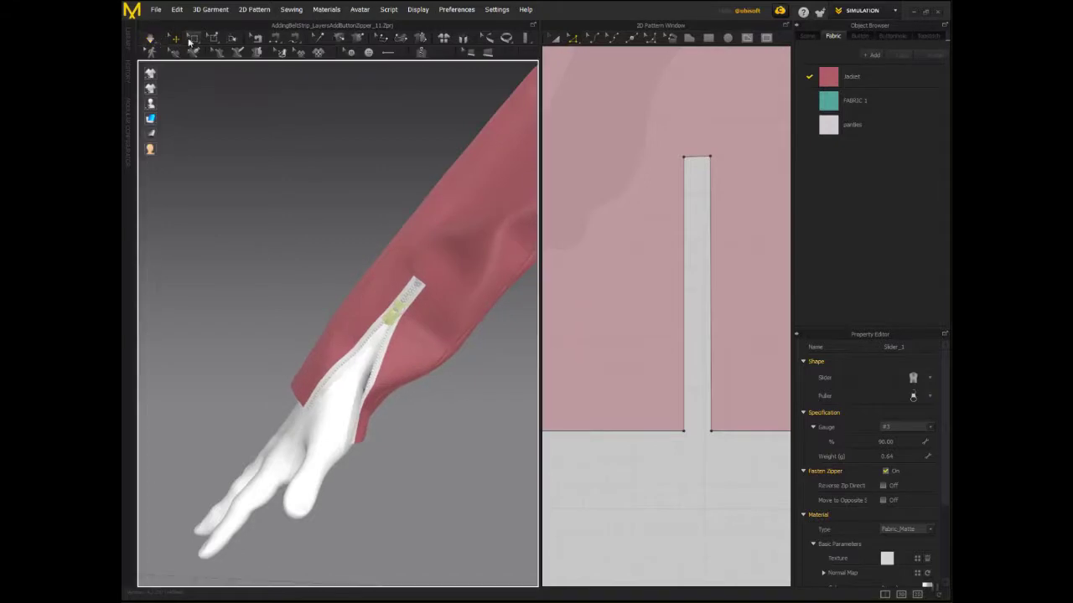
# Try adjusting the sleeve zipper's slider with its gizmo and deselect it
pyautogui.click(400, 324)
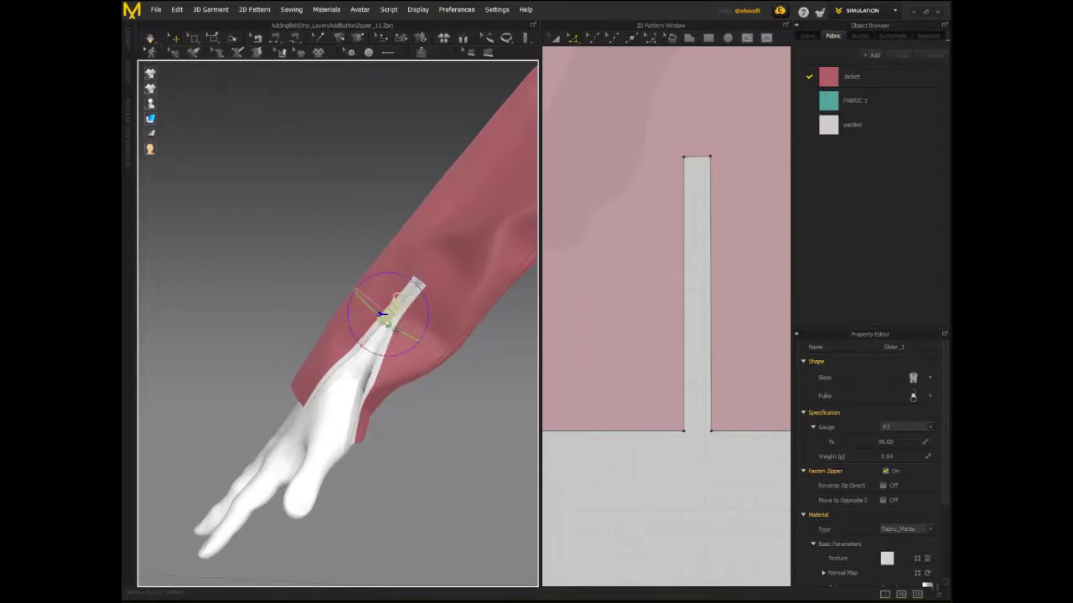
pyautogui.moveTo(382, 336); pyautogui.dragTo(392, 341)
pyautogui.moveTo(332, 303); pyautogui.dragTo(388, 348, button='right')
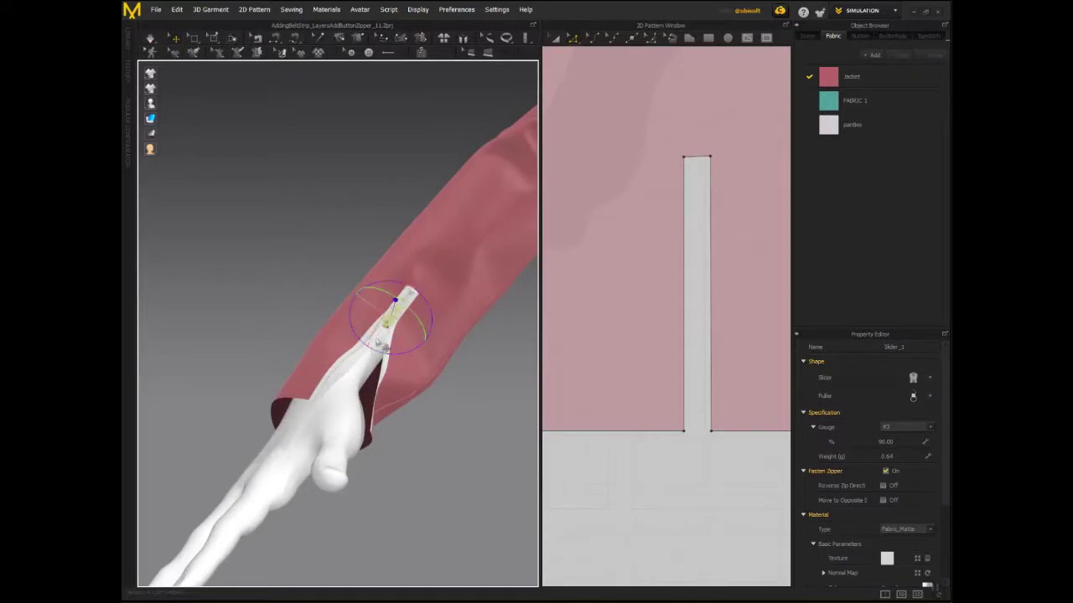
pyautogui.click(342, 224)
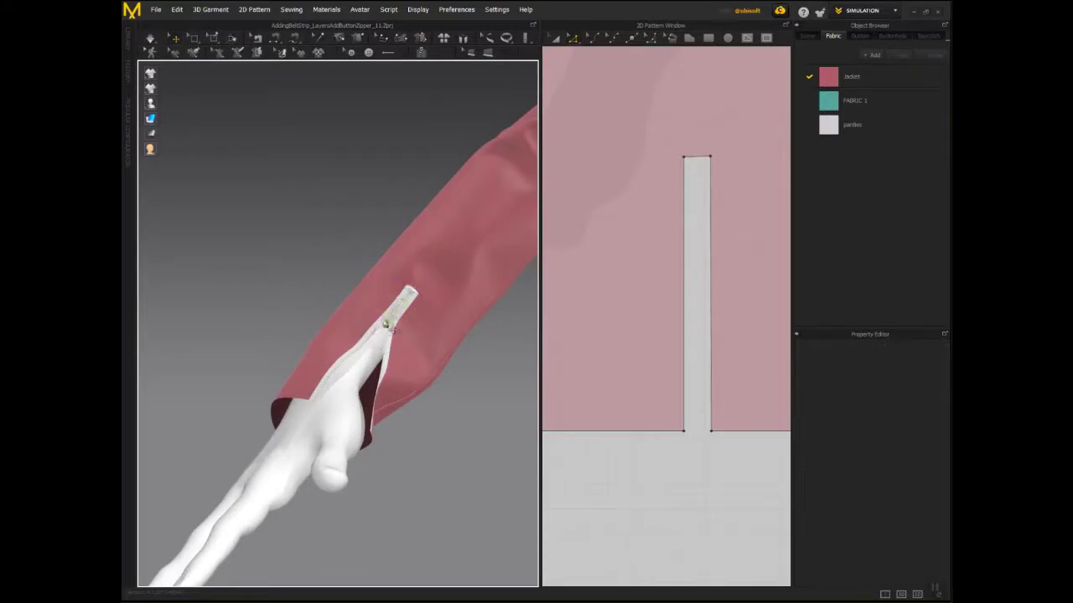
# Move the zipper slider partway down towards the cuff and simulate the garment
pyautogui.click(388, 325)
pyautogui.moveTo(393, 318); pyautogui.dragTo(422, 324, button='right')
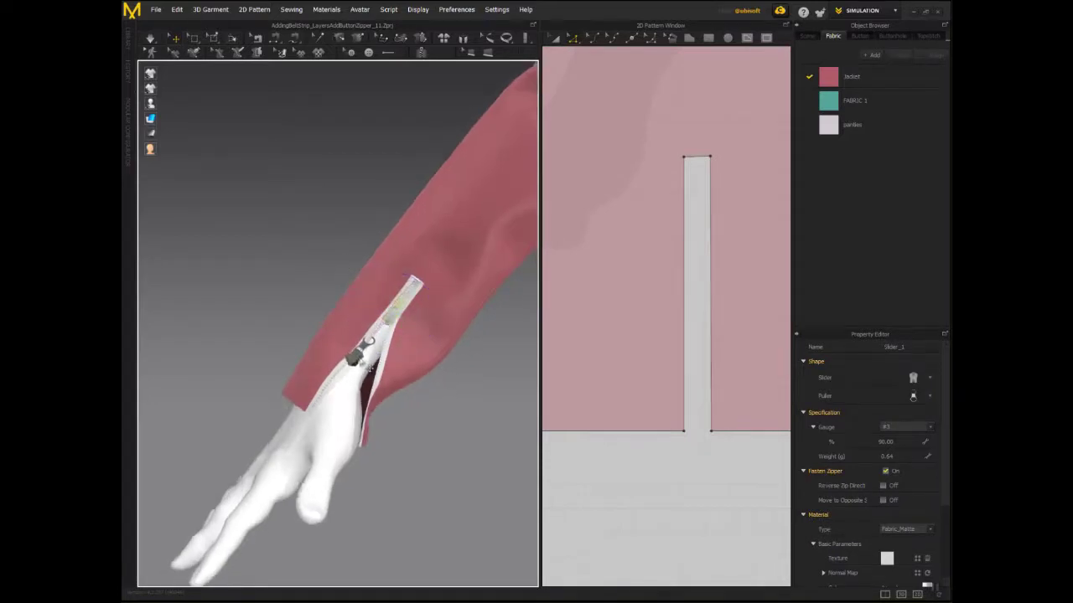
pyautogui.click(150, 37)
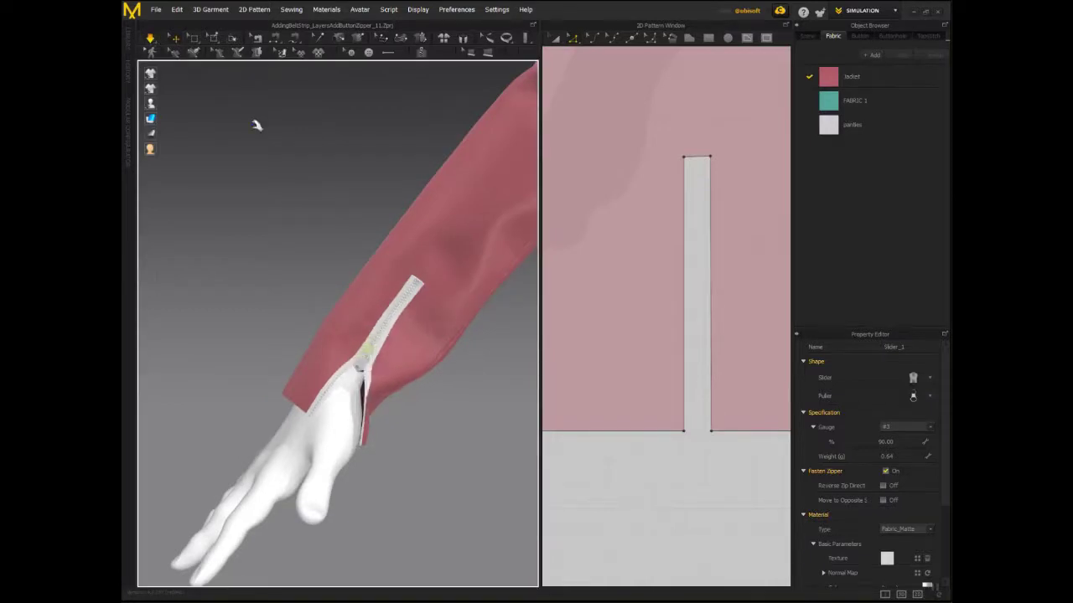
# Examine the partly opened sleeve zipper and the whole outfit on the avatar
pyautogui.moveTo(286, 134)
pyautogui.mouseDown(button='right')
pyautogui.moveTo(316, 136)
pyautogui.moveTo(296, 143)
pyautogui.mouseUp(button='right')
pyautogui.scroll(-4, 297, 150)
pyautogui.moveTo(298, 154); pyautogui.dragTo(214, 182, button='middle')
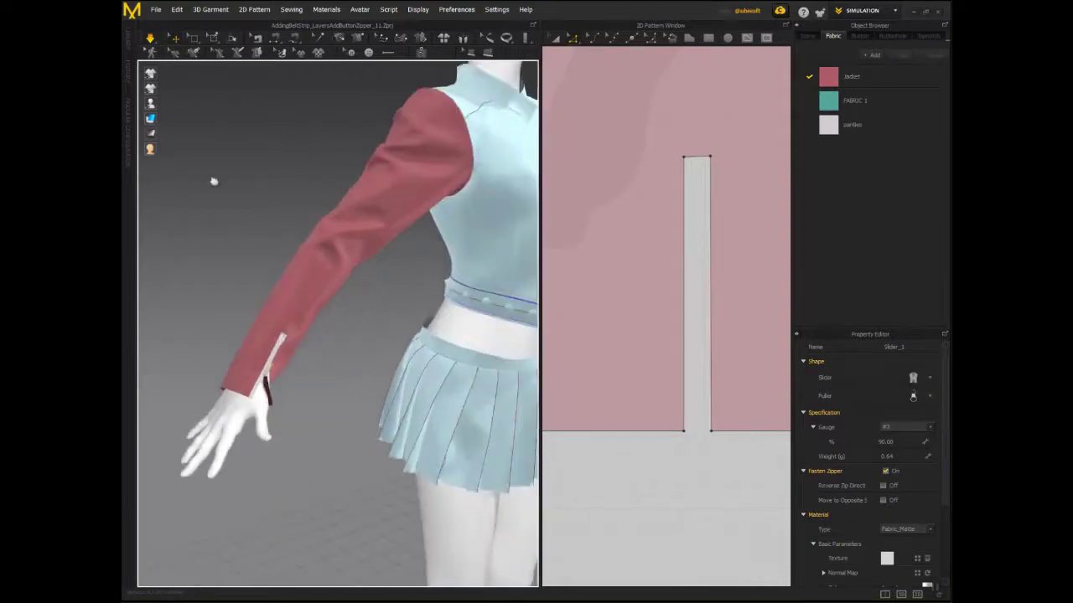
pyautogui.scroll(-5, 243, 185)
pyautogui.moveTo(247, 187)
pyautogui.mouseDown(button='right')
pyautogui.moveTo(383, 186)
pyautogui.moveTo(184, 198)
pyautogui.moveTo(242, 190)
pyautogui.mouseUp(button='right')
pyautogui.moveTo(268, 193); pyautogui.dragTo(171, 145, button='middle')
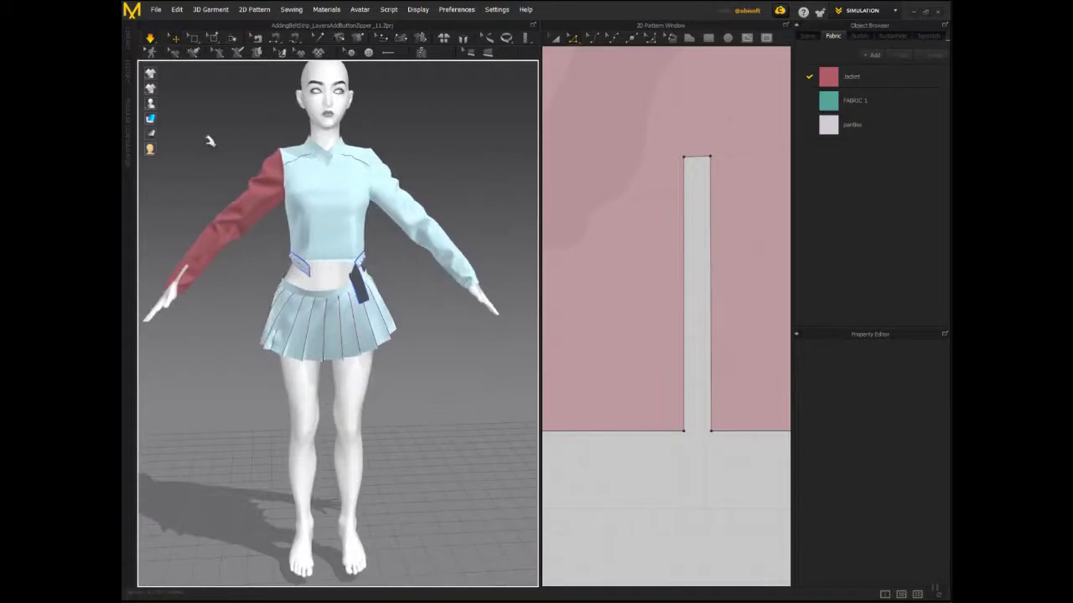
pyautogui.moveTo(209, 140); pyautogui.dragTo(219, 139, button='right')
pyautogui.moveTo(218, 139); pyautogui.dragTo(265, 177, button='middle')
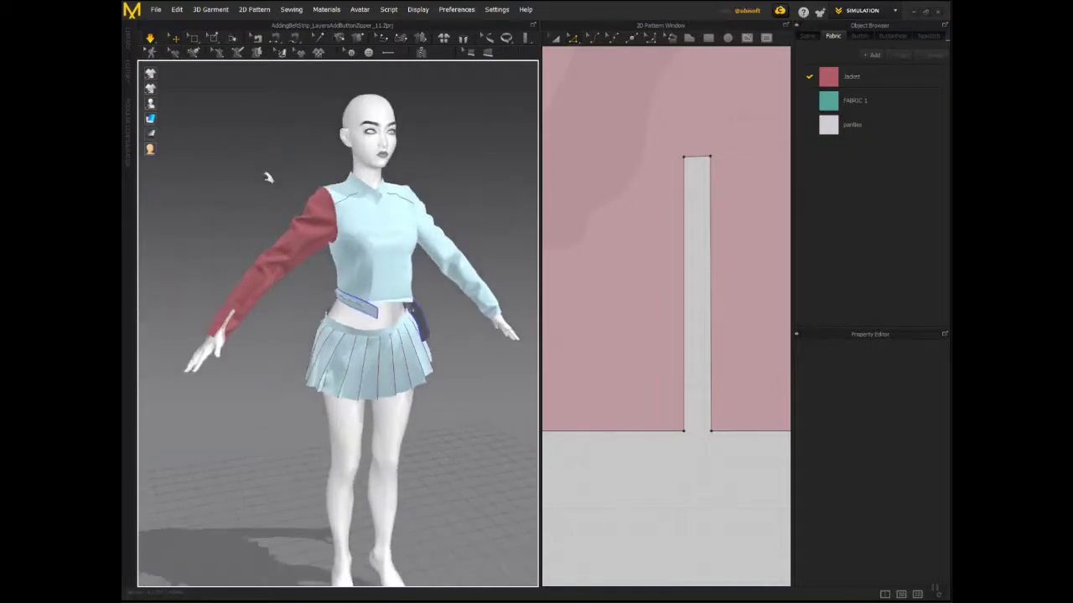